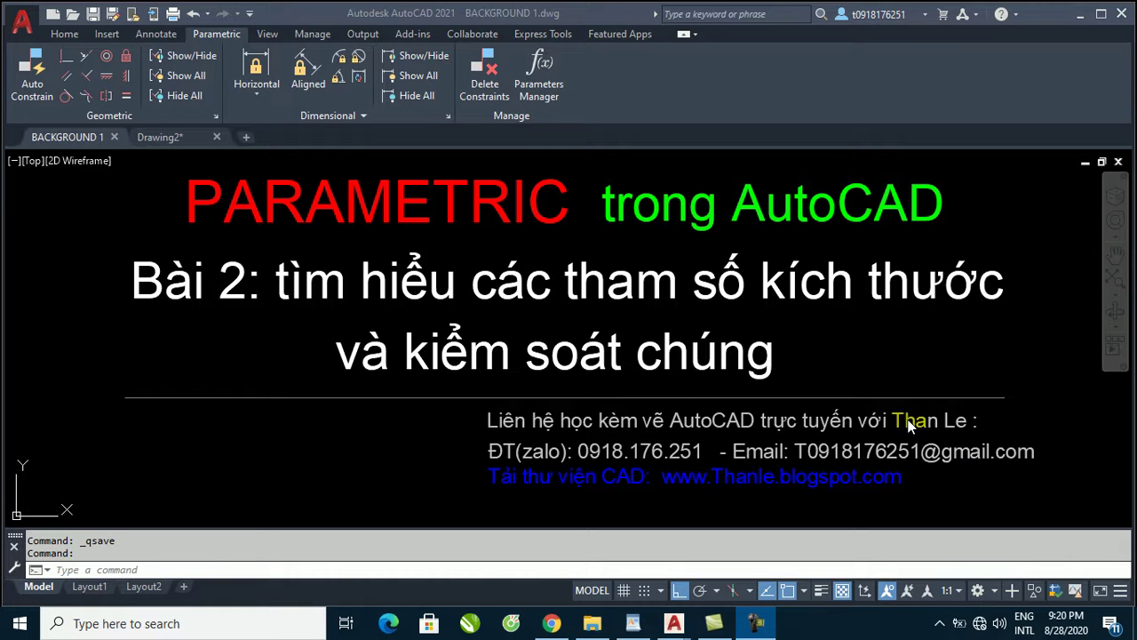
Switch to the Drawing2 drawing and frame the existing L-shape on the left of the view.
click(313, 337)
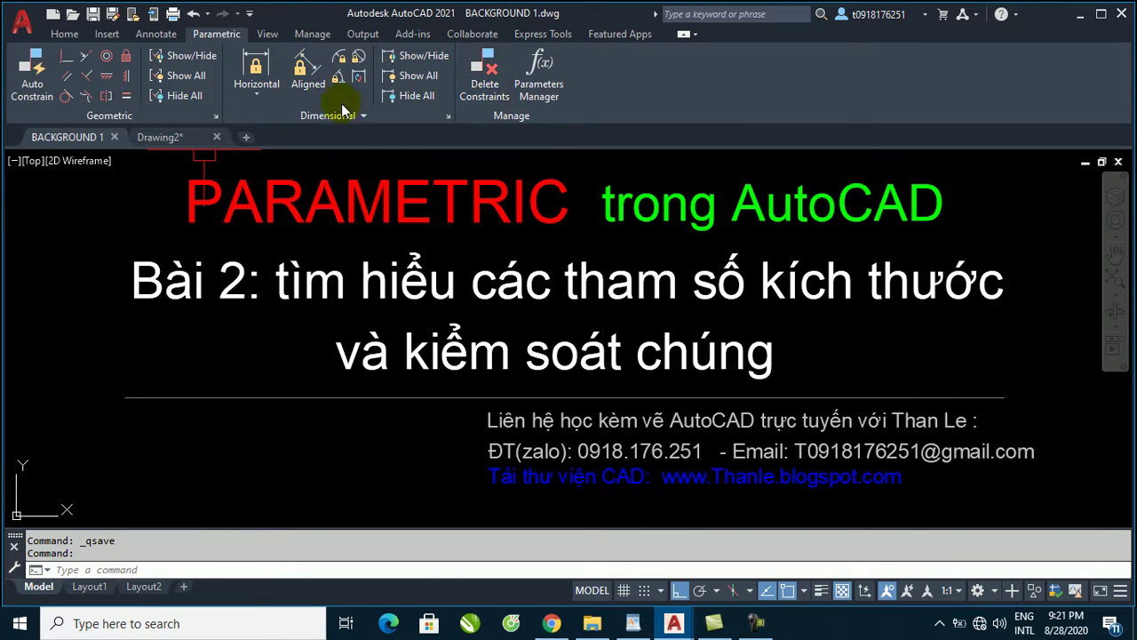
click(178, 138)
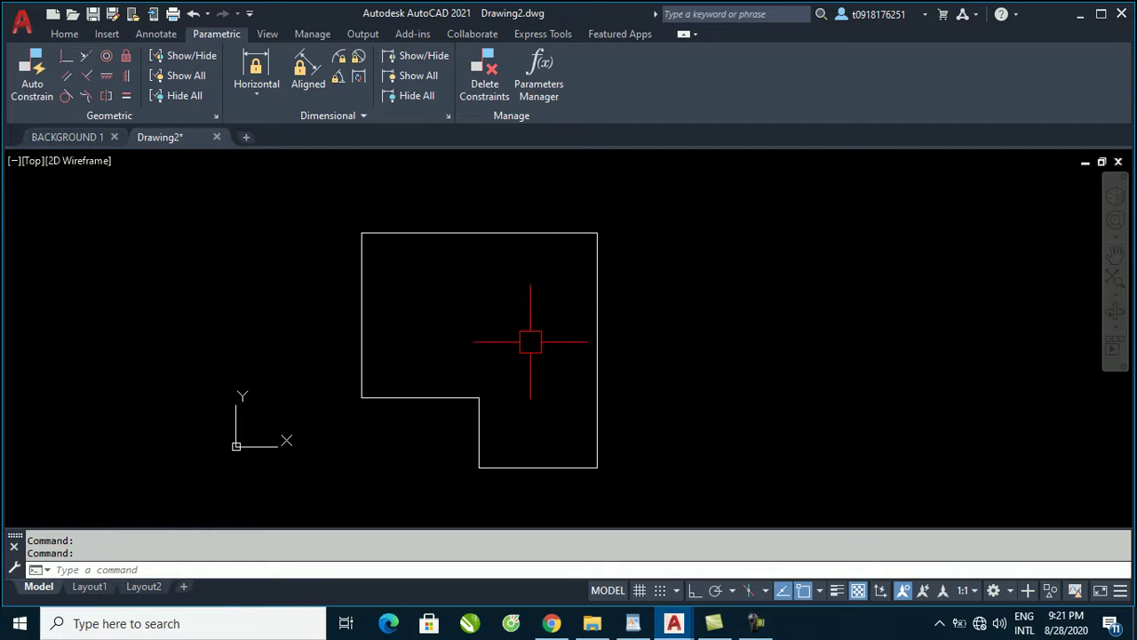
middle_drag(525, 339, 337, 305)
middle_drag(252, 195, 468, 246)
middle_drag(512, 325, 314, 241)
middle_drag(504, 382, 405, 432)
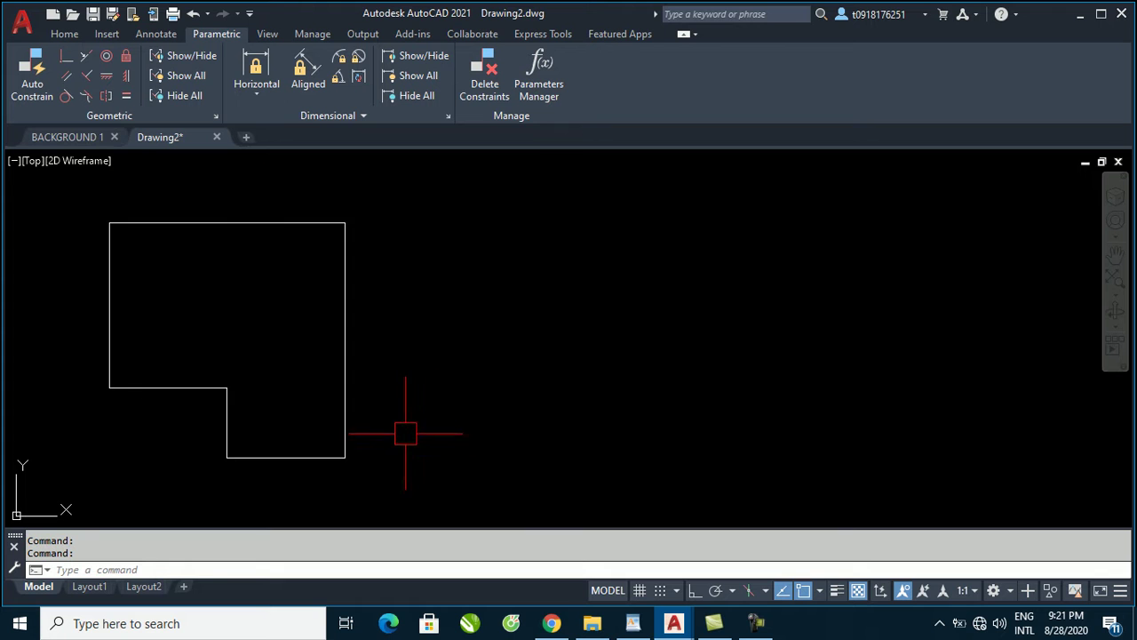
Draw an Ortho line outline with segments 5000, 10000, 10000, 7000 and 5000 long.
text(l)
key(Return)
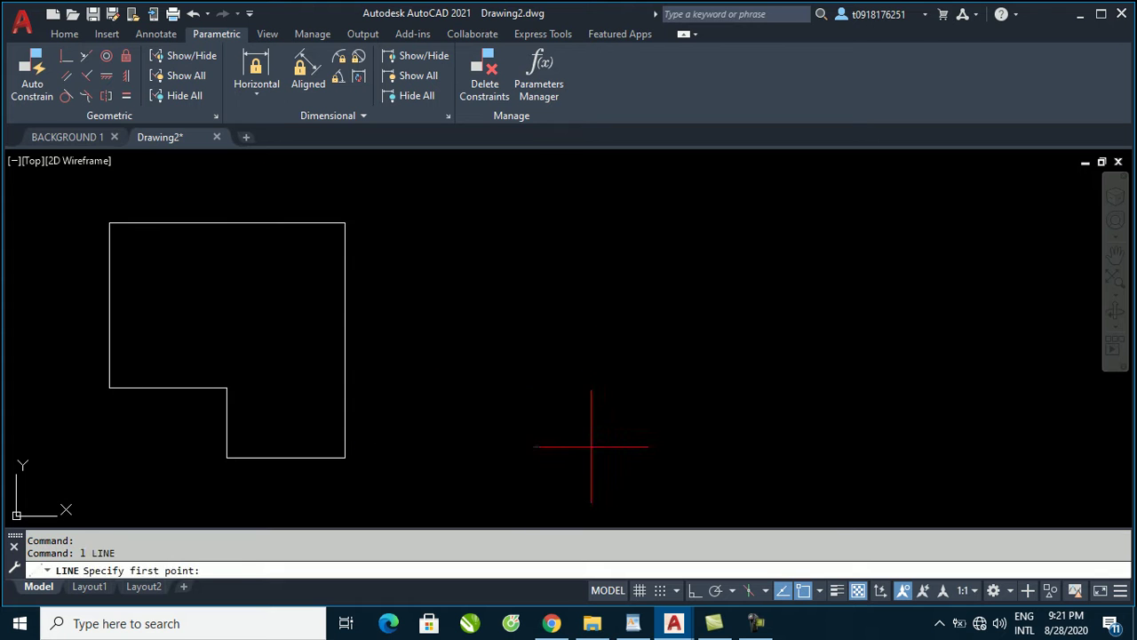
click(590, 448)
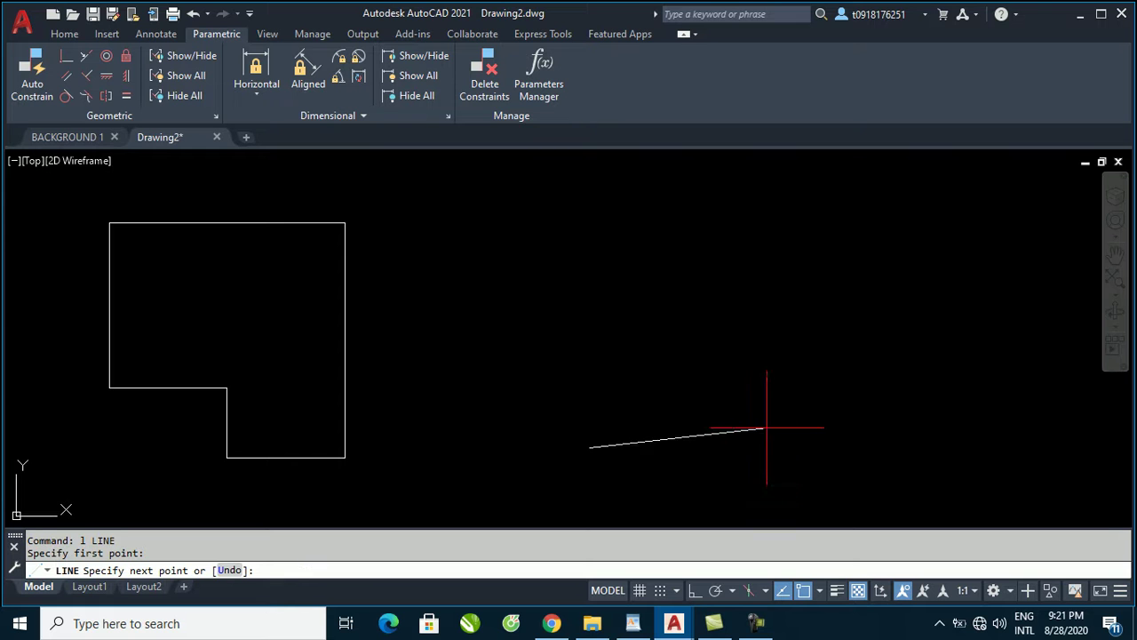
key(F8)
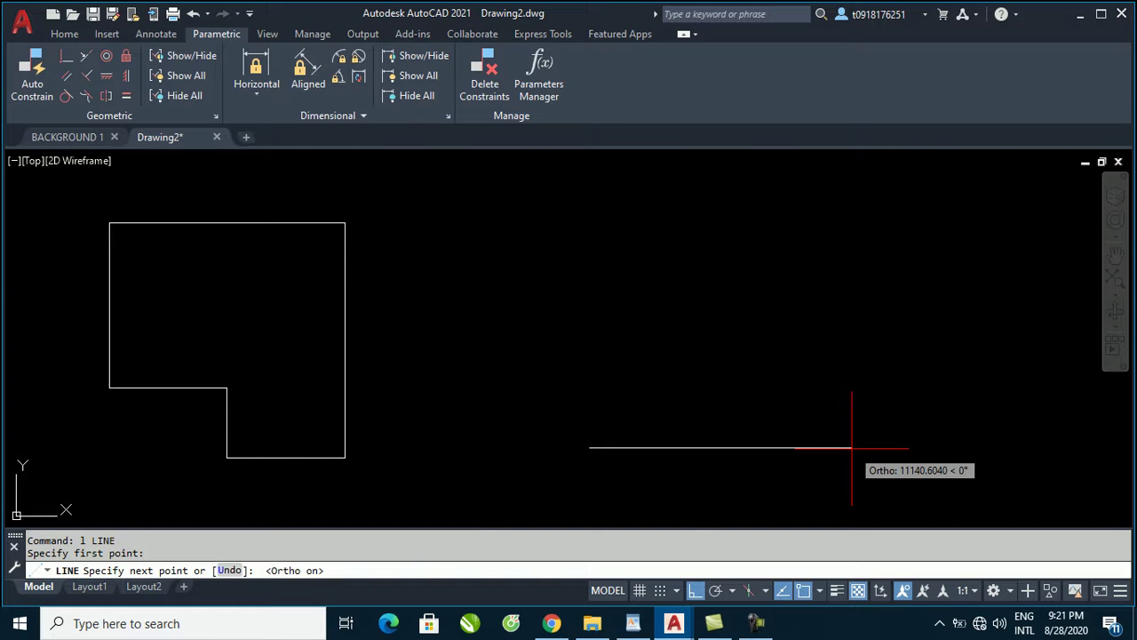
text(5000)
key(Return)
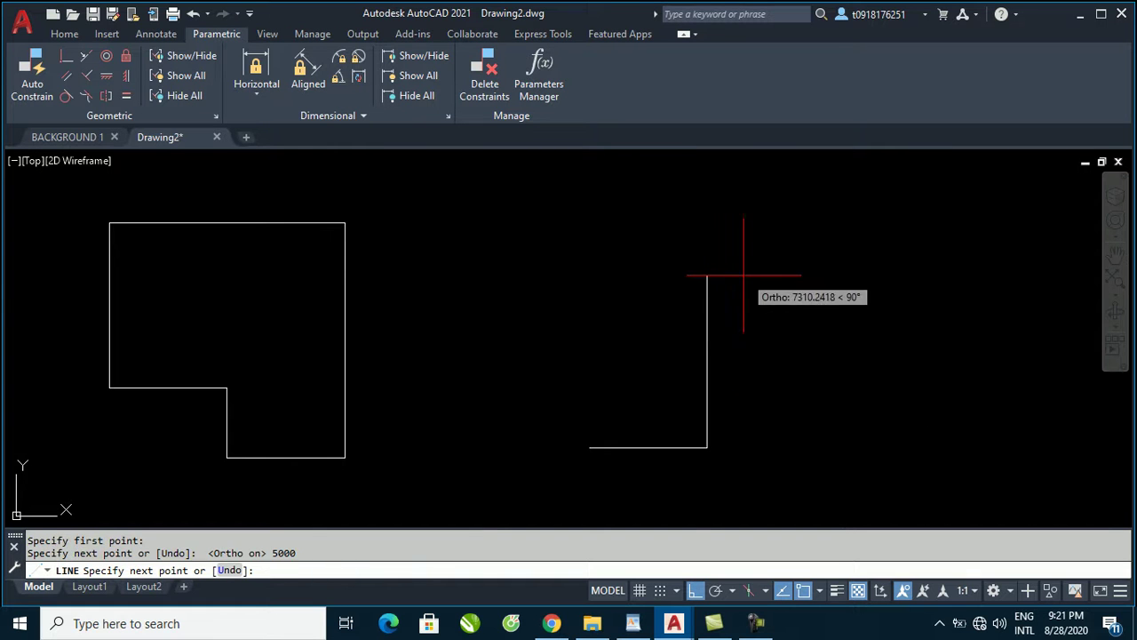
text(1000)
key(Return)
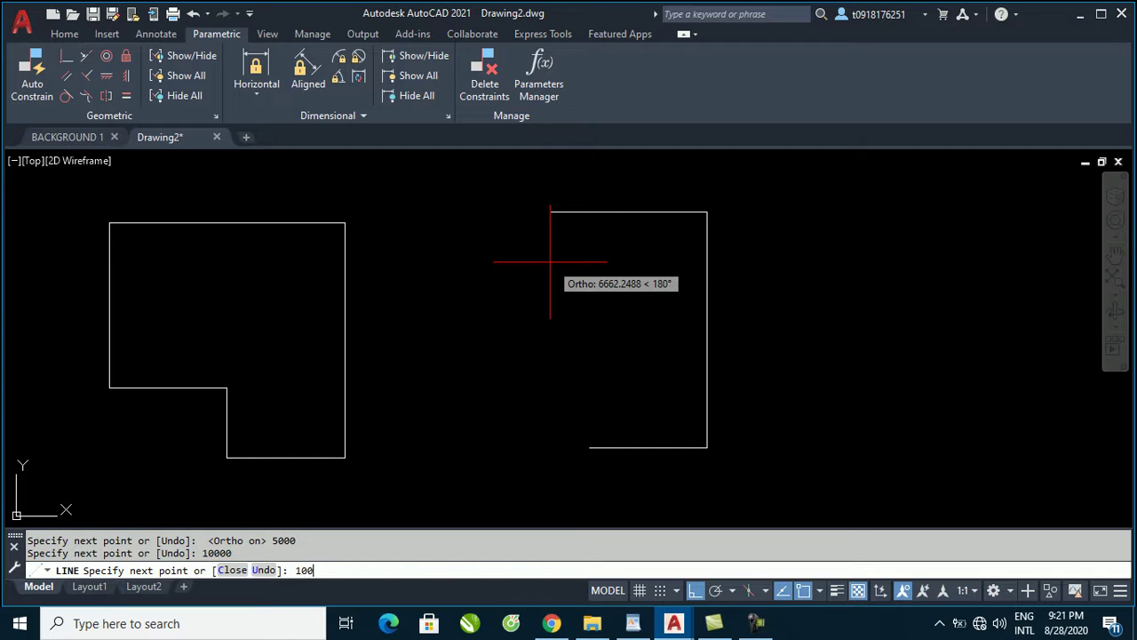
key(Return)
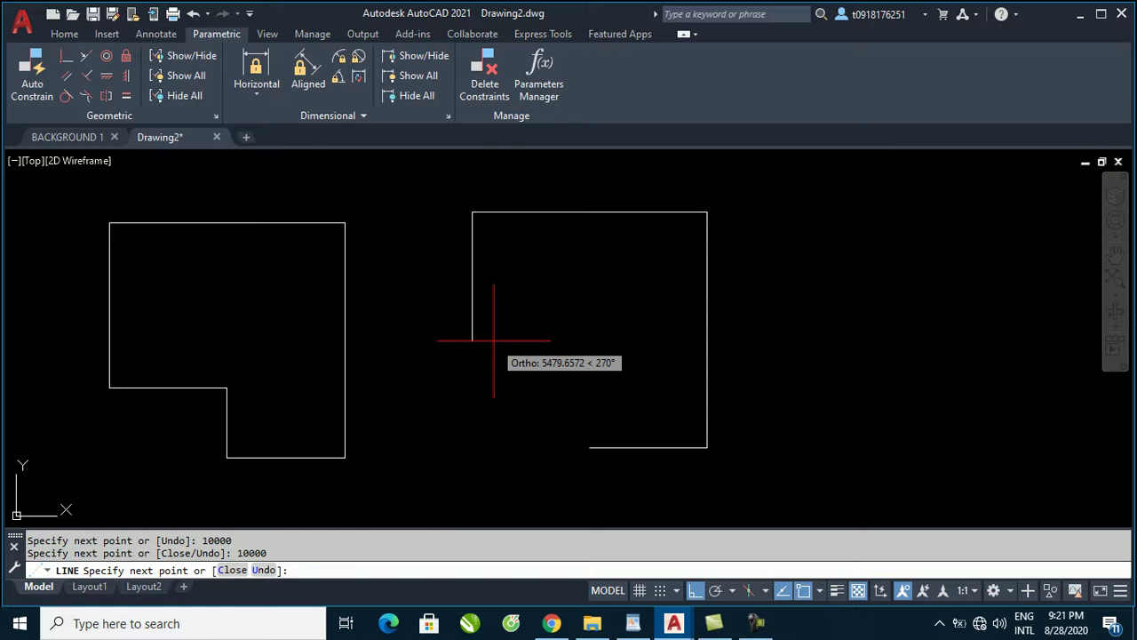
text(7000)
key(Return)
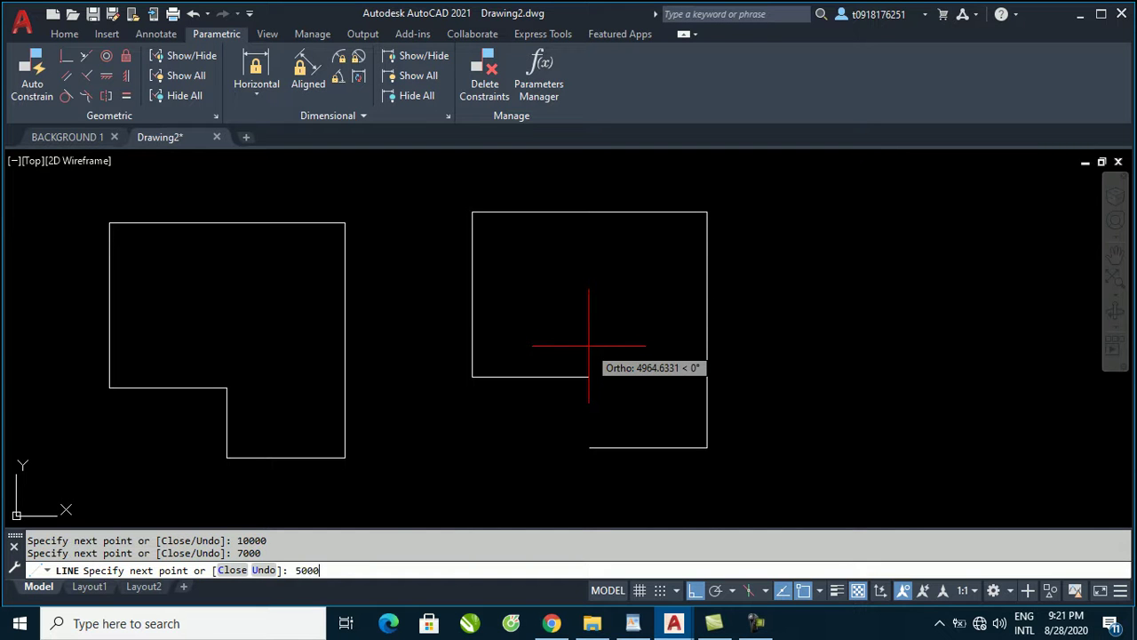
key(Return)
key(Escape)
Erase the extra shape using a crossing selection.
click(537, 377)
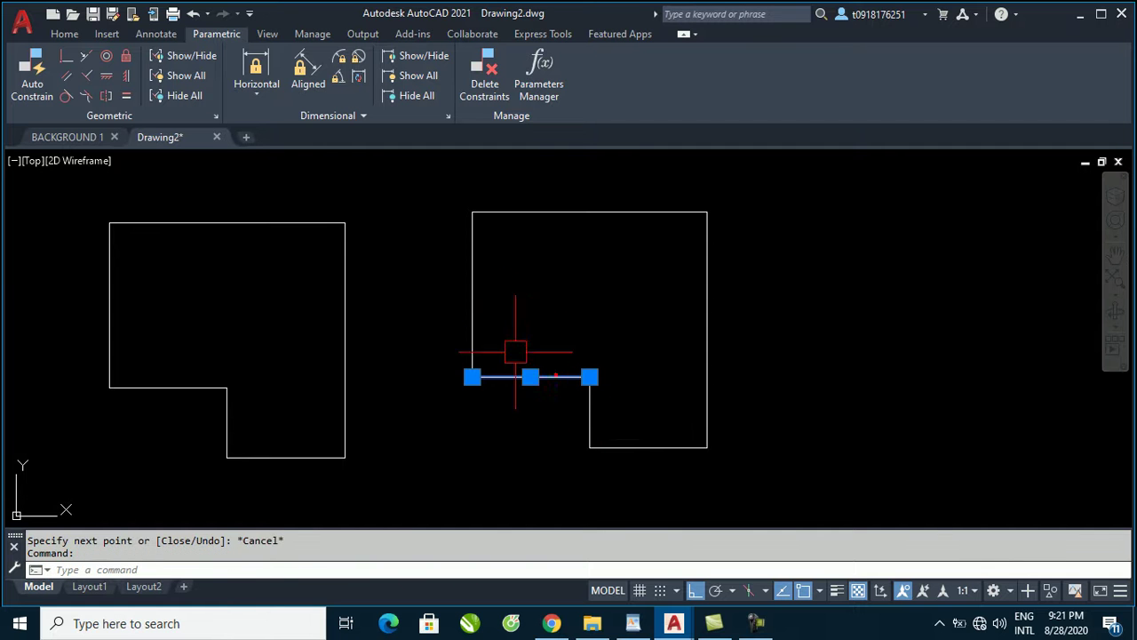
click(472, 295)
click(527, 210)
click(713, 257)
key(Escape)
click(433, 456)
click(89, 200)
text(e)
key(Return)
Draw a single horizontal line to the right of the remaining L-shaped outline.
click(632, 213)
click(714, 274)
click(718, 317)
key(Escape)
key(Escape)
mouse_move(599, 296)
middle_down()
mouse_move(476, 316)
mouse_move(349, 275)
middle_up()
text(l)
key(Return)
click(595, 360)
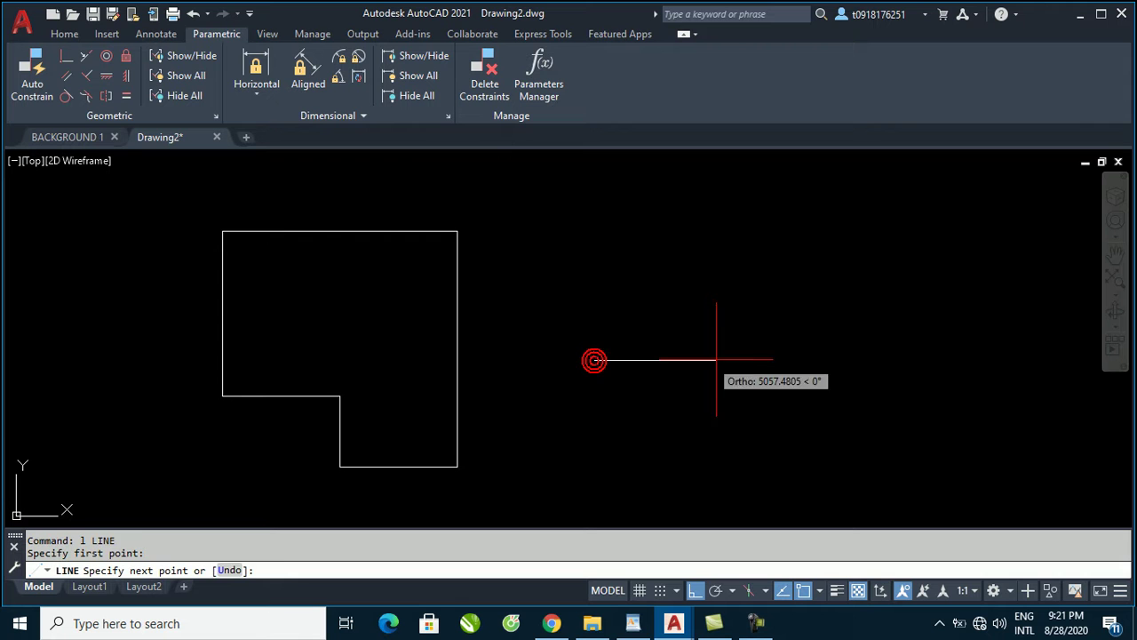
click(817, 359)
key(Escape)
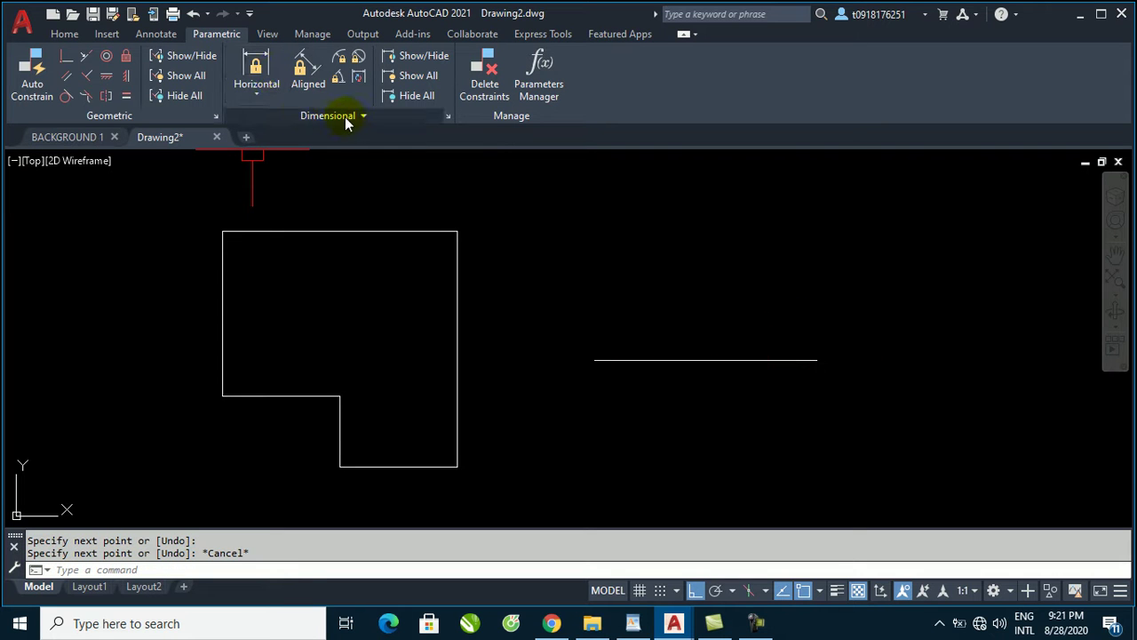
Add linear constraint d1 between the new line's endpoints, accepting its 9442.9881 length.
click(257, 92)
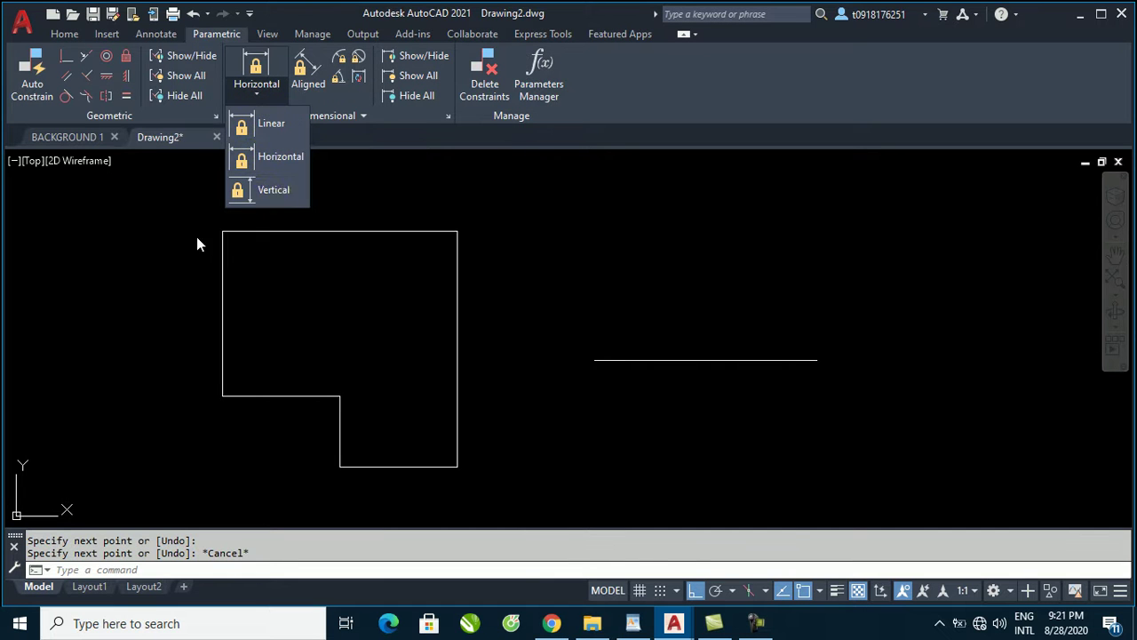
click(268, 125)
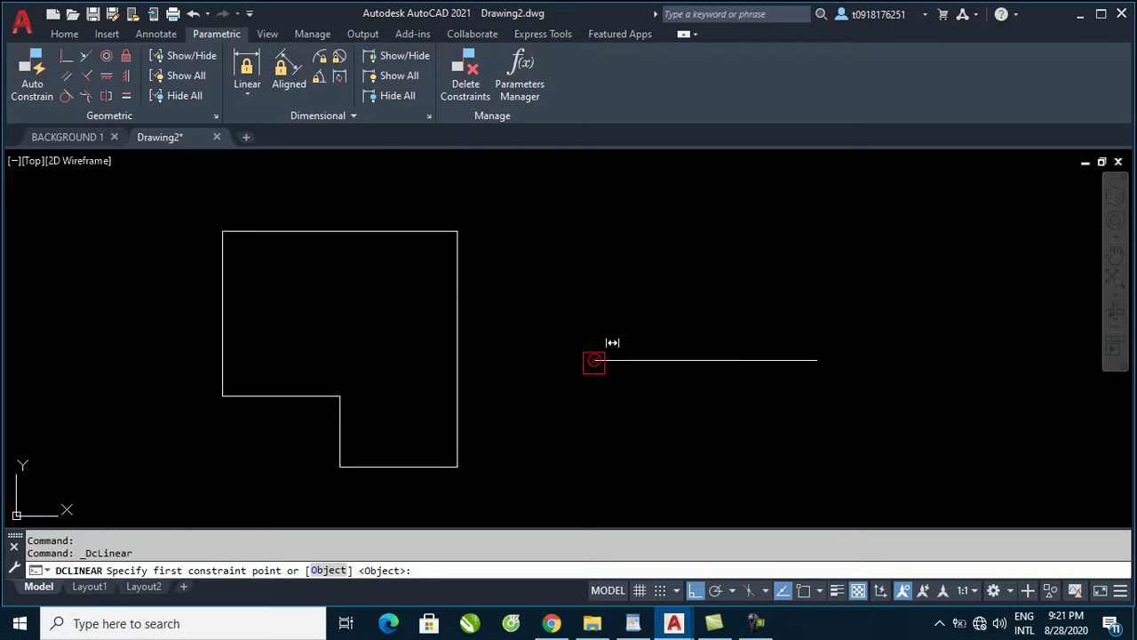
click(593, 360)
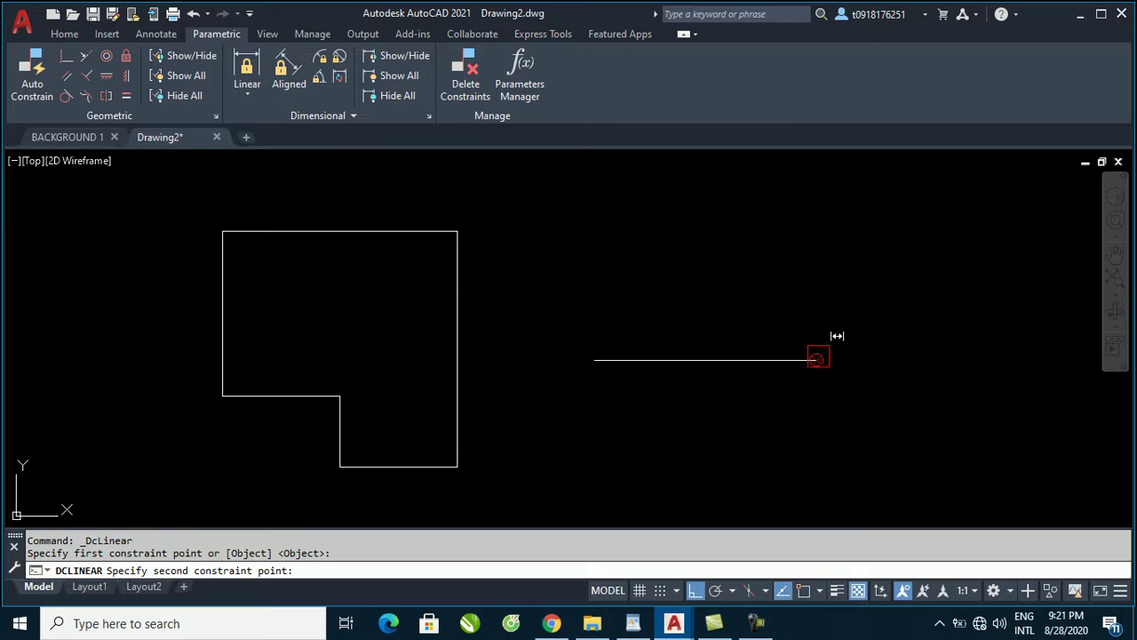
click(817, 359)
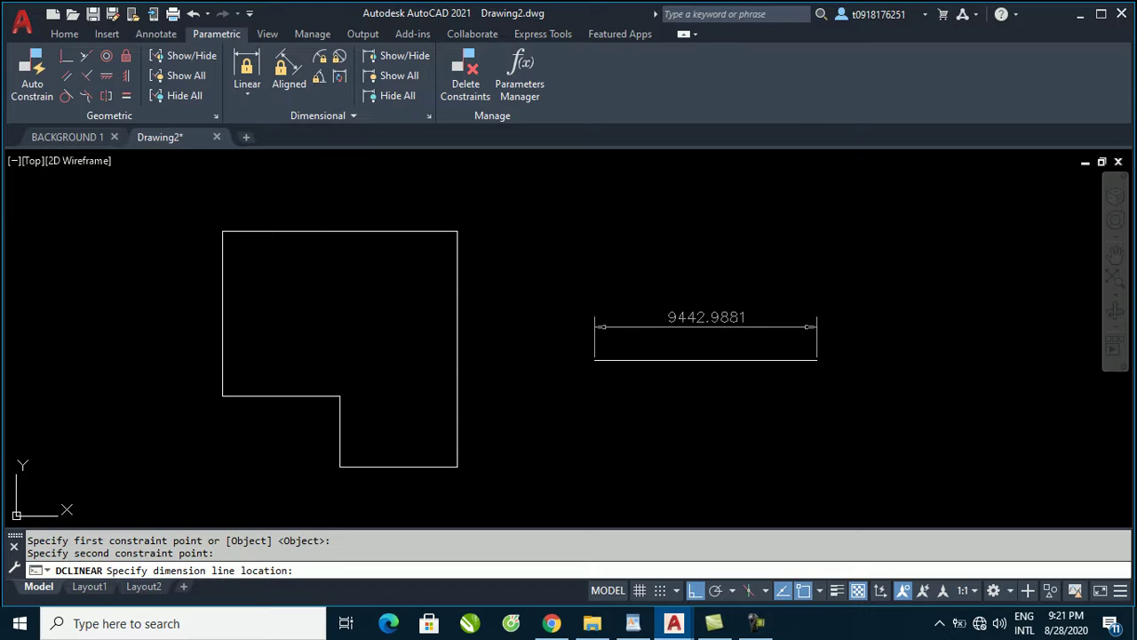
click(702, 327)
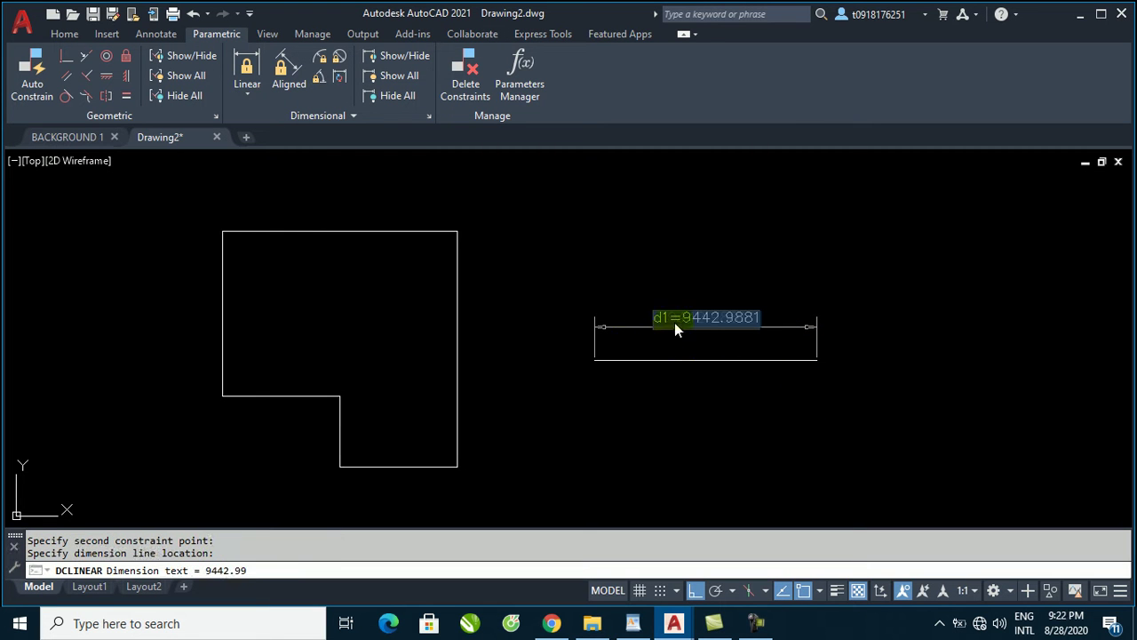
key(Return)
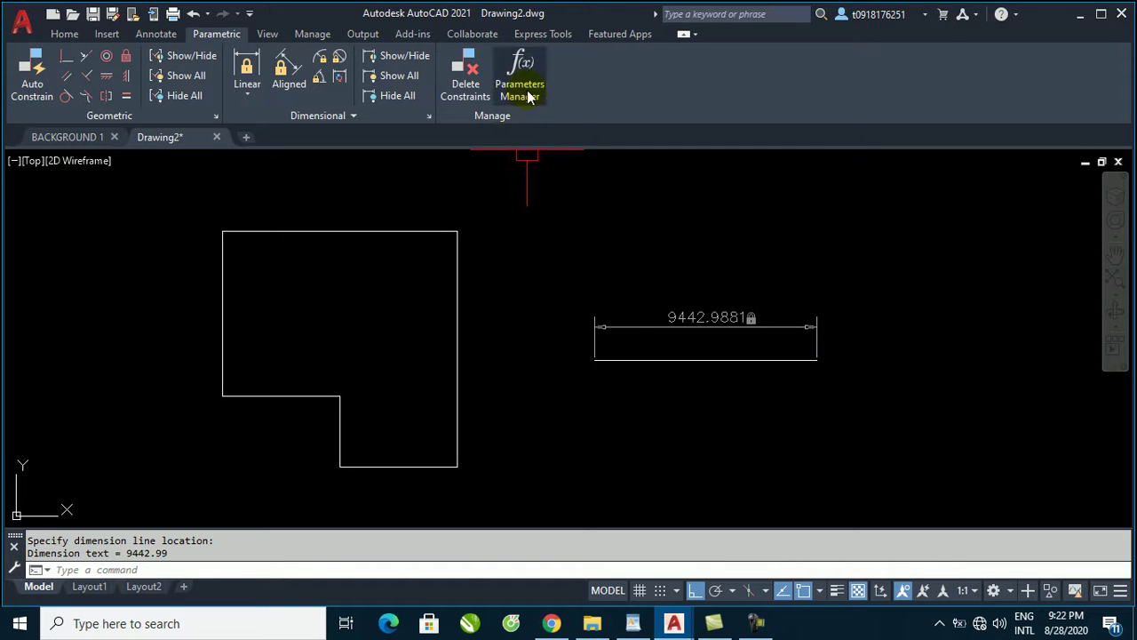
Set d1's expression to 600 in the Parameters Manager, then close it and zoom out.
click(518, 64)
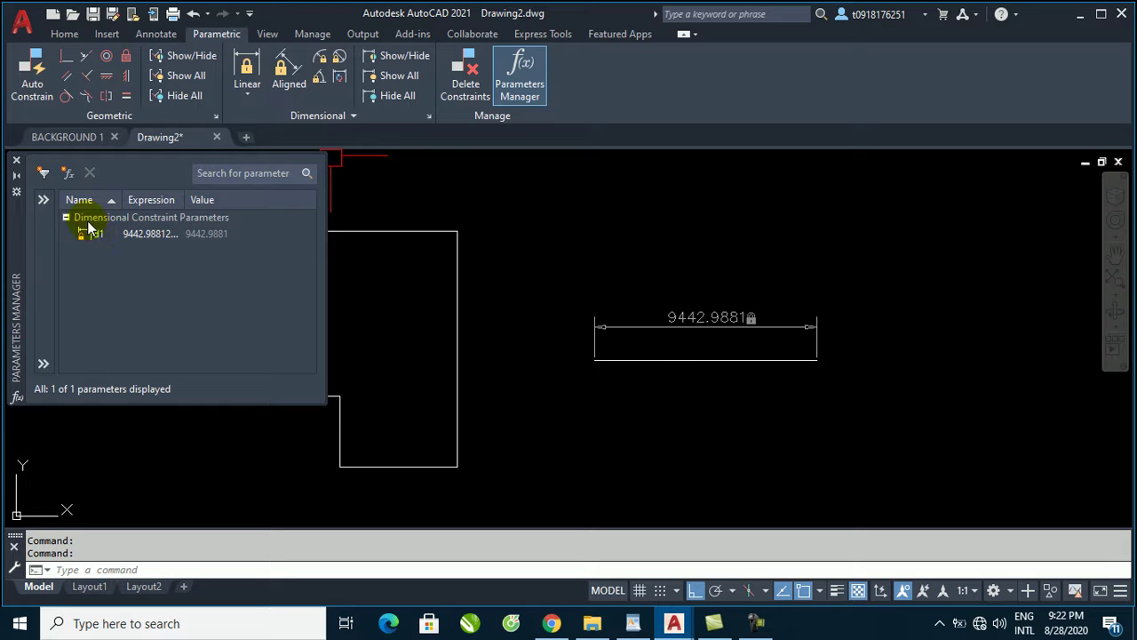
double_click(144, 234)
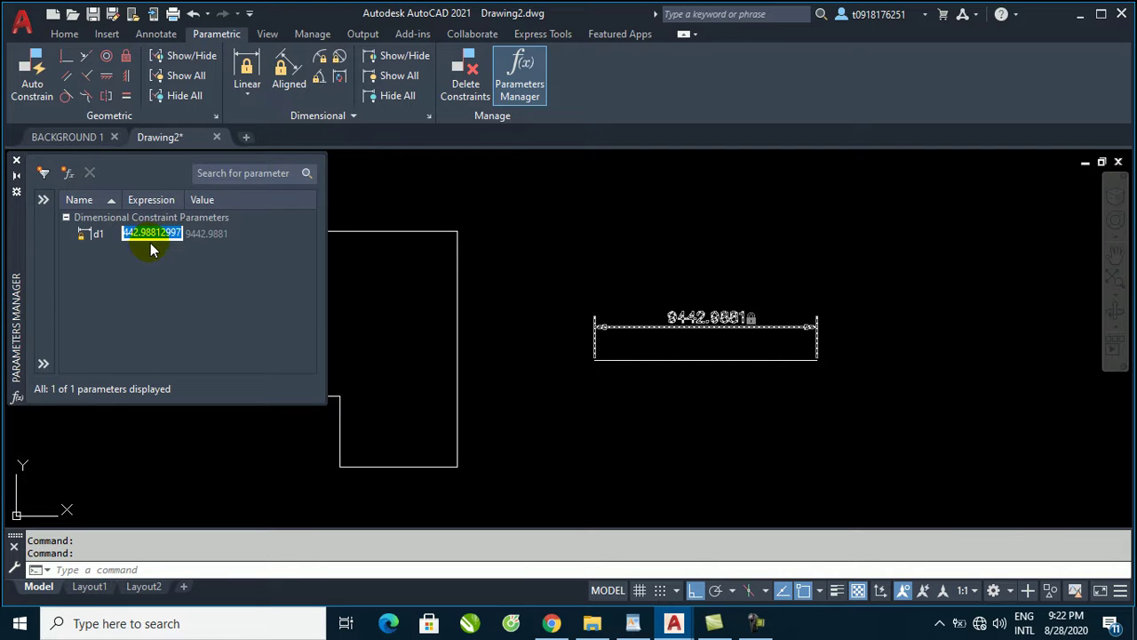
text(600)
key(Return)
scroll(585, 359, up, 3)
scroll(585, 359, down, 4)
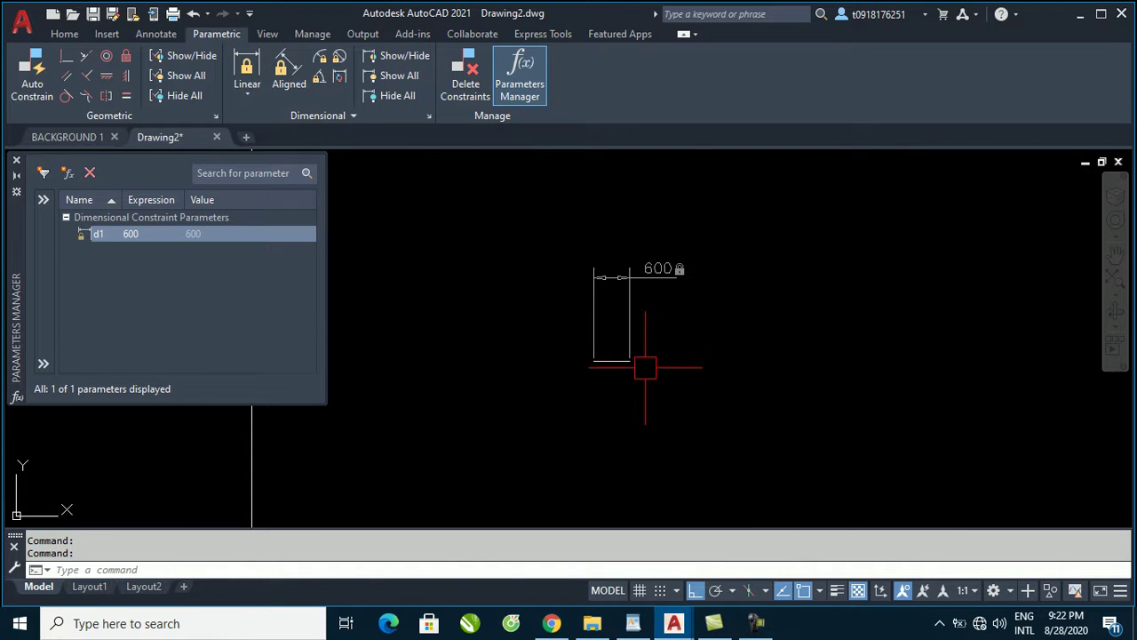
scroll(682, 367, down, 2)
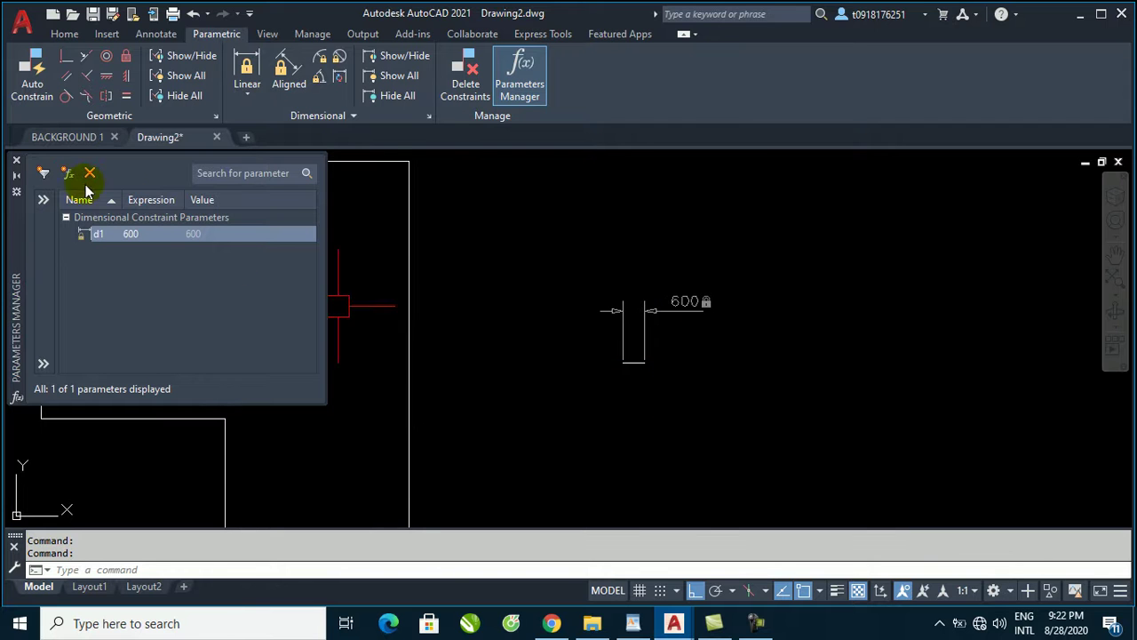
click(16, 162)
scroll(711, 293, down, 2)
middle_drag(565, 287, 581, 289)
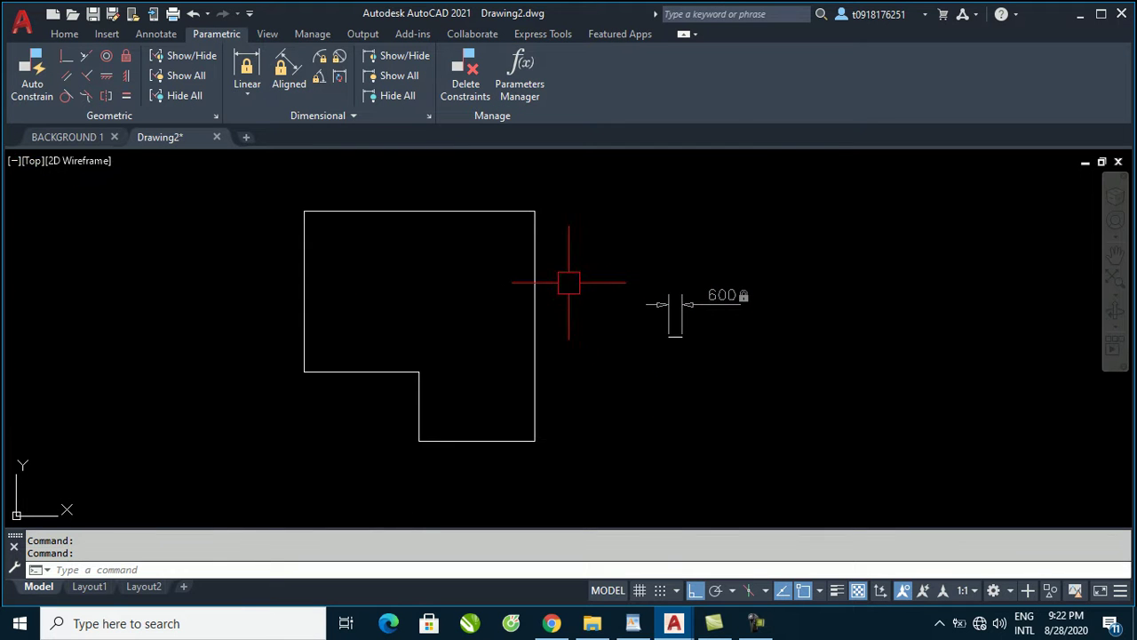
middle_drag(509, 326, 492, 390)
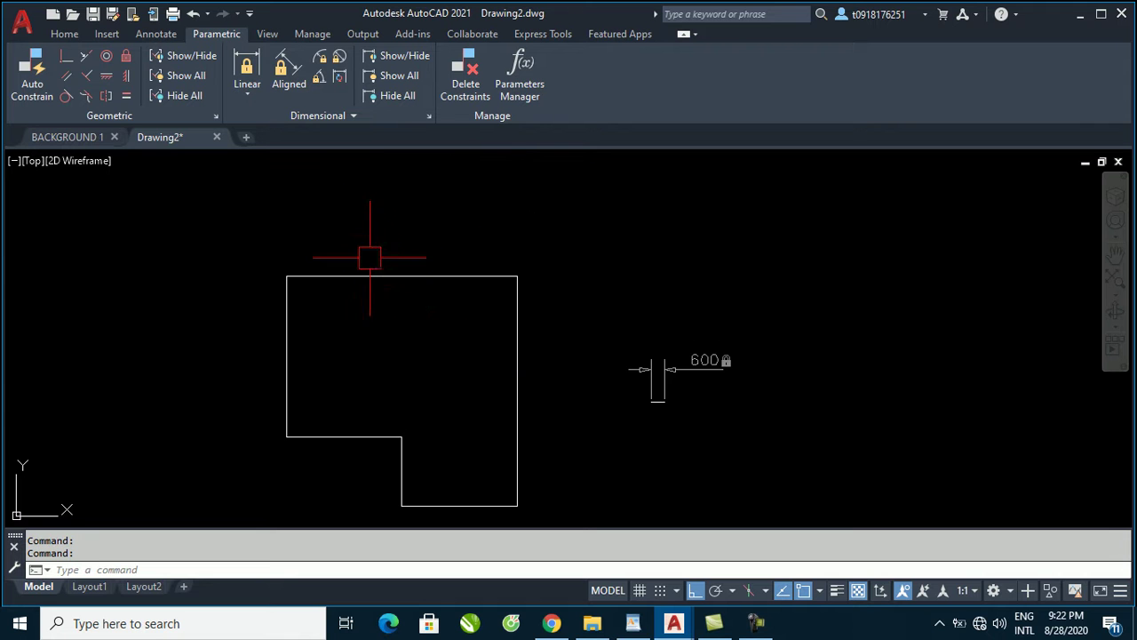
scroll(370, 256, down, 1)
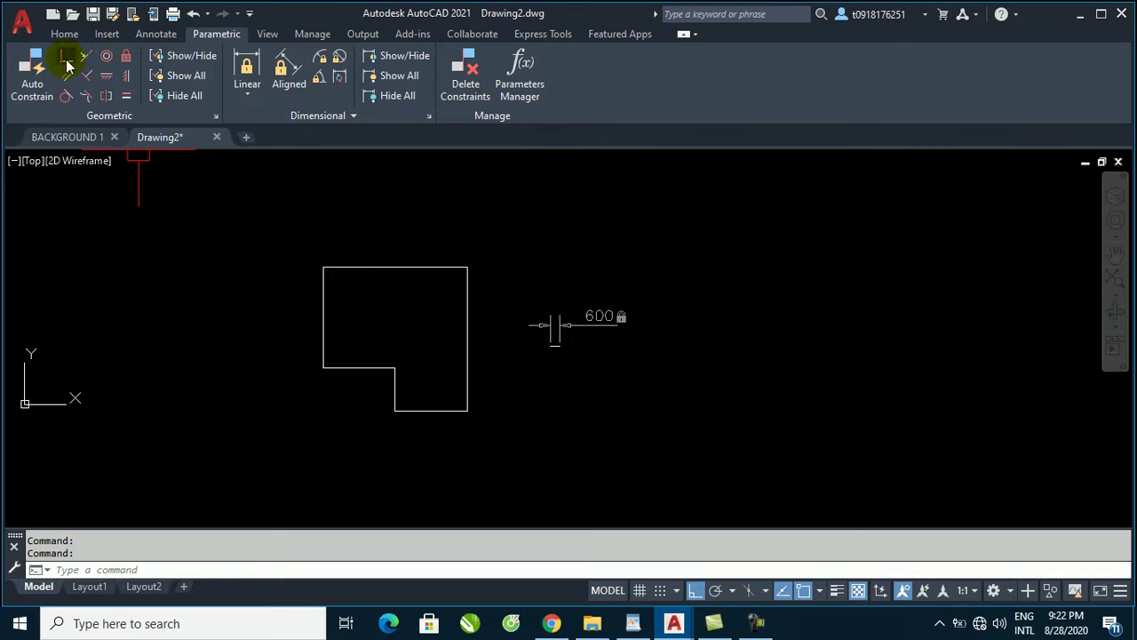
Constrain the L-shape's top edge with linear constraint d2 = 10000, placed above it.
scroll(367, 271, up, 1)
scroll(382, 277, up, 1)
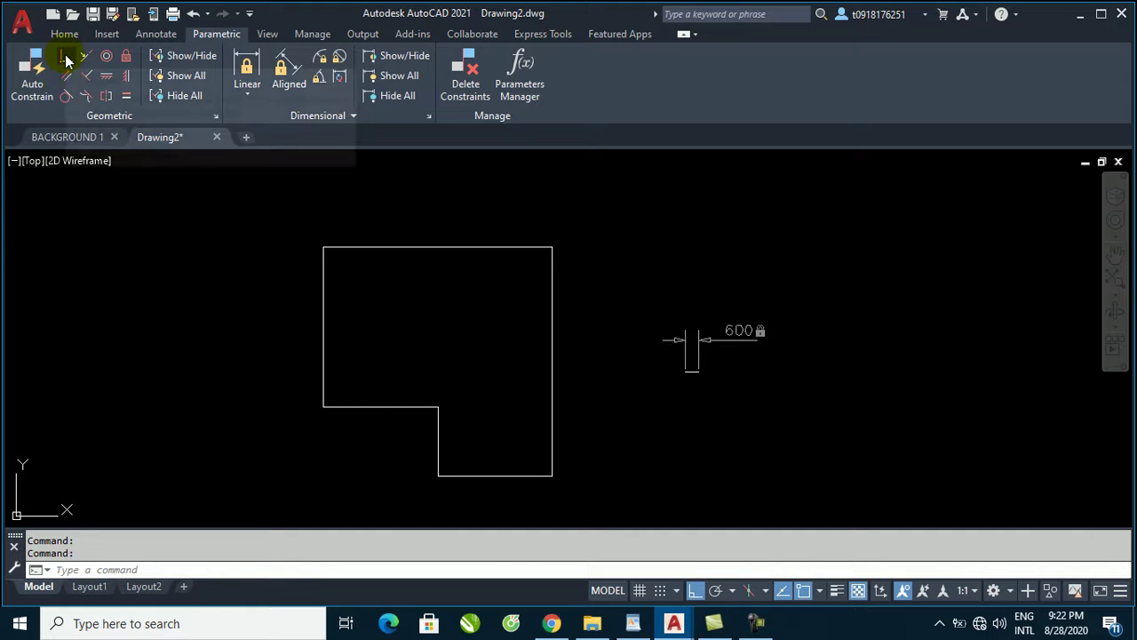
click(66, 59)
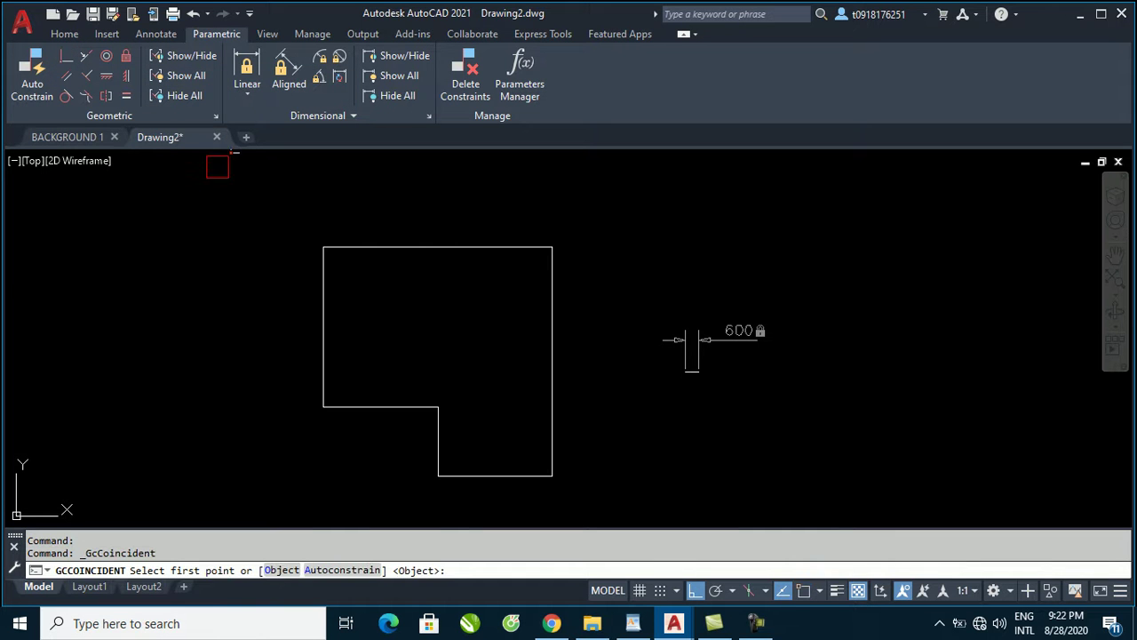
key(Escape)
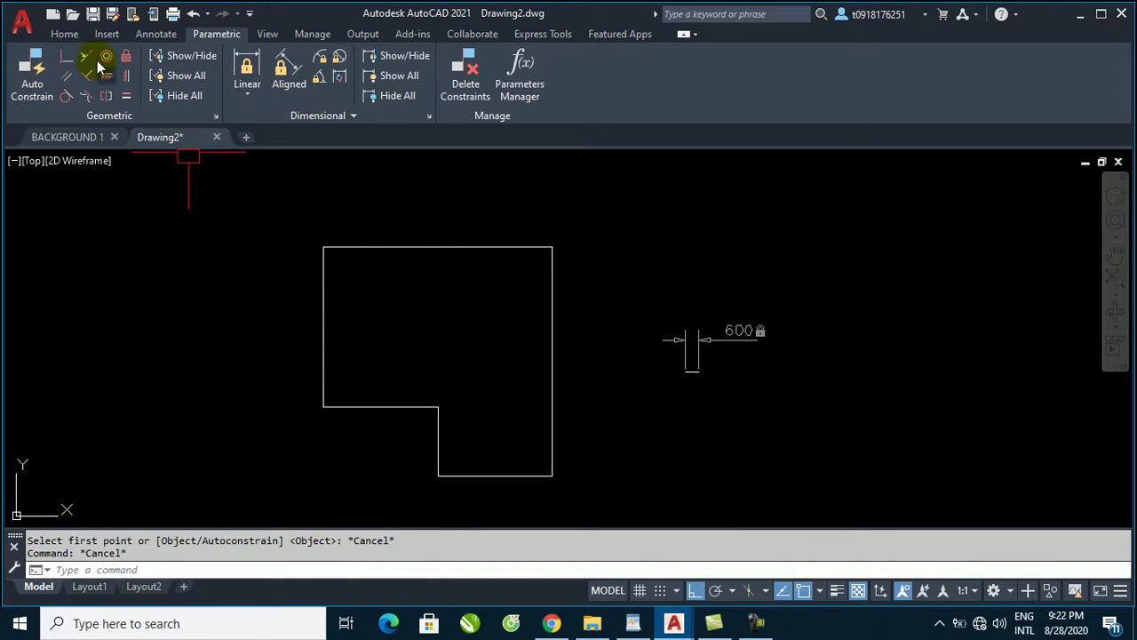
middle_drag(484, 235, 473, 279)
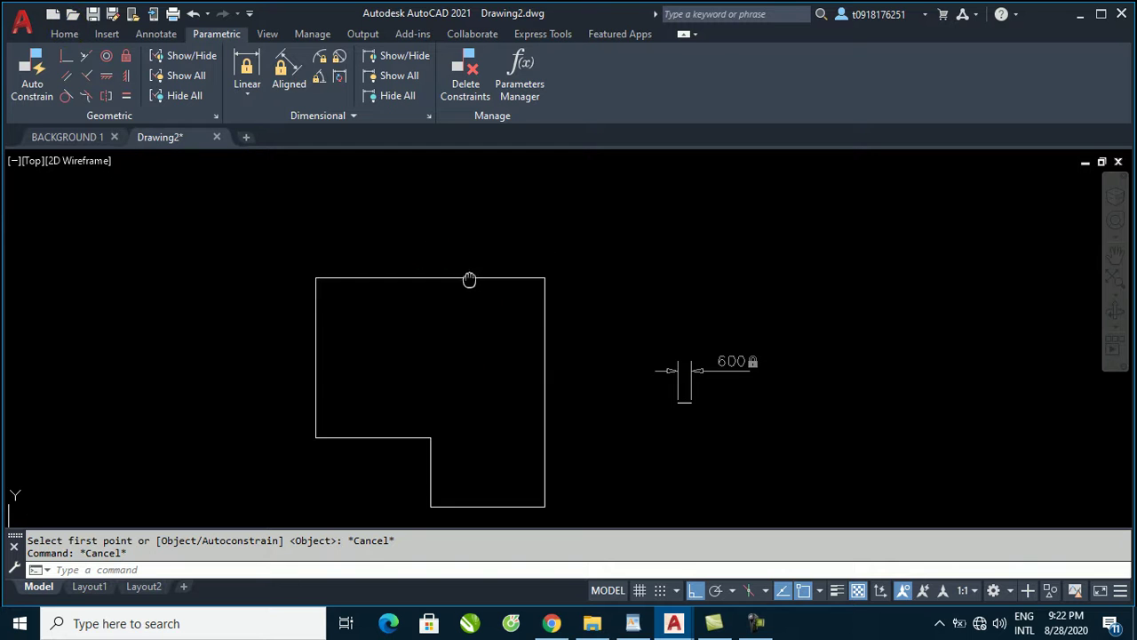
click(247, 69)
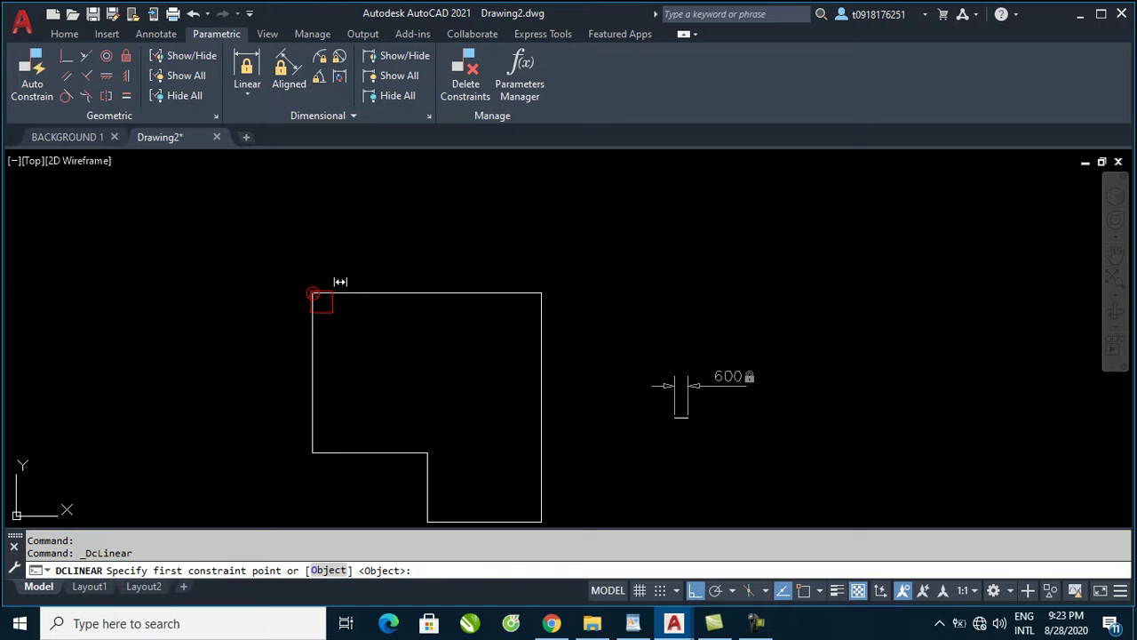
click(322, 303)
click(541, 293)
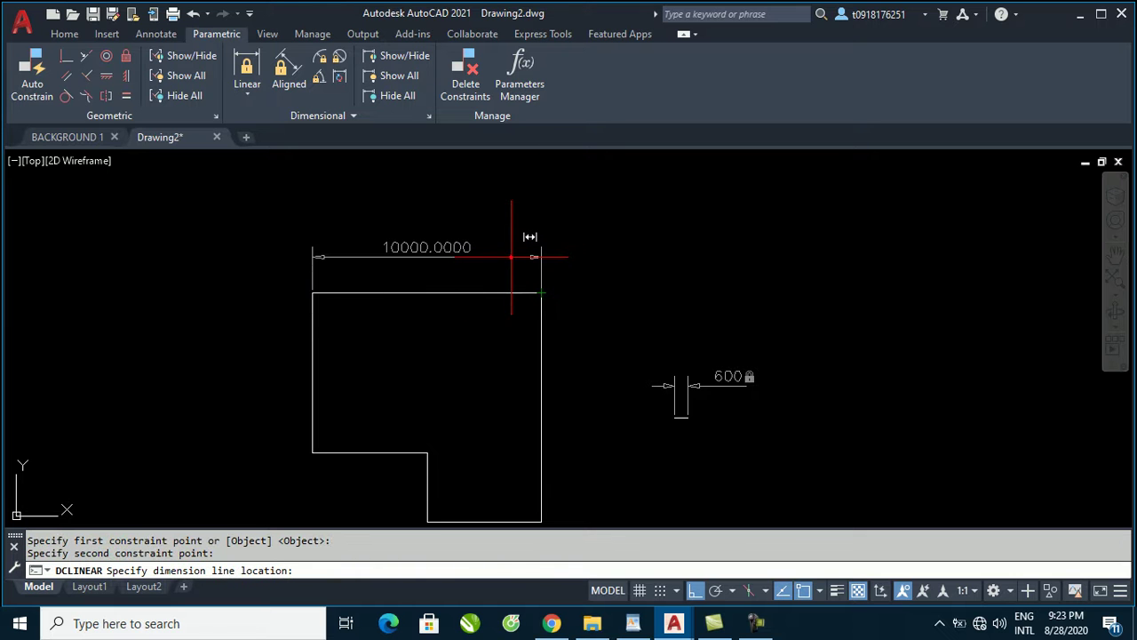
click(511, 257)
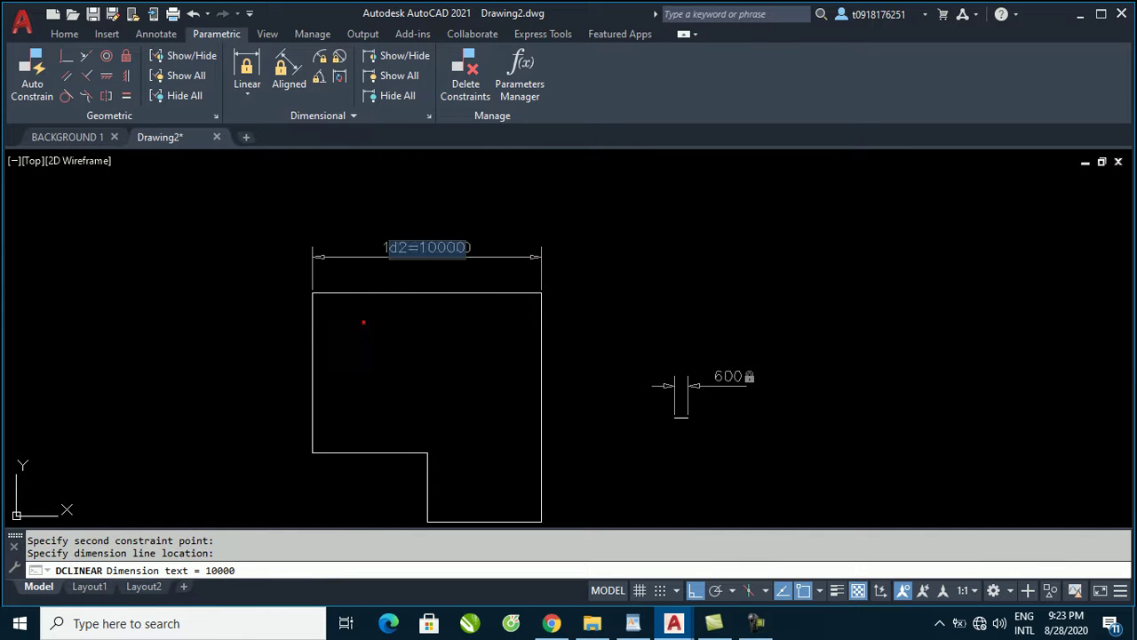
key(Return)
scroll(400, 272, down, 2)
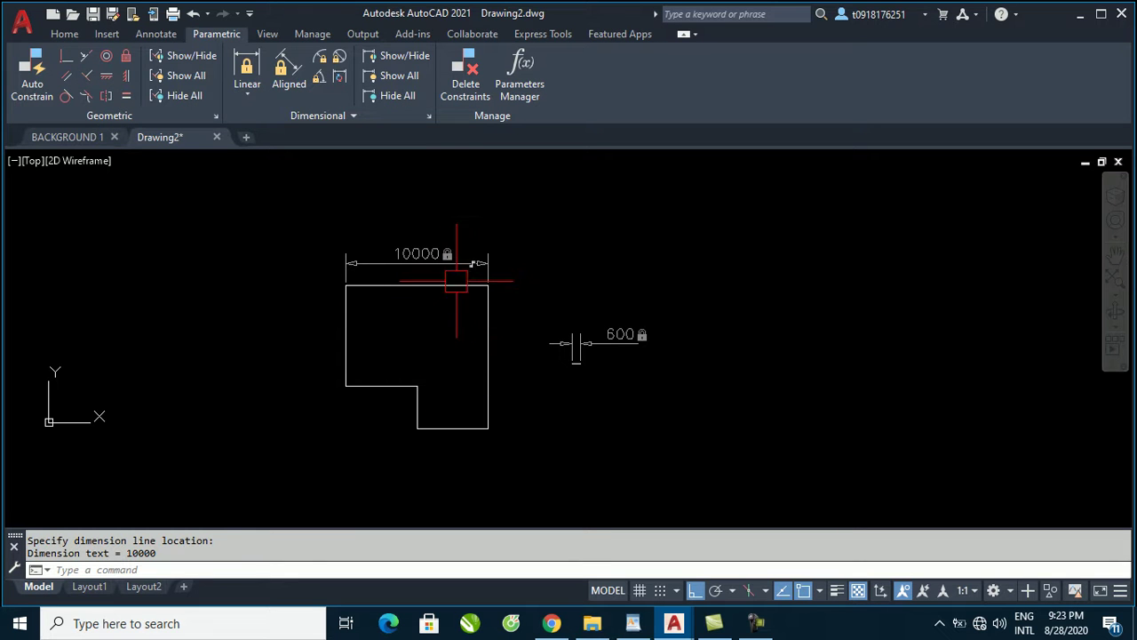
scroll(468, 299, up, 2)
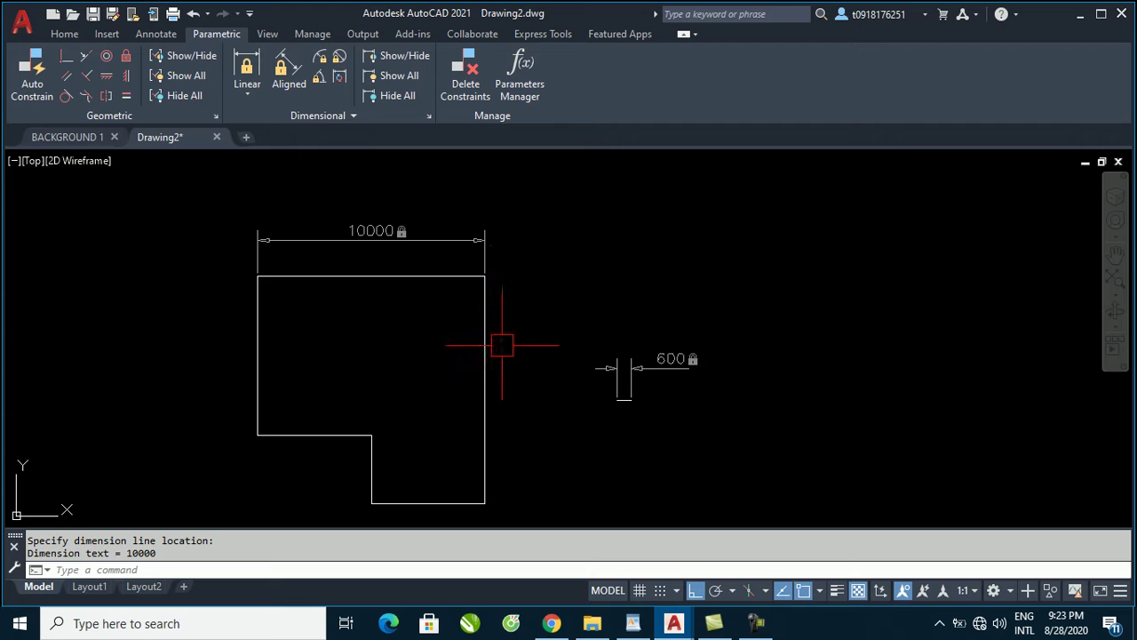
middle_drag(500, 343, 524, 314)
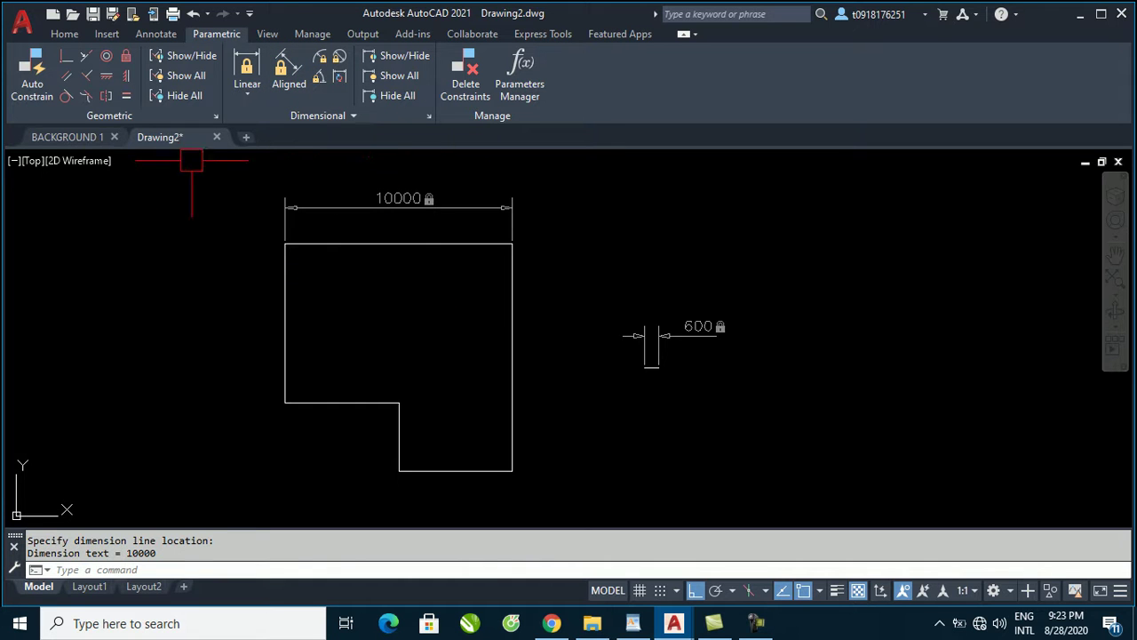
Change d2 to 12000 in the Parameters Manager, then undo it back to 10000.
click(523, 77)
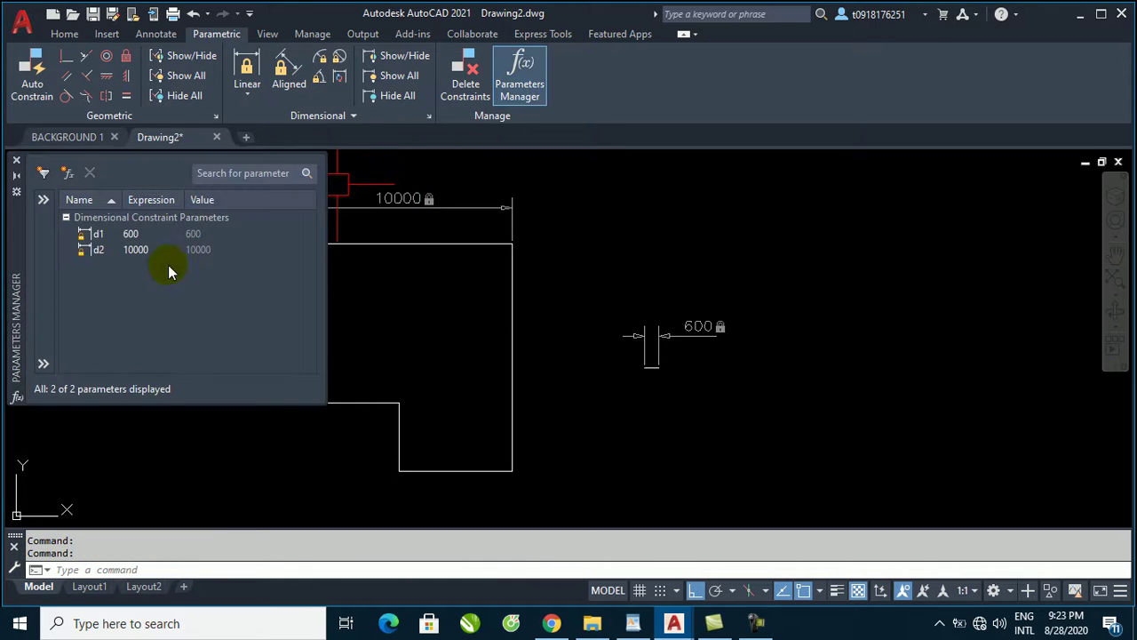
double_click(138, 251)
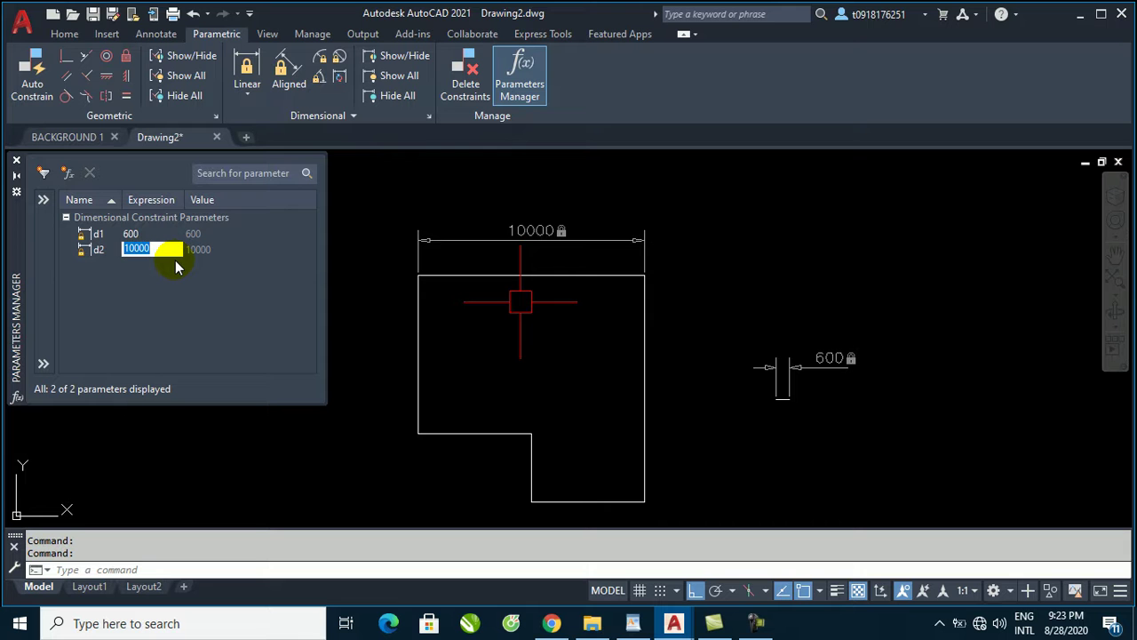
text(12)
key(Return)
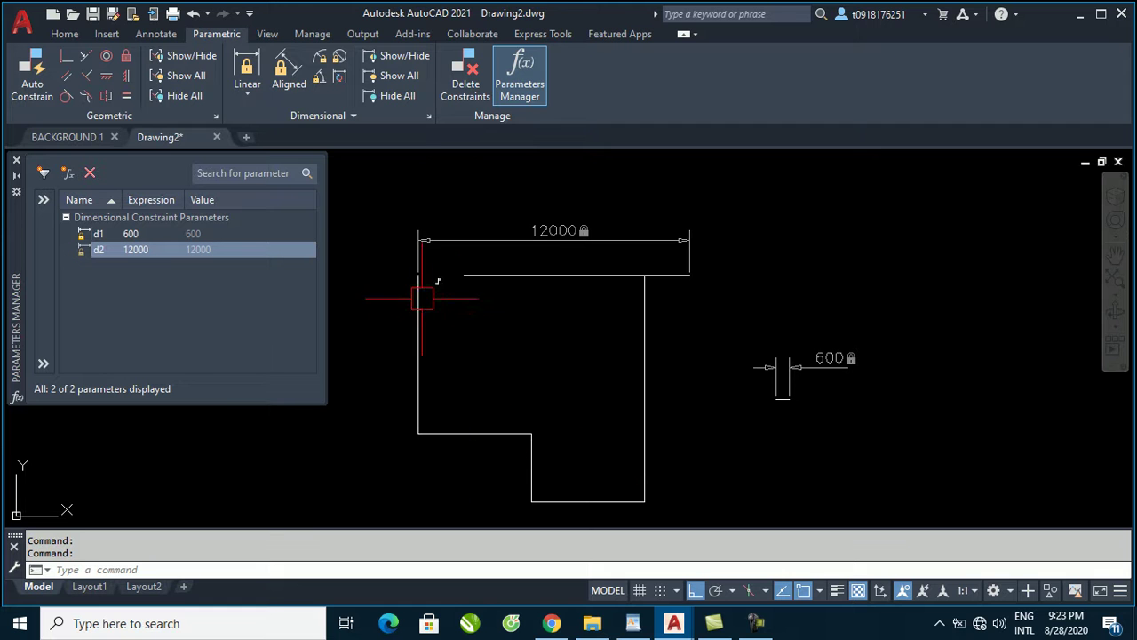
key(ctrl+z)
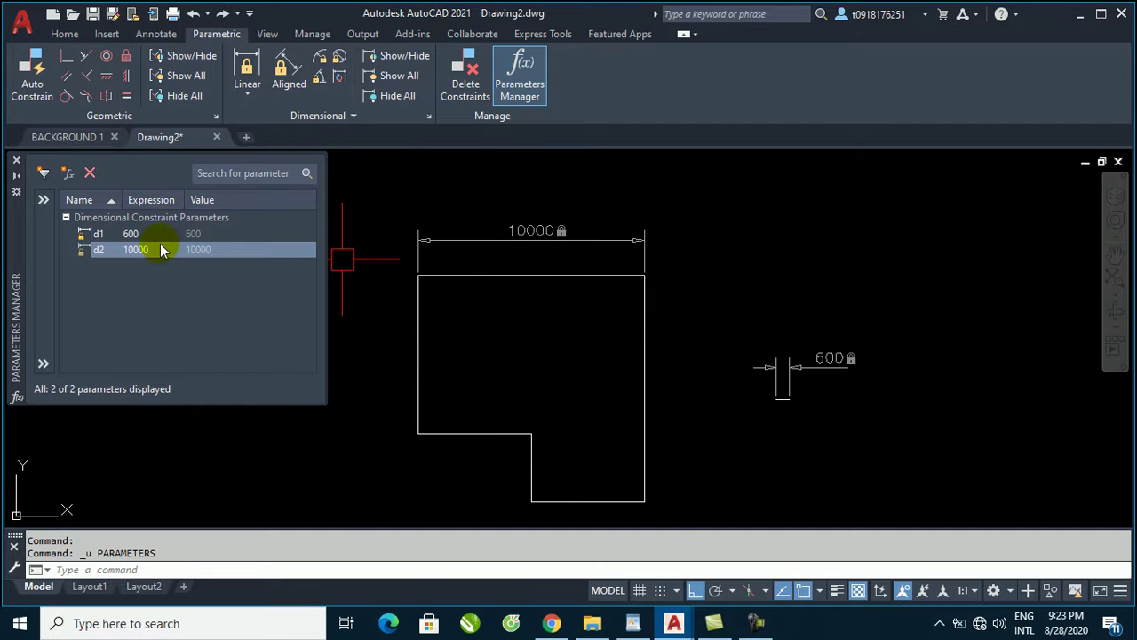
Erase both the 10000 and 600 dimensional constraints.
click(617, 238)
click(791, 367)
text(e)
key(Return)
Add coincident constraints joining the top-left, top-right and bottom-right endpoints.
middle_drag(518, 231, 574, 184)
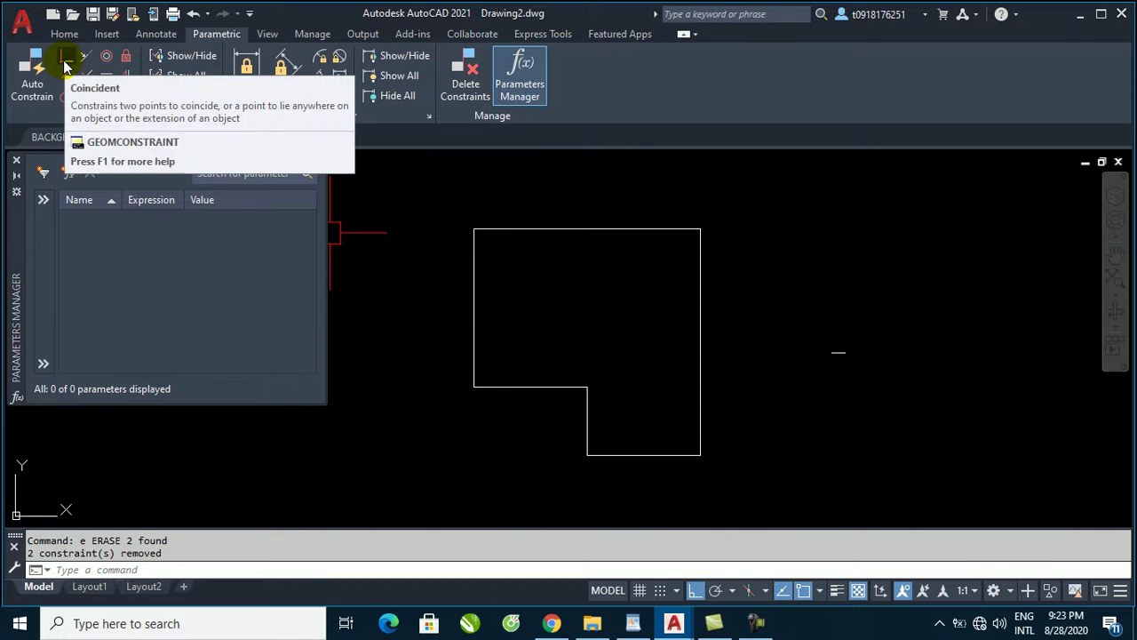
click(64, 62)
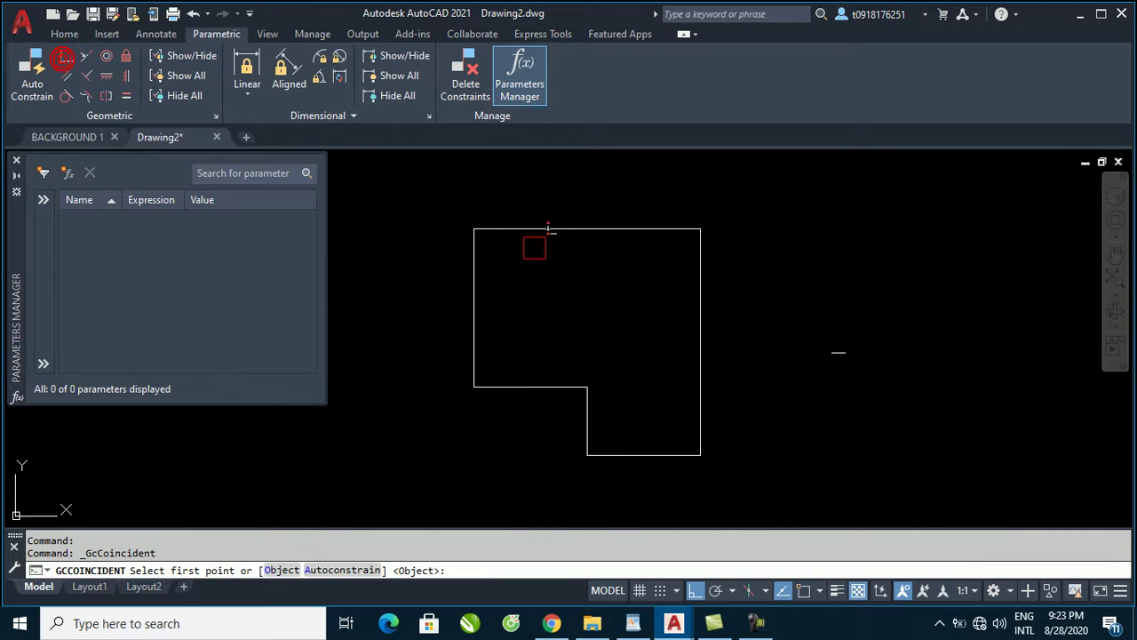
click(471, 260)
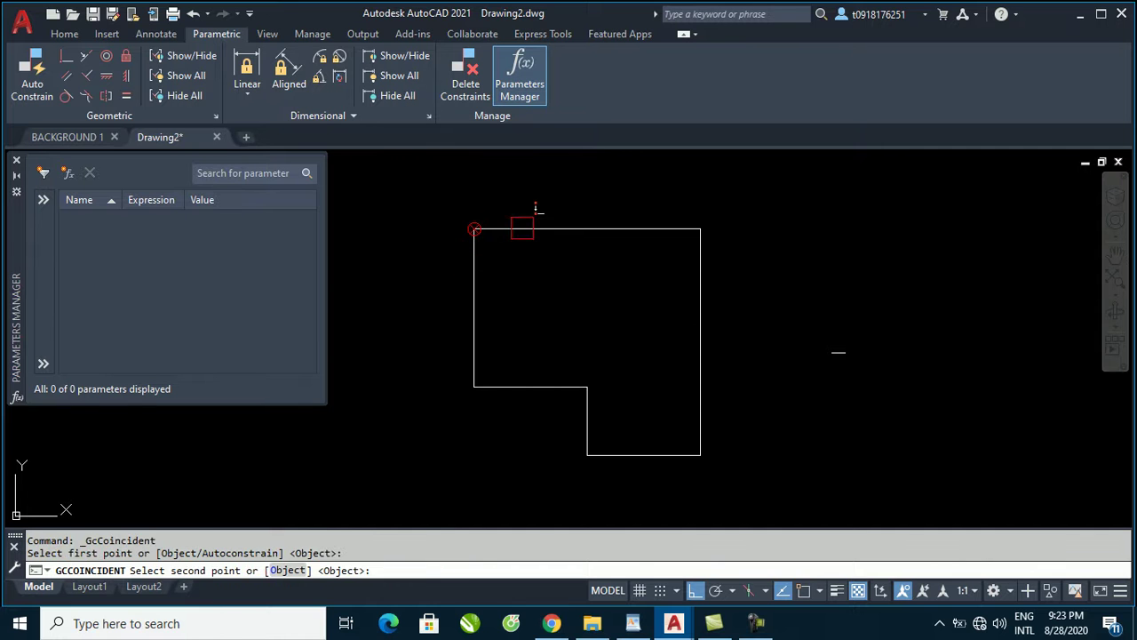
click(522, 228)
scroll(503, 218, up, 2)
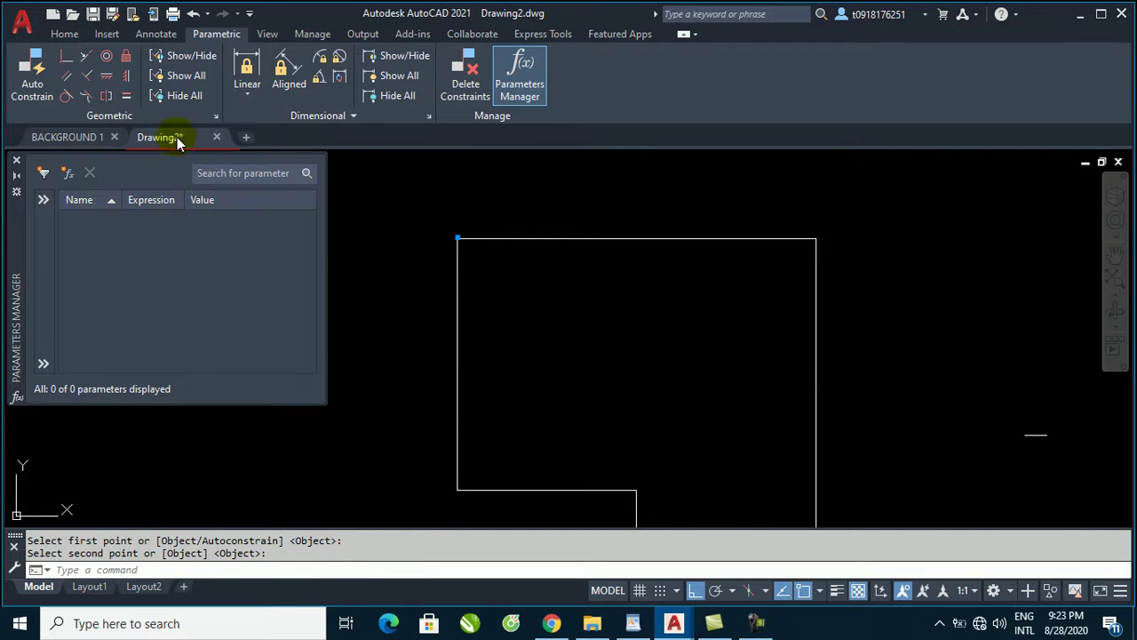
key(Return)
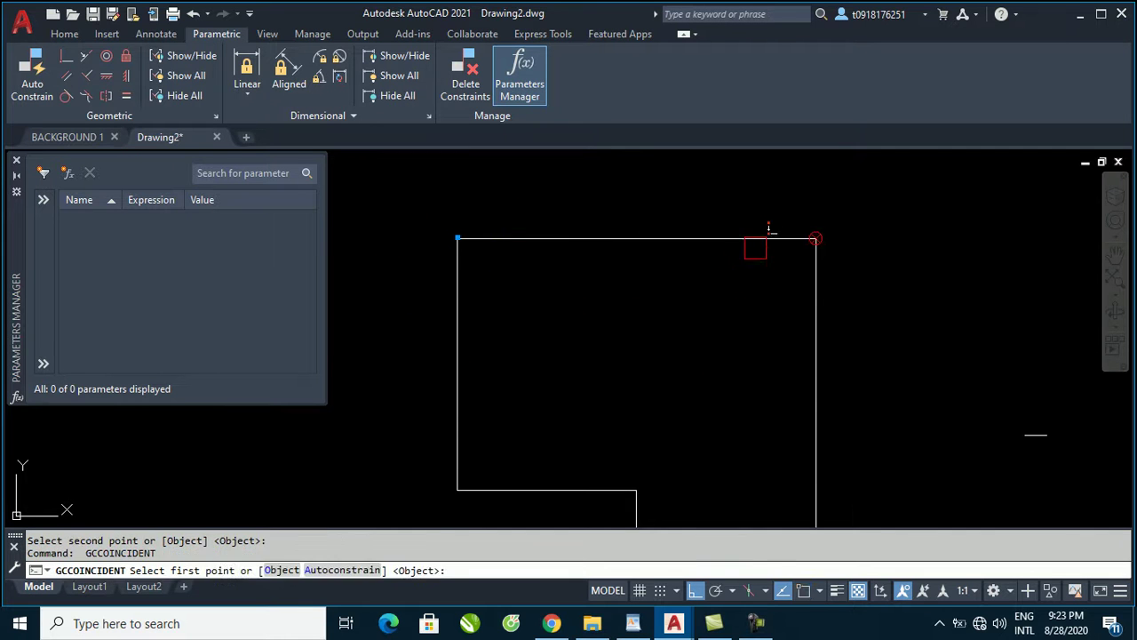
click(755, 245)
click(815, 239)
scroll(813, 231, down, 2)
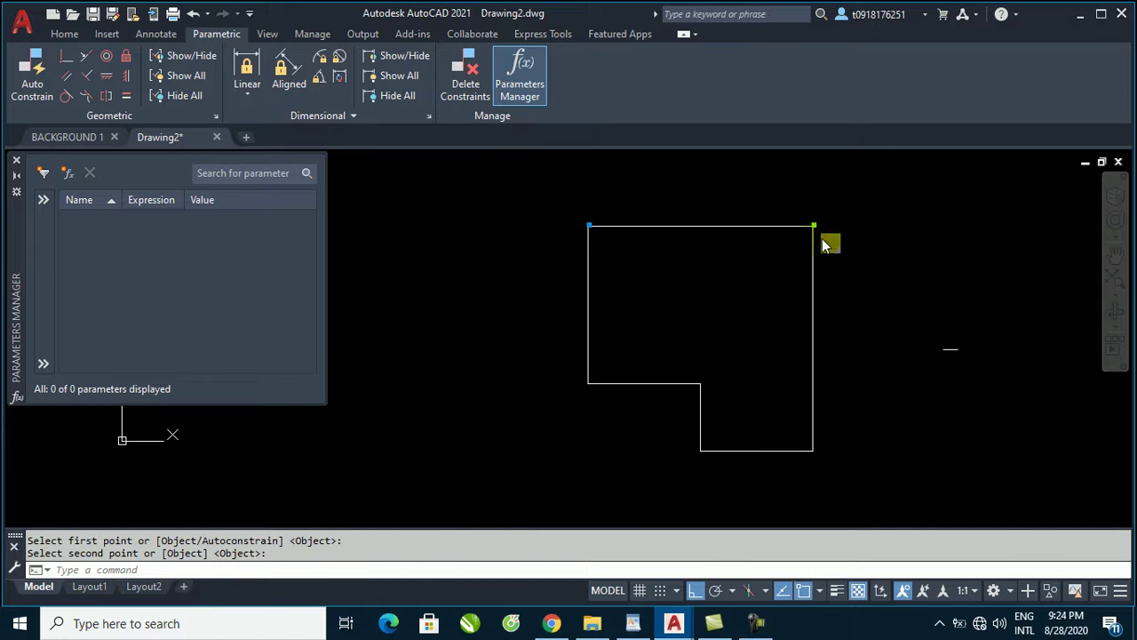
key(Return)
scroll(825, 419, up, 2)
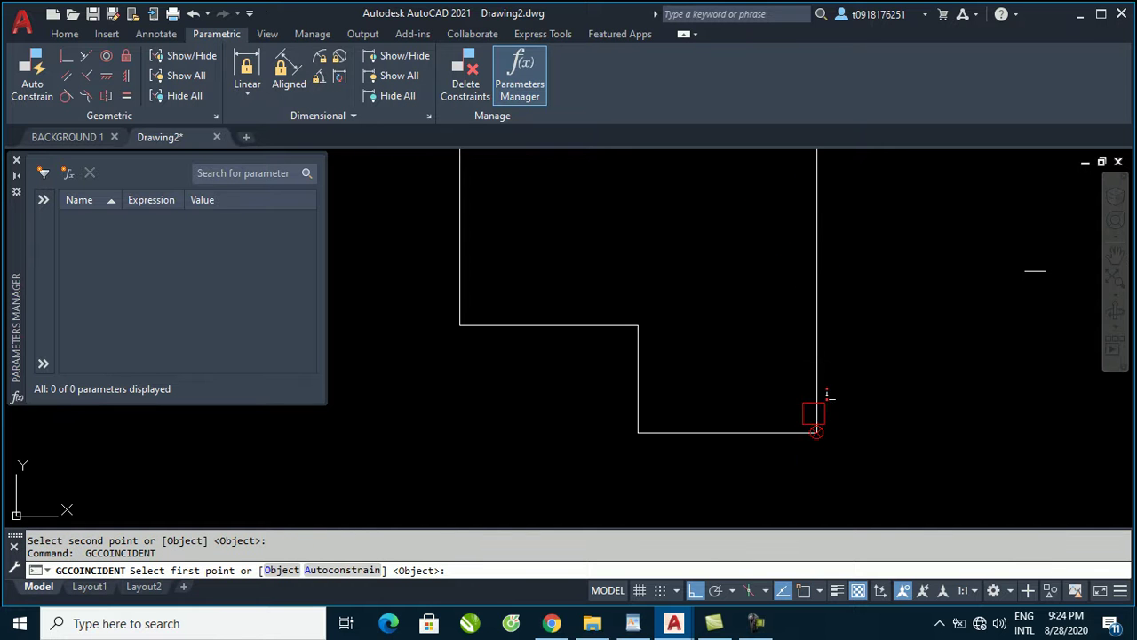
click(826, 397)
click(768, 429)
Add a coincident constraint at the bottom-left endpoints, undoing a misplaced one at the inner step.
key(Return)
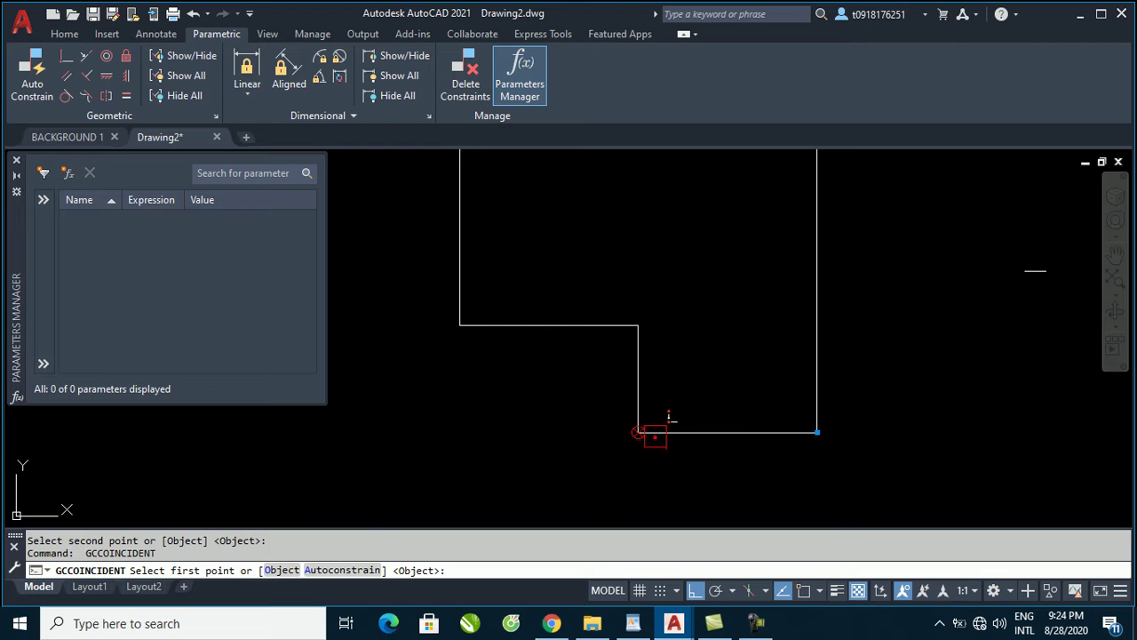
click(654, 437)
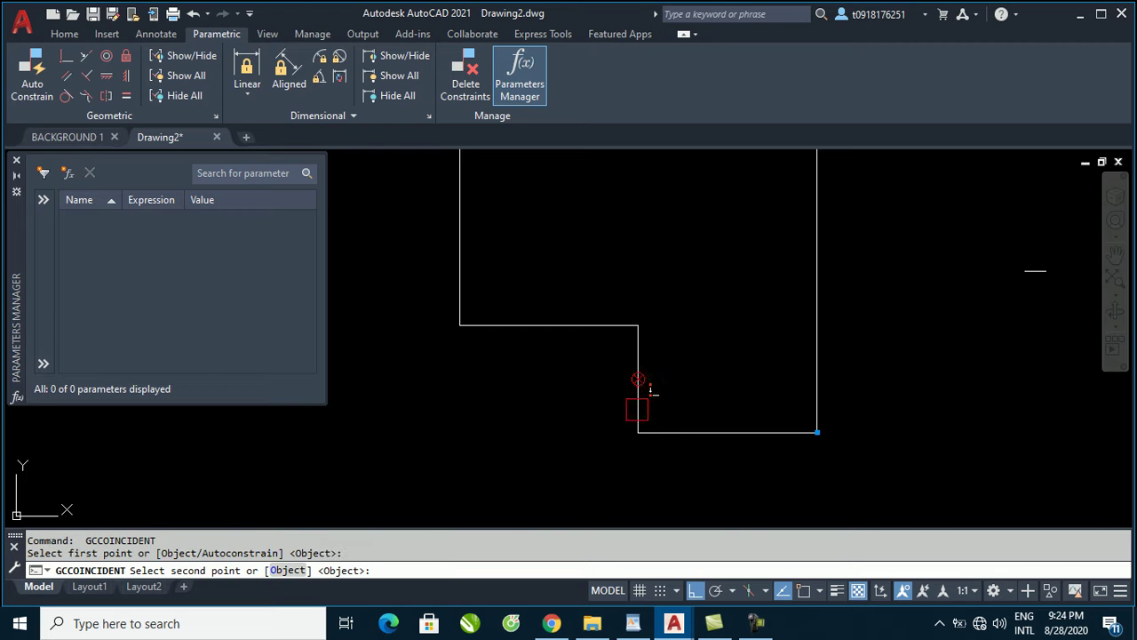
scroll(637, 409, up, 2)
click(636, 405)
scroll(663, 385, down, 2)
key(Return)
click(658, 315)
click(656, 364)
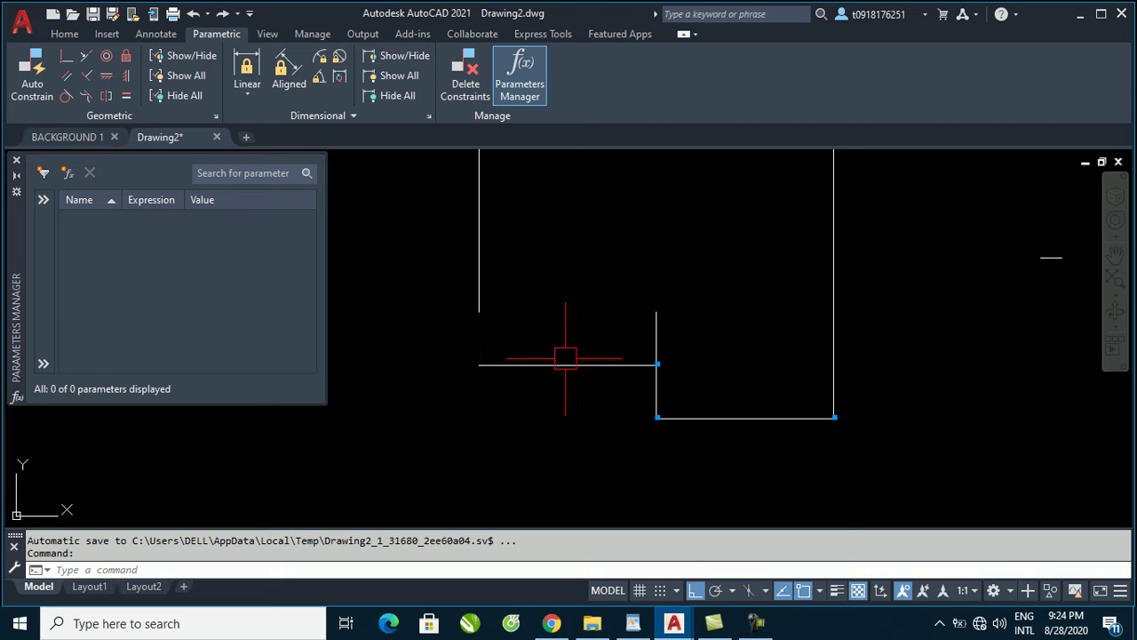
key(ctrl+z)
Join the remaining corner and inner-corner endpoints with coincident constraints, then cancel the command.
click(67, 55)
scroll(676, 338, up, 2)
scroll(655, 276, up, 2)
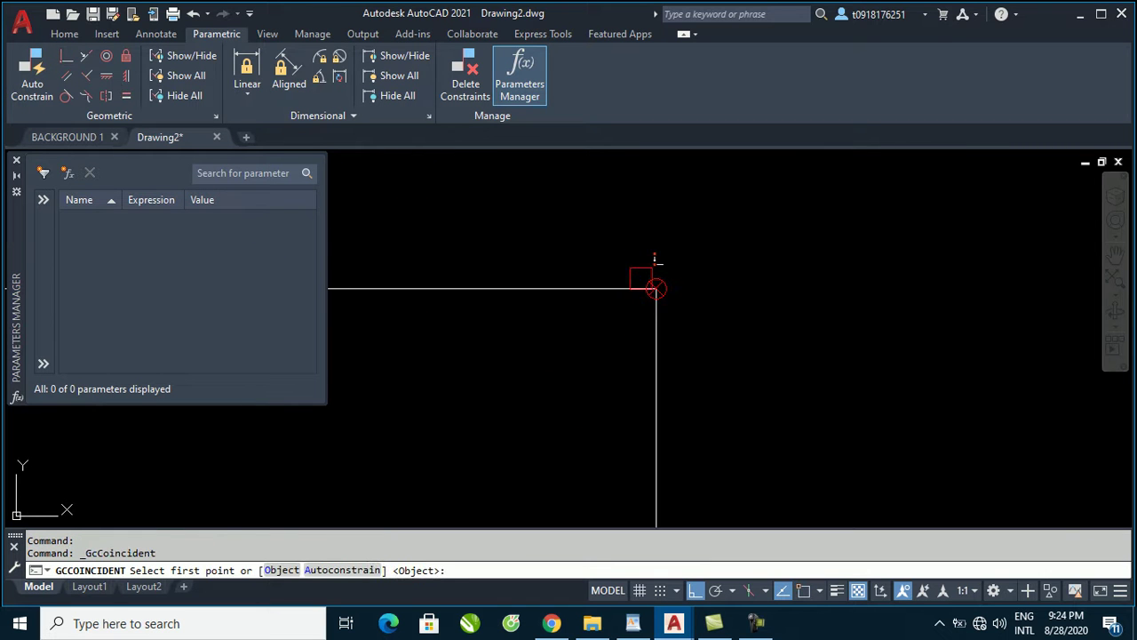
click(612, 286)
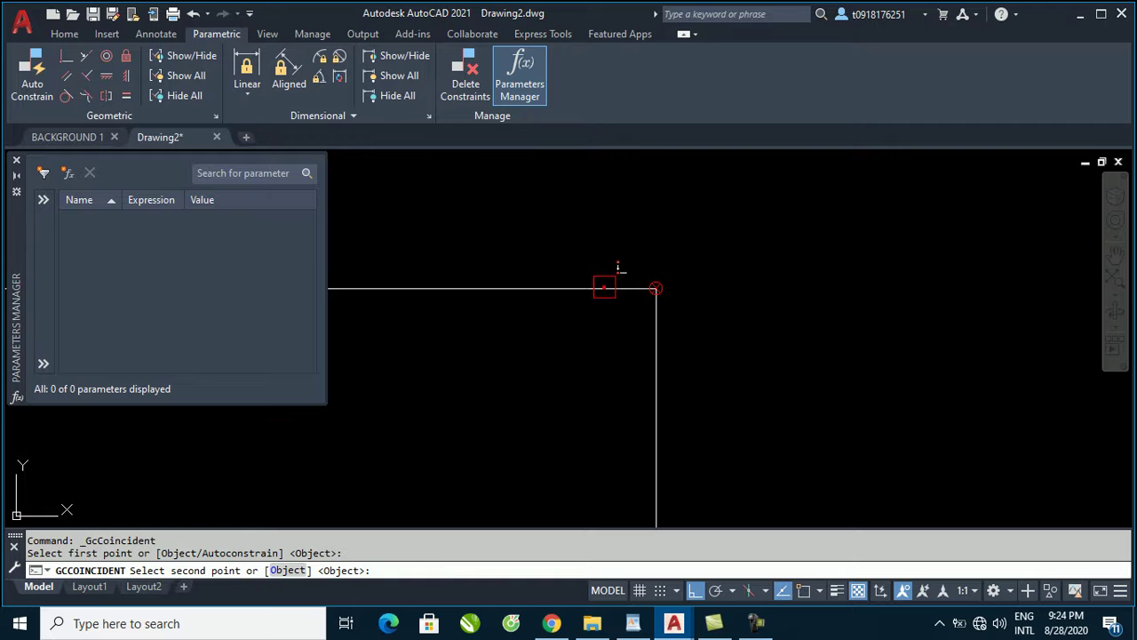
click(662, 311)
scroll(737, 297, down, 3)
middle_drag(561, 318, 698, 447)
key(Return)
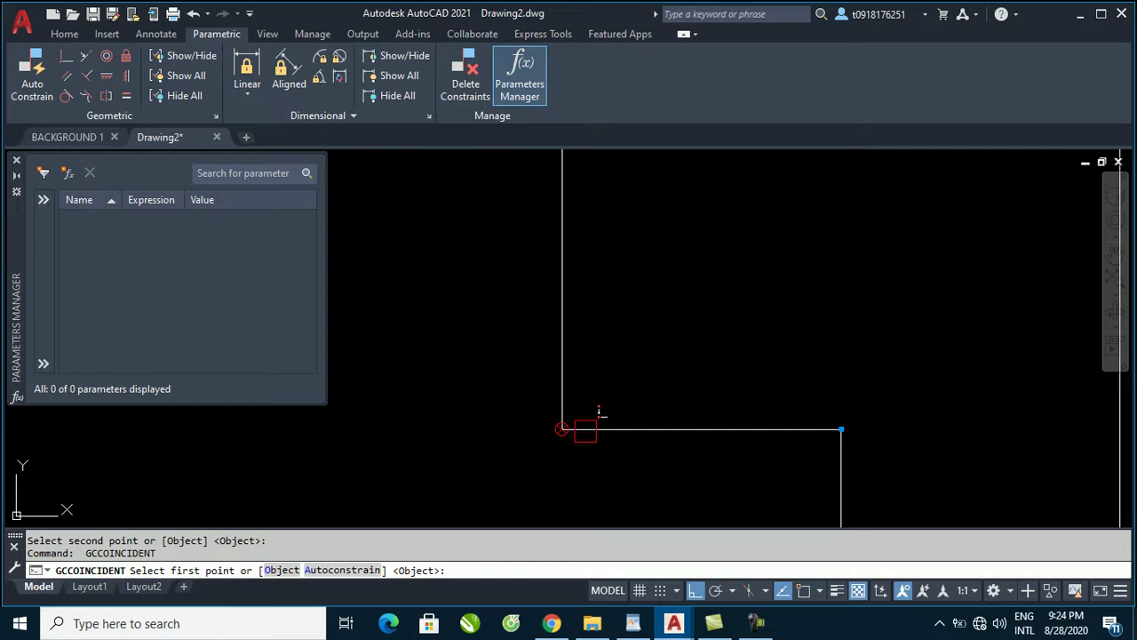
click(563, 430)
click(562, 391)
middle_drag(582, 405, 491, 268)
middle_drag(614, 293, 592, 338)
scroll(715, 329, down, 2)
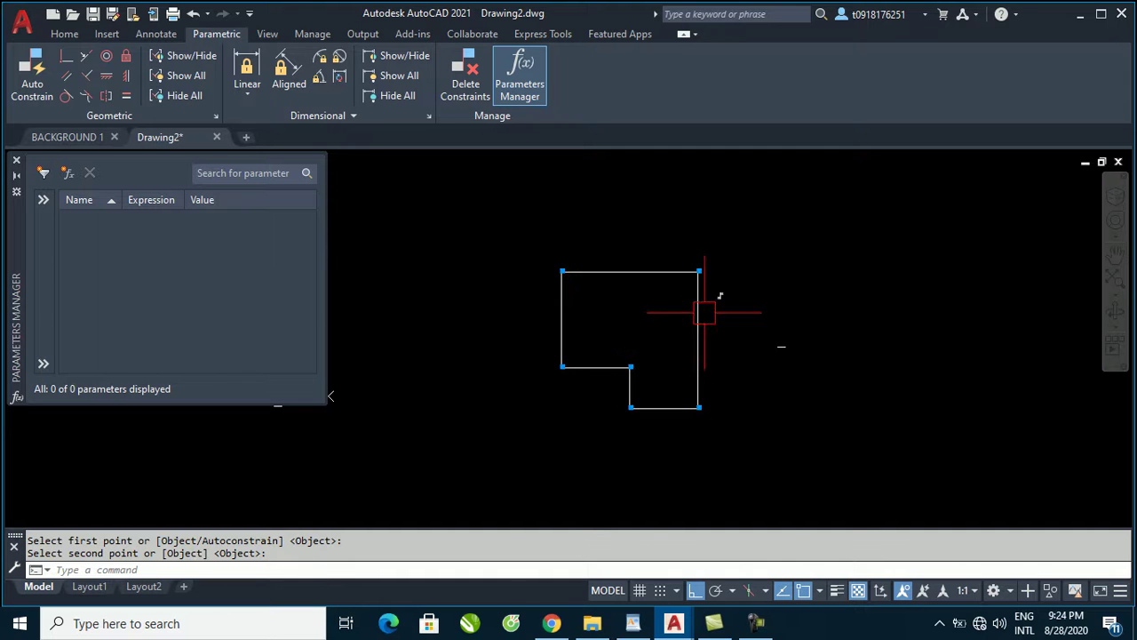
key(Escape)
scroll(706, 313, up, 2)
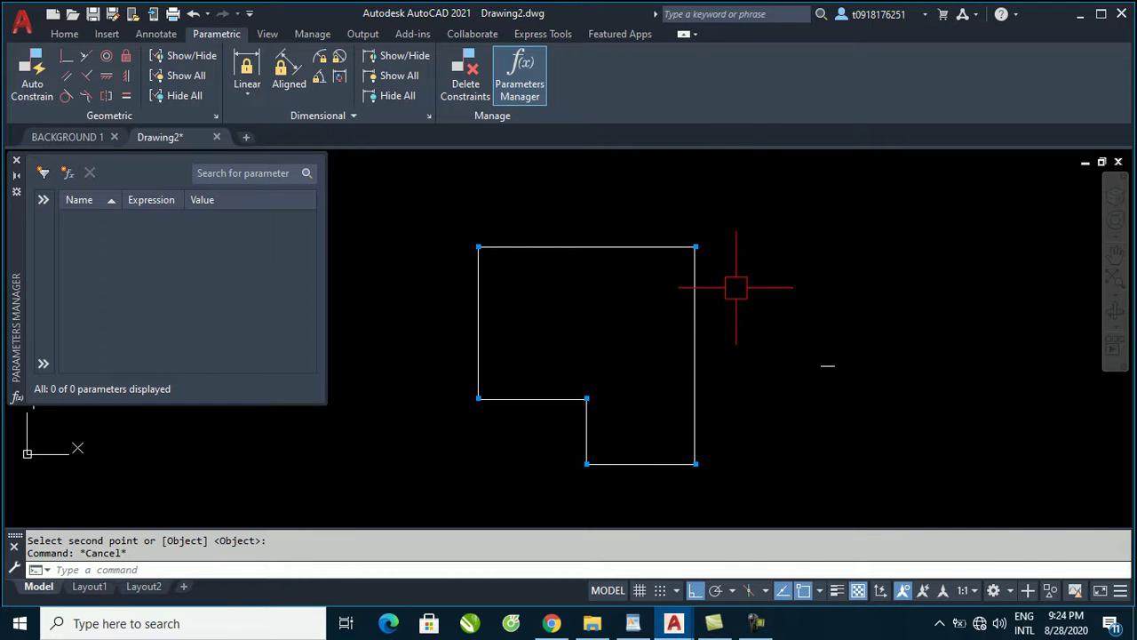
drag(718, 300, 654, 338)
click(695, 355)
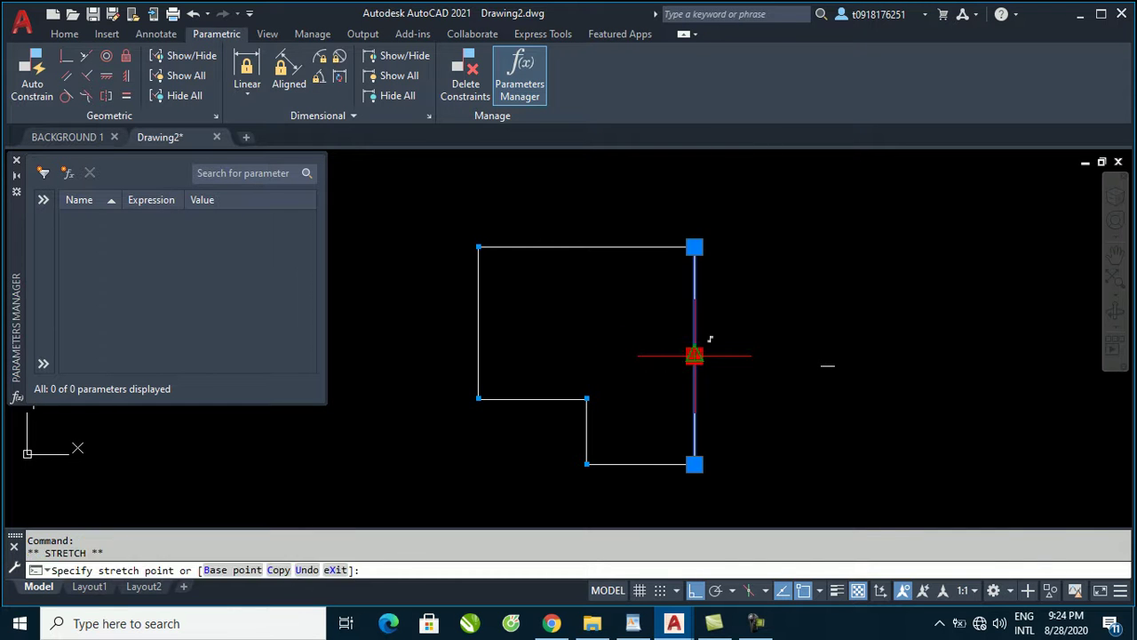
click(762, 356)
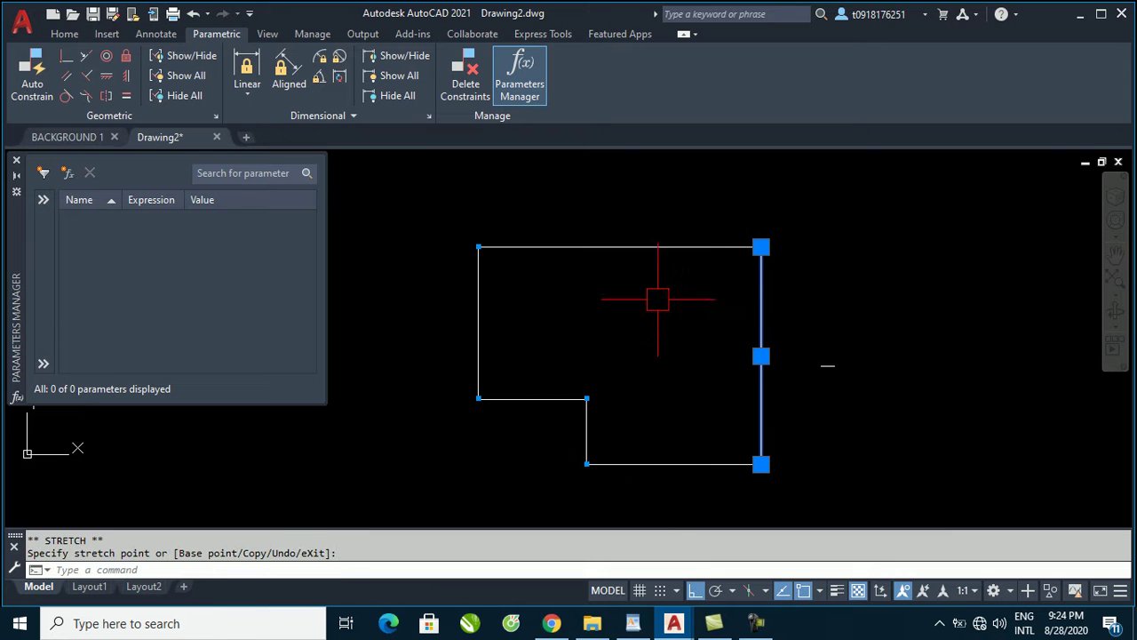
key(ctrl+z)
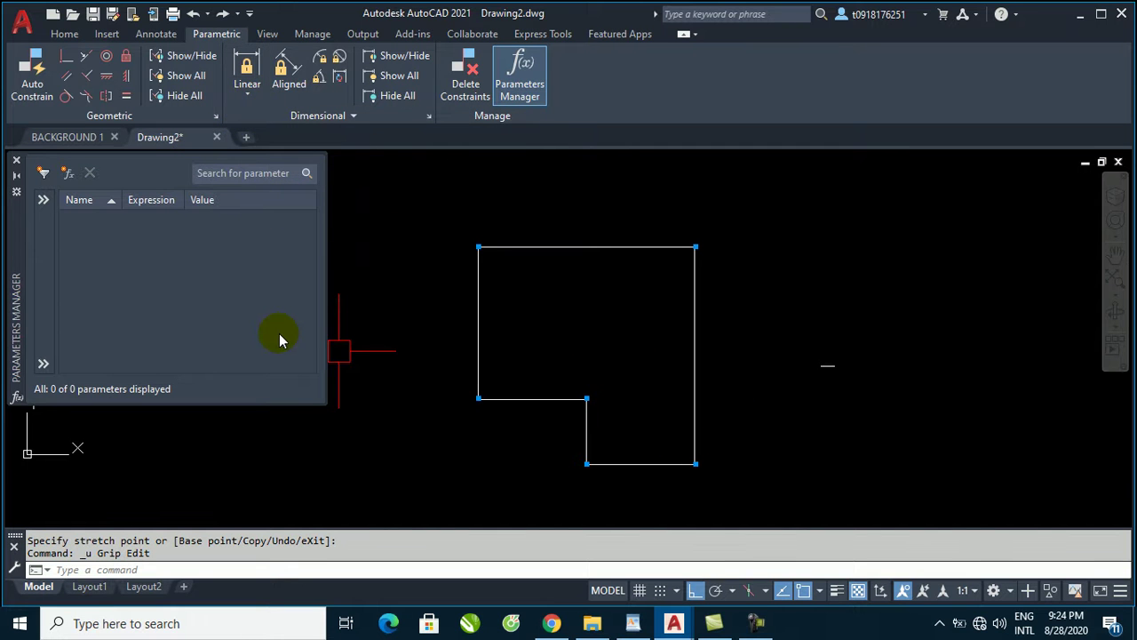
Constrain the top edge width as d1 = 10000.
click(247, 100)
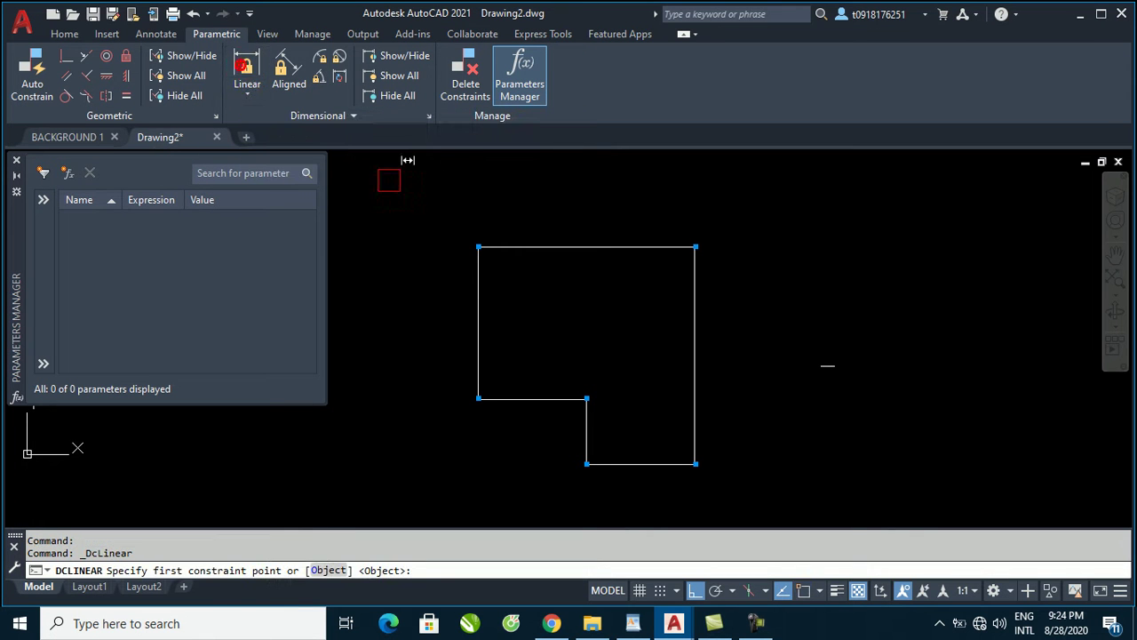
click(477, 245)
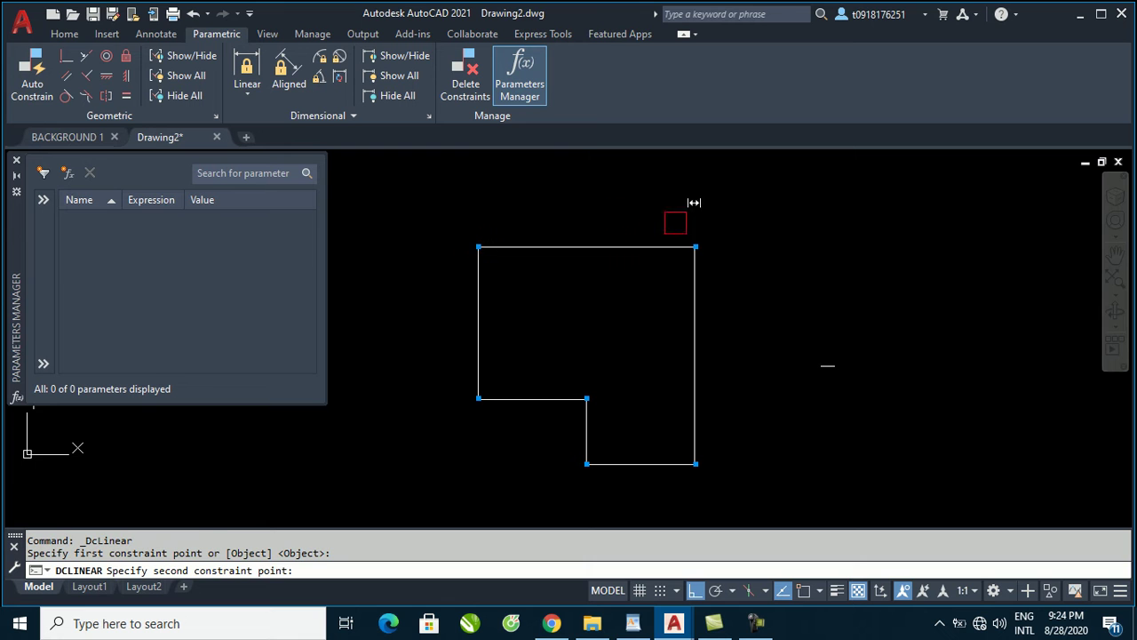
click(696, 246)
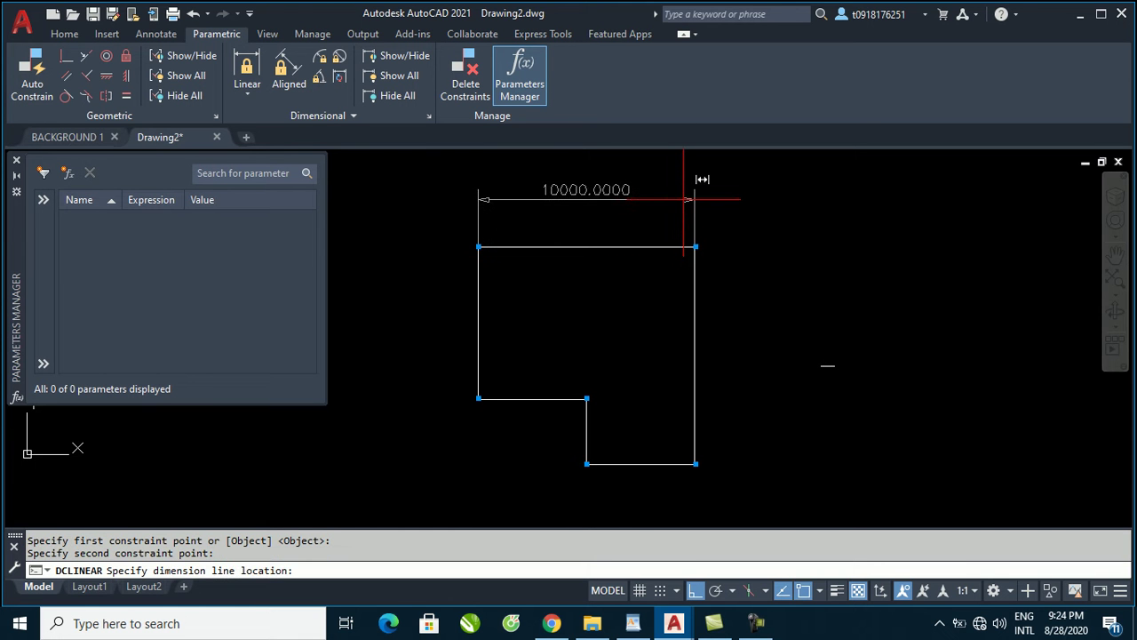
click(684, 199)
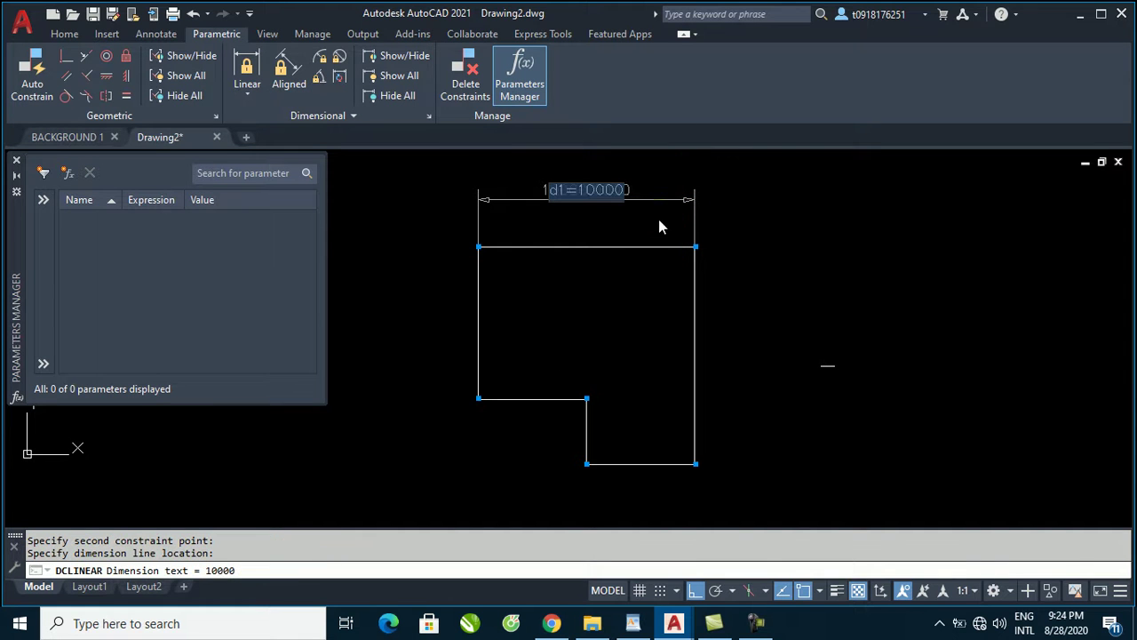
key(Return)
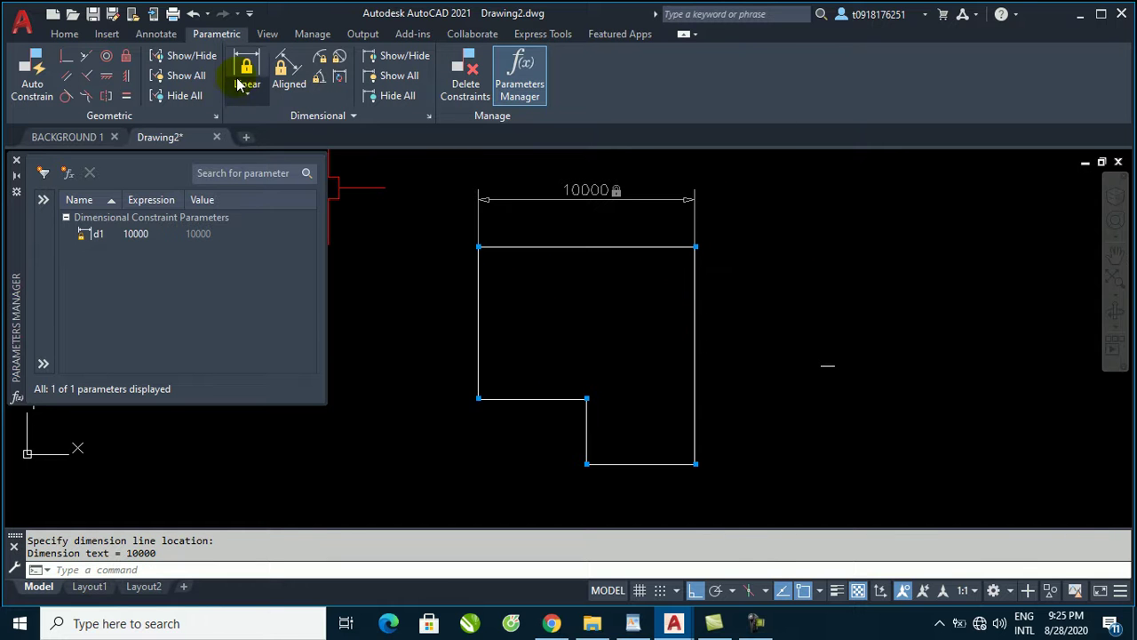
Constrain the upper left edge height as d2 = 7000.
click(244, 71)
click(478, 247)
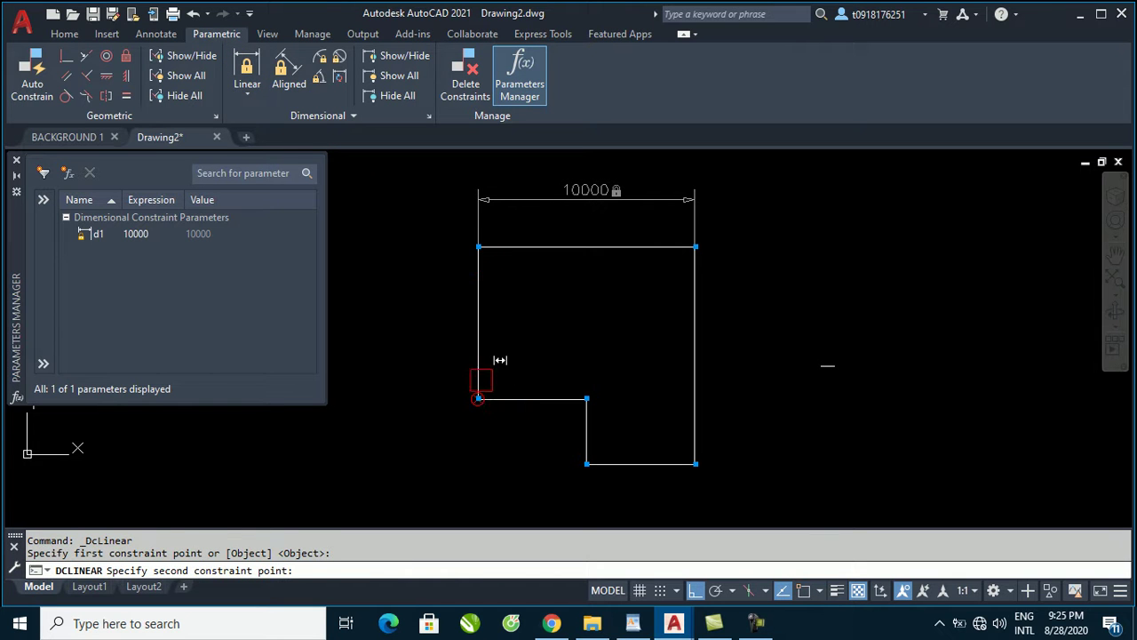
click(480, 395)
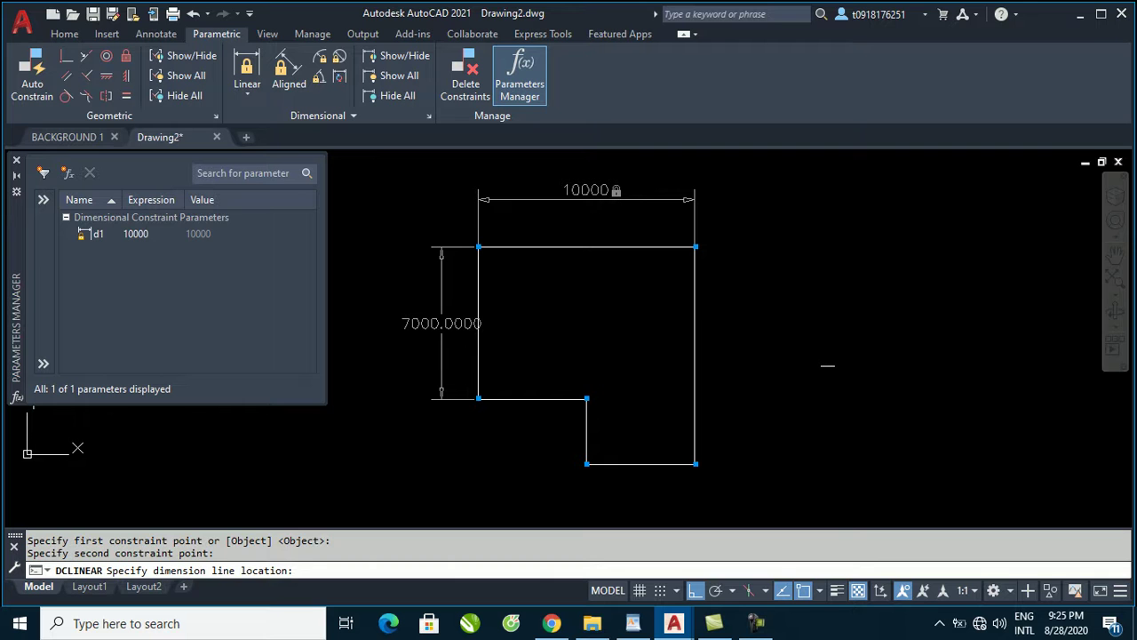
click(441, 394)
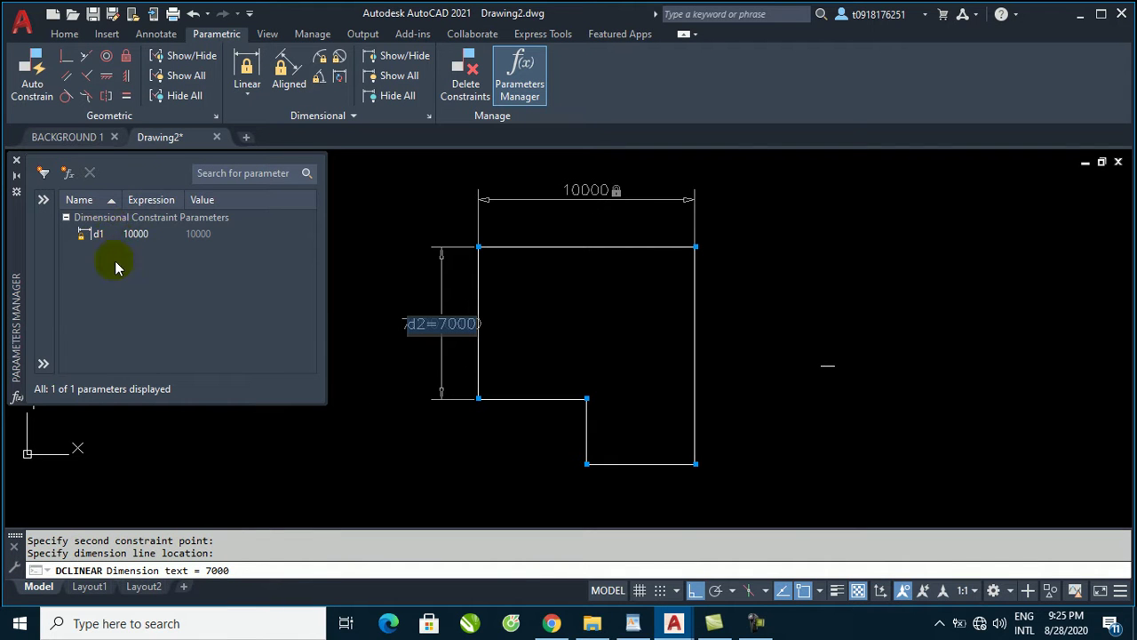
click(375, 371)
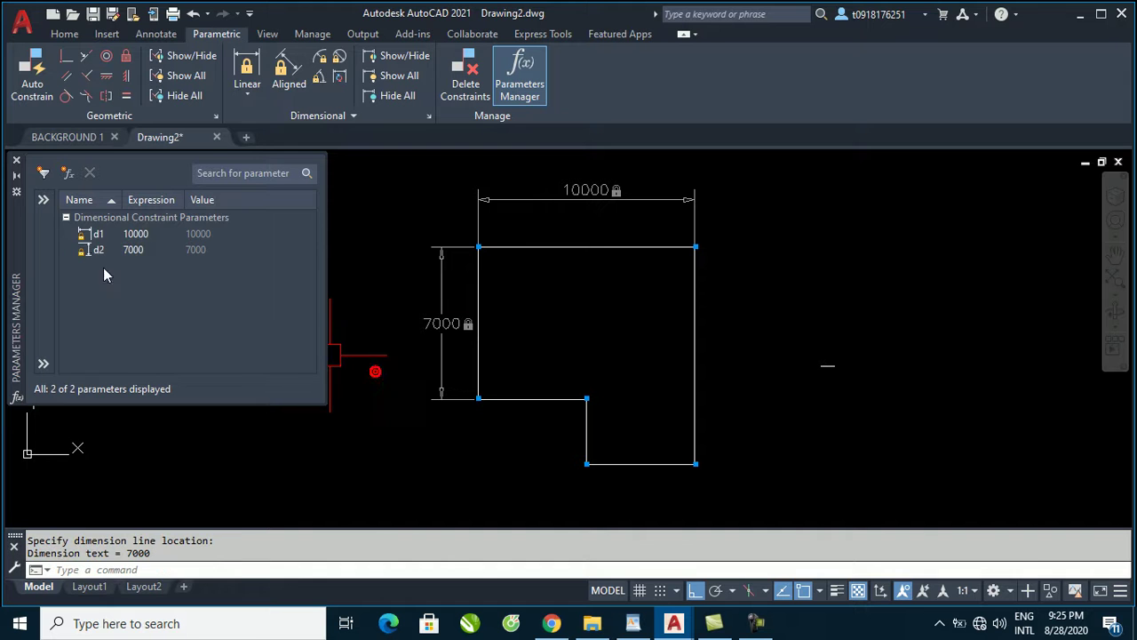
Set d1 to 15000 and d2 to 8000 in the Parameters Manager, then pan the outline right.
double_click(135, 233)
text(4000)
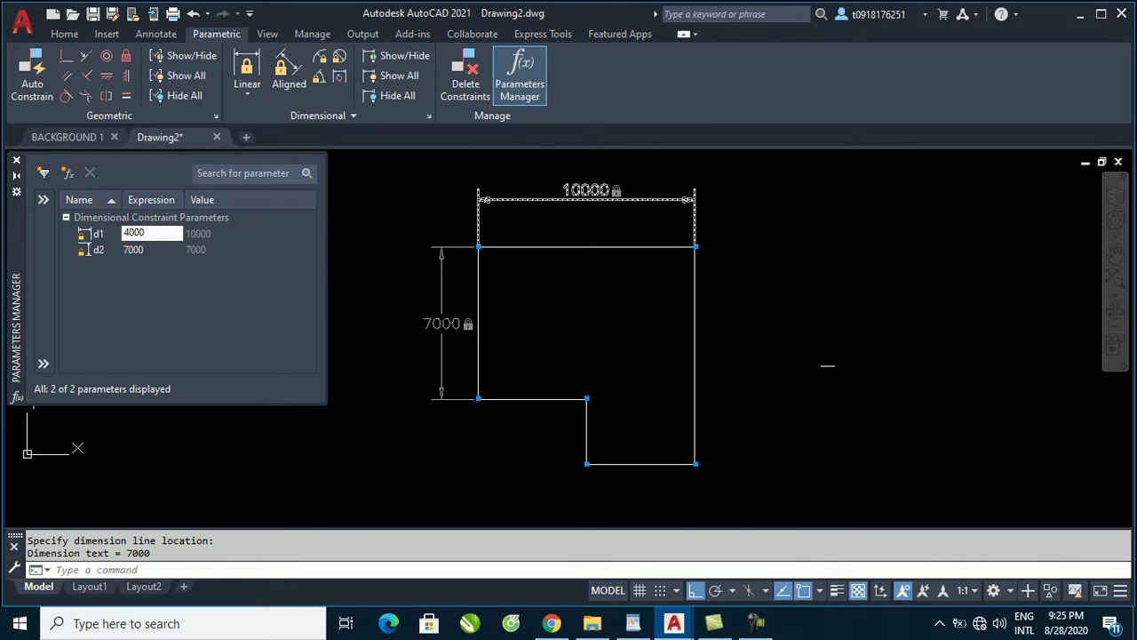
key(Return)
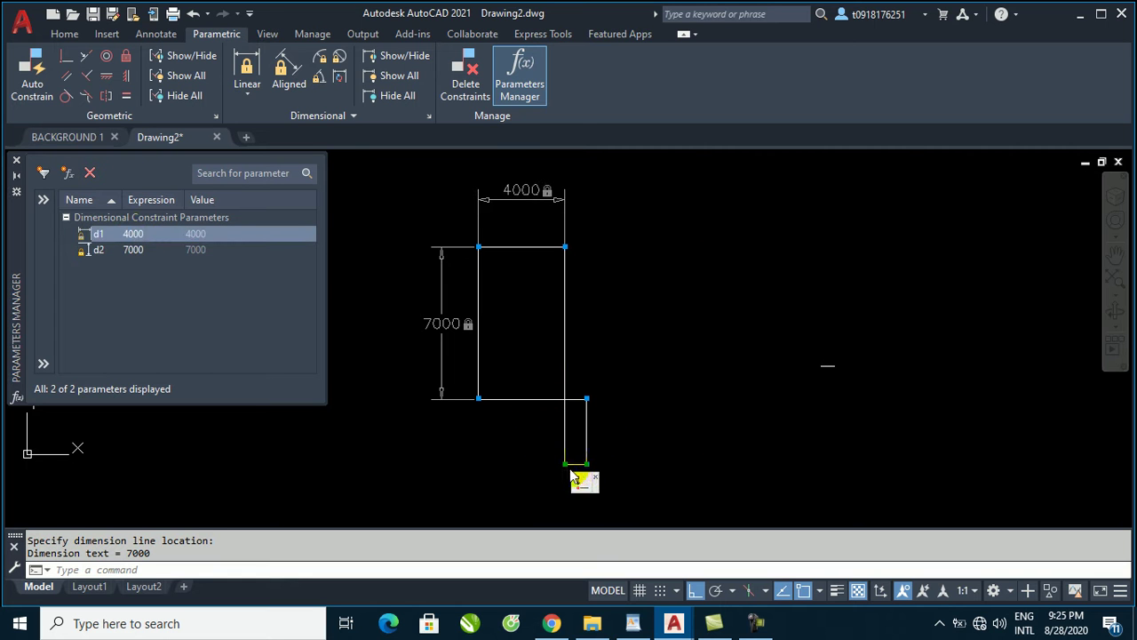
double_click(137, 233)
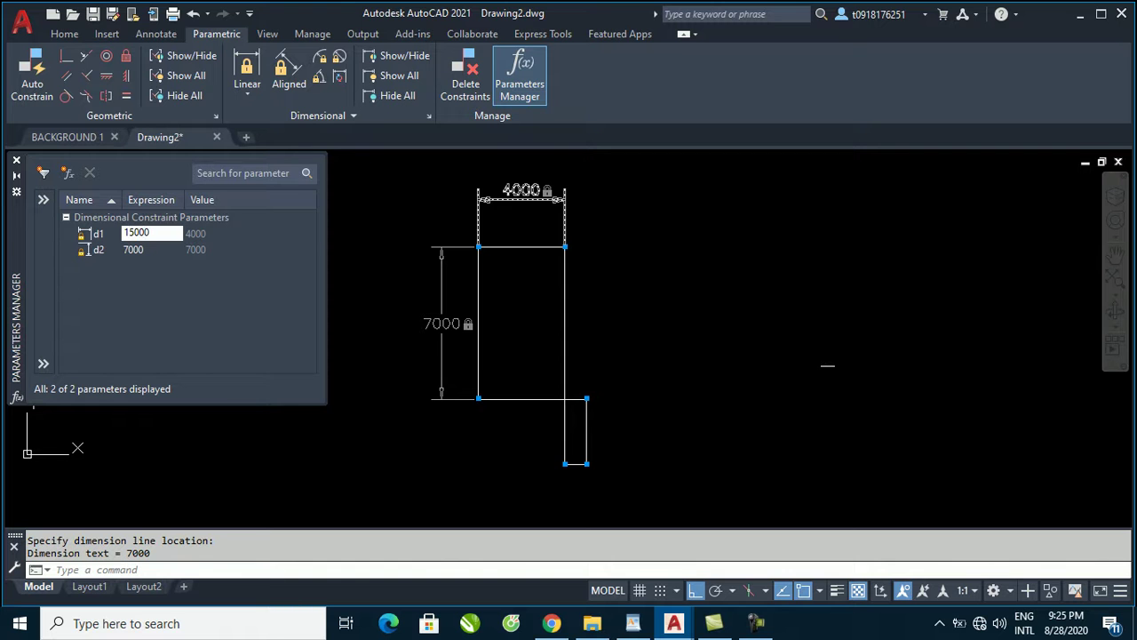
key(Return)
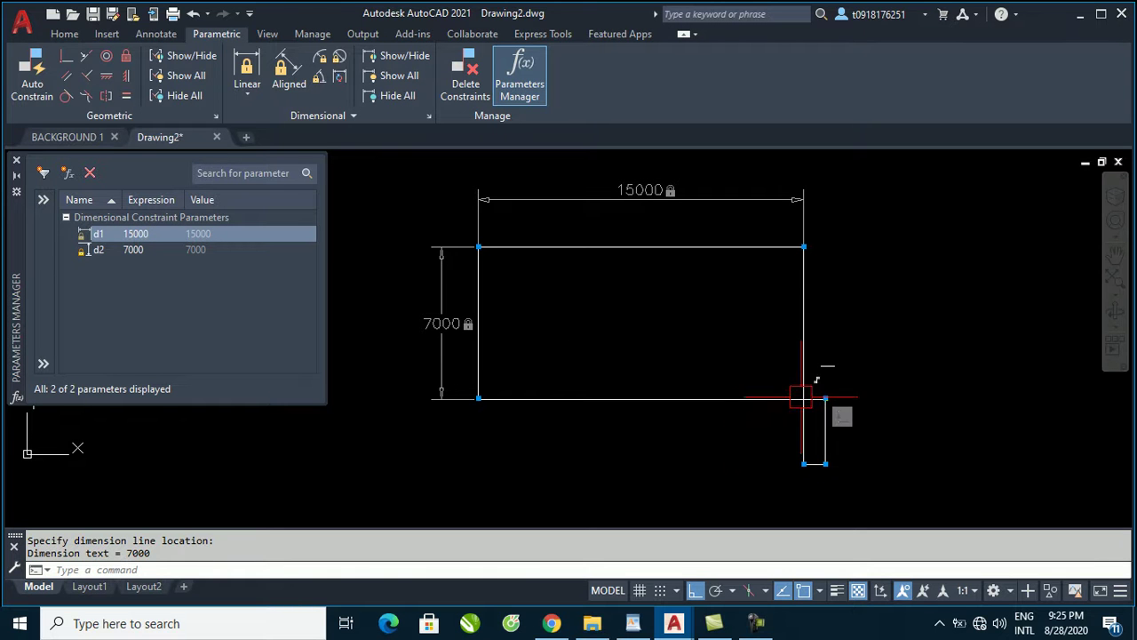
key(ctrl+z)
key(ctrl+z)
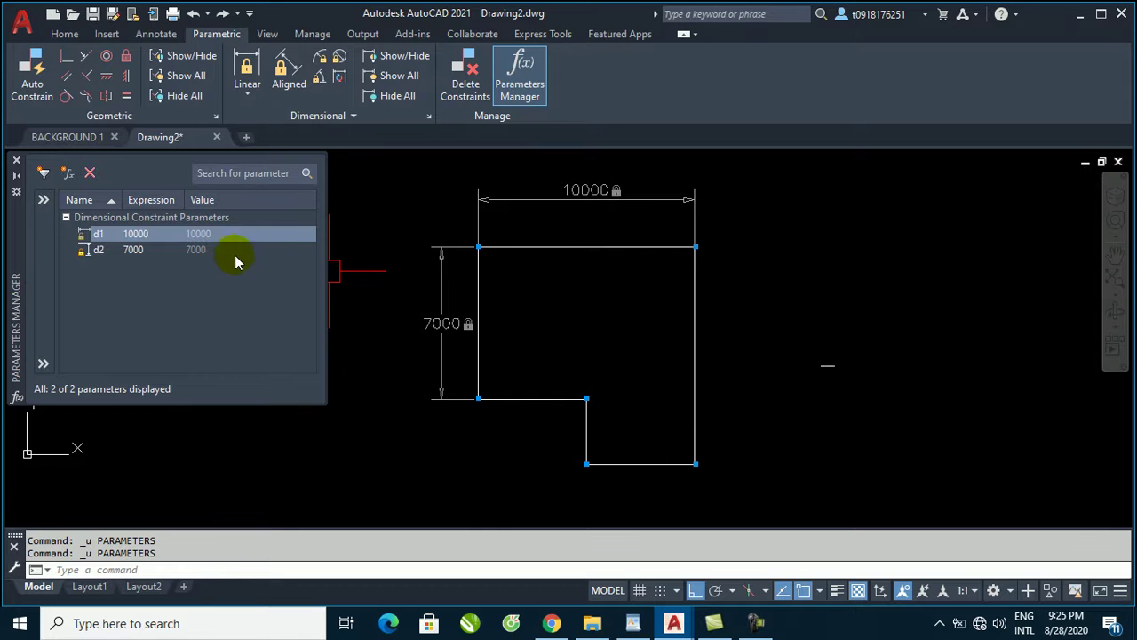
double_click(151, 235)
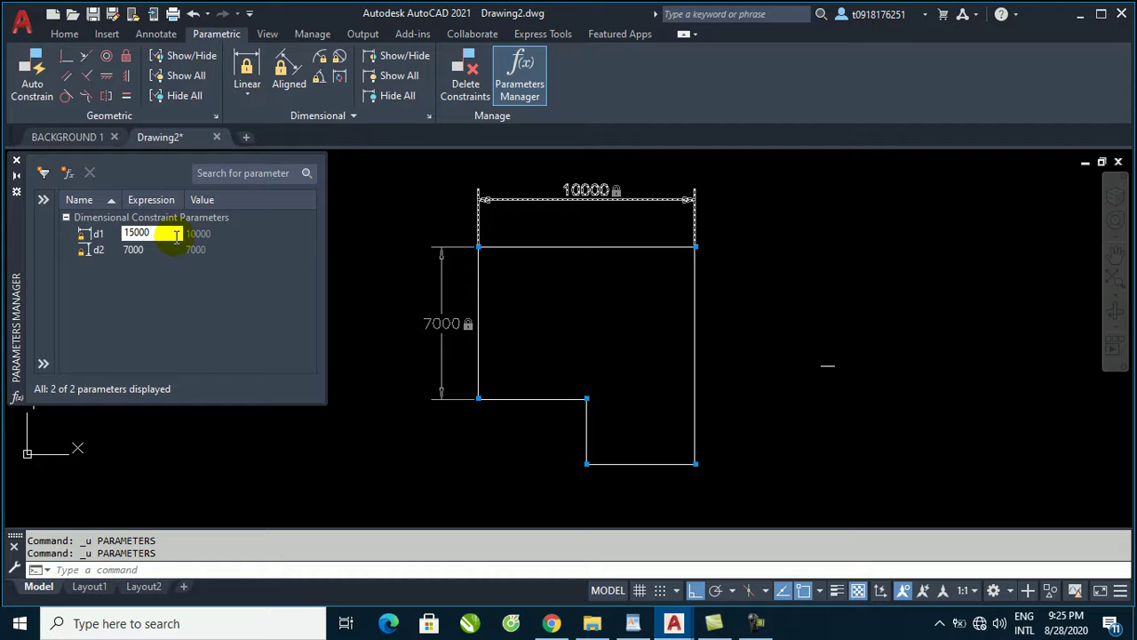
key(Return)
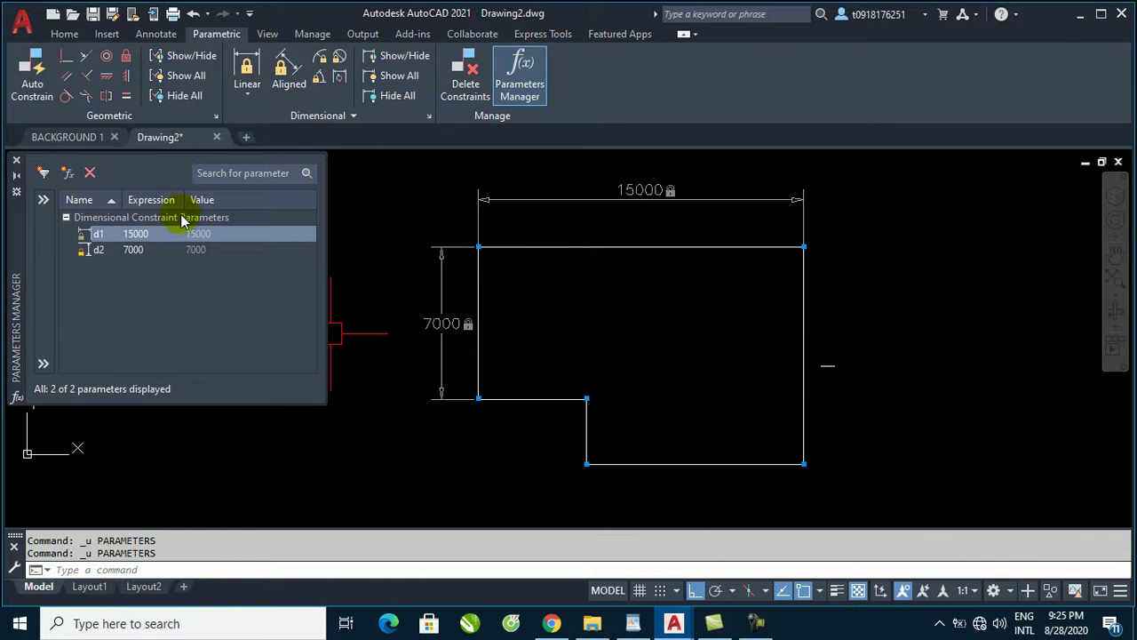
double_click(135, 252)
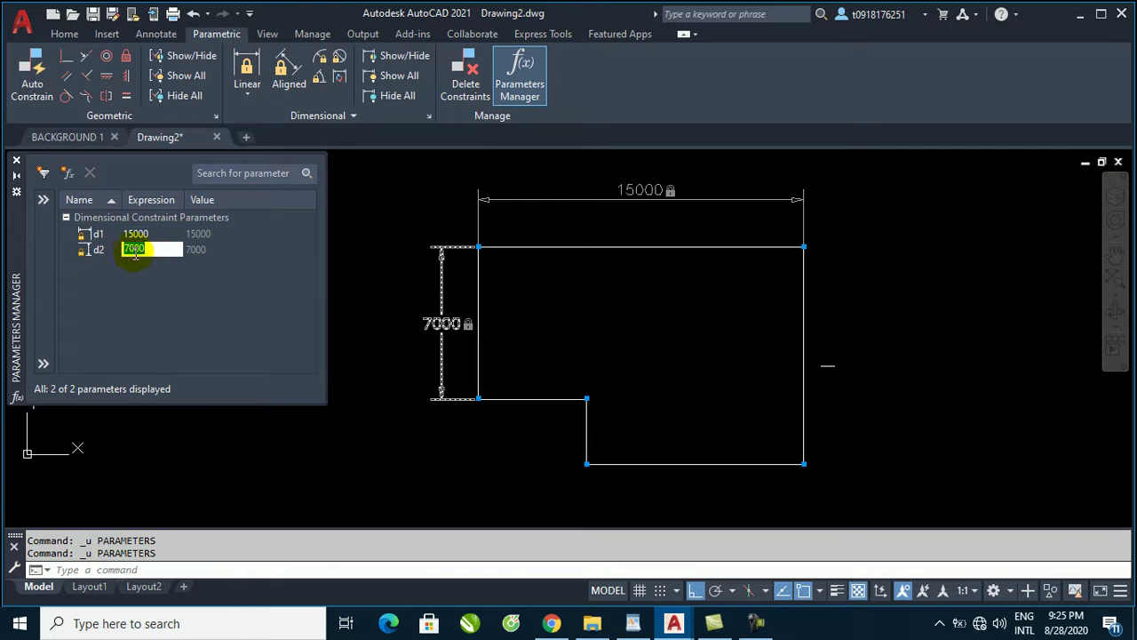
text(8000)
key(Return)
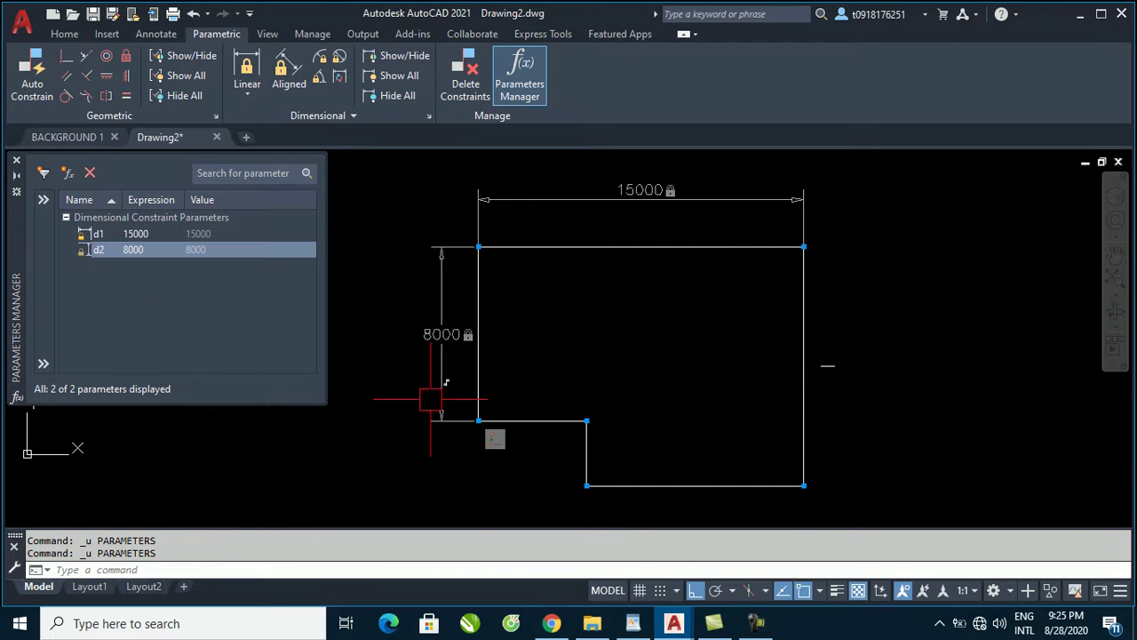
middle_drag(544, 313, 576, 300)
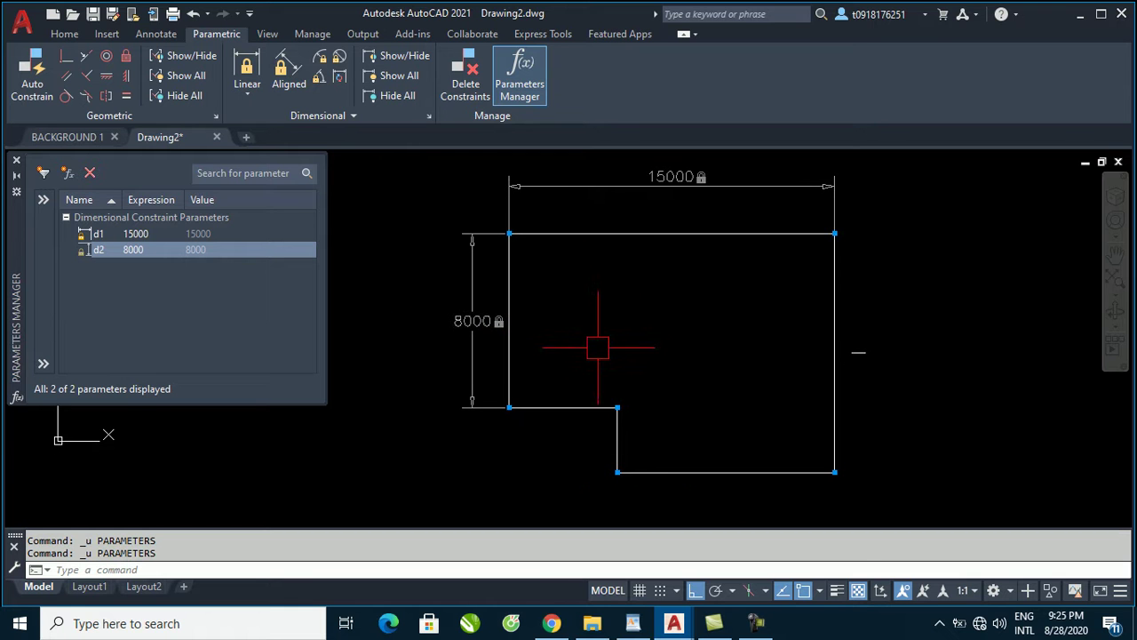
middle_drag(587, 337, 700, 337)
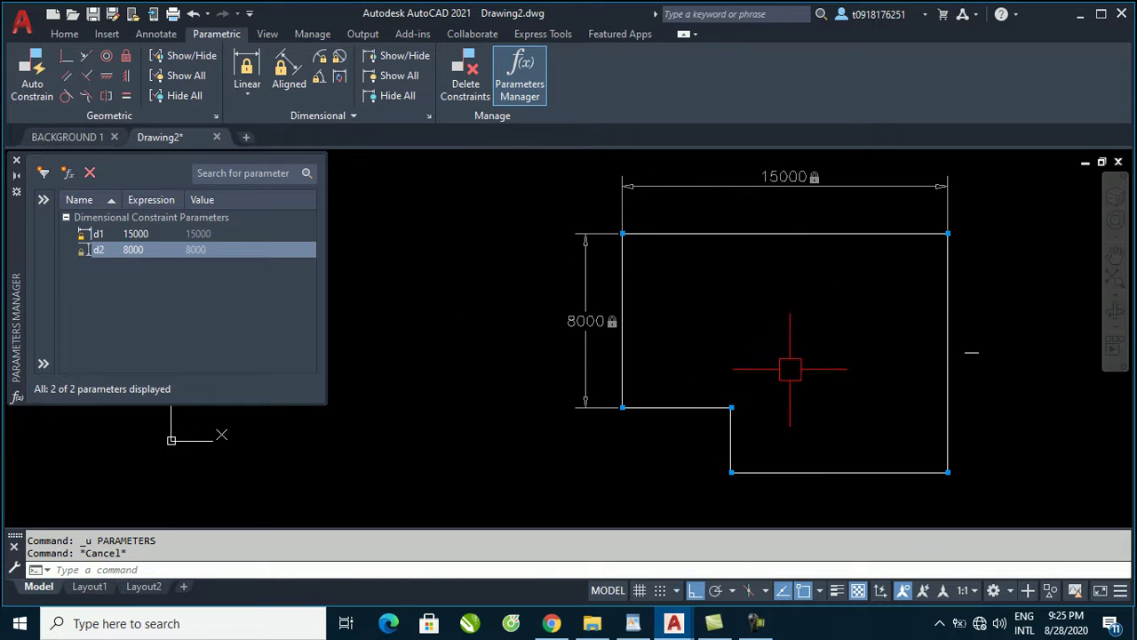
click(68, 77)
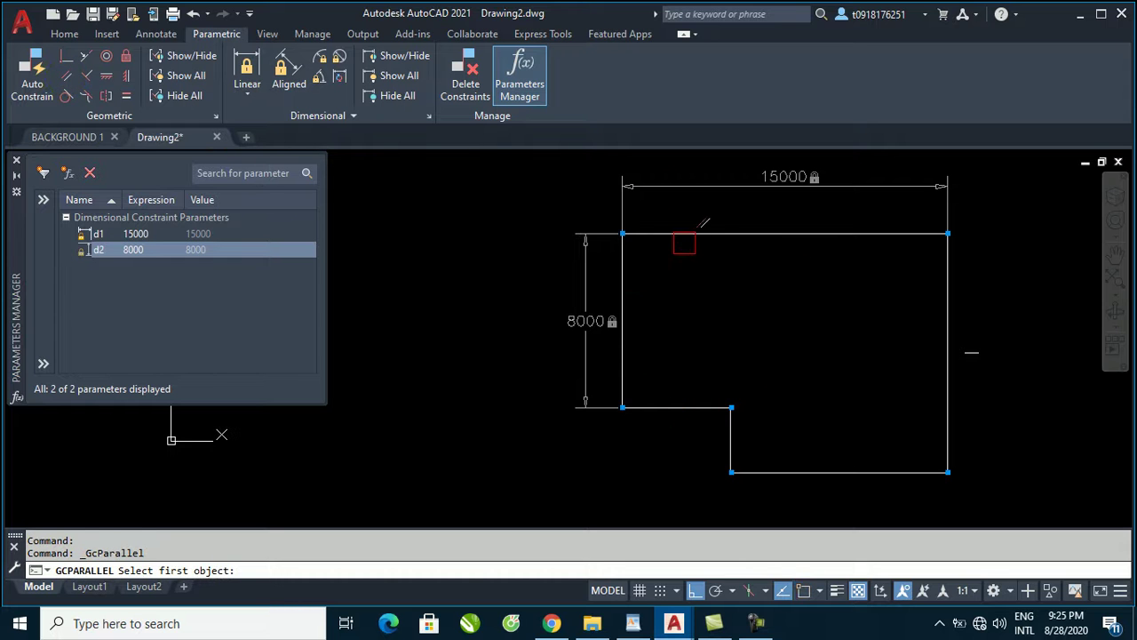
click(706, 235)
click(833, 473)
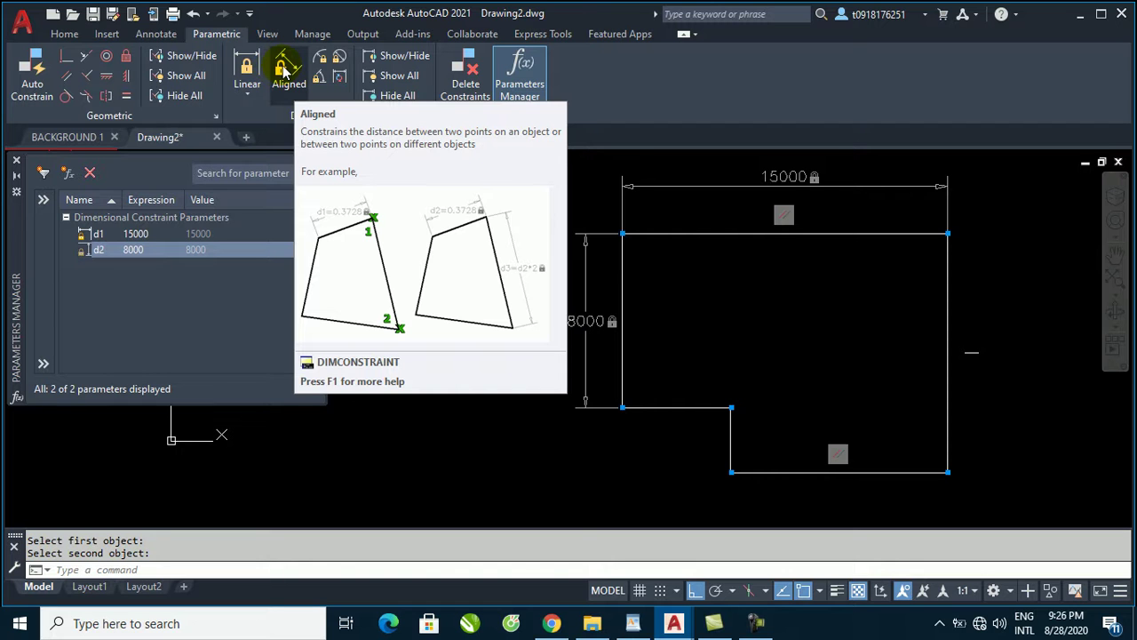
click(249, 92)
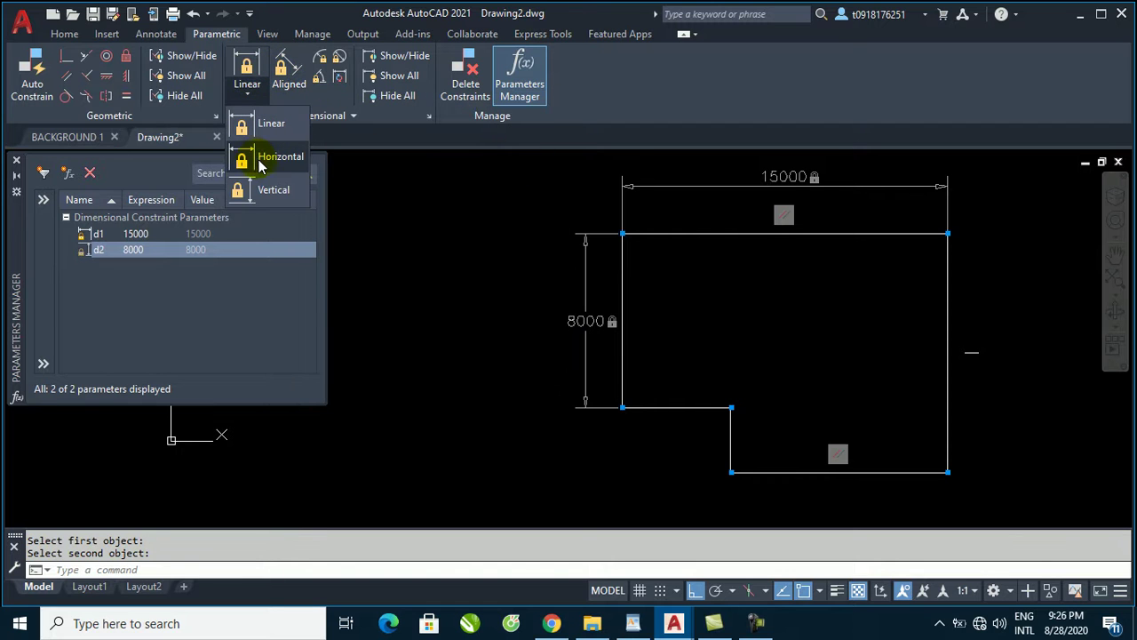
click(365, 341)
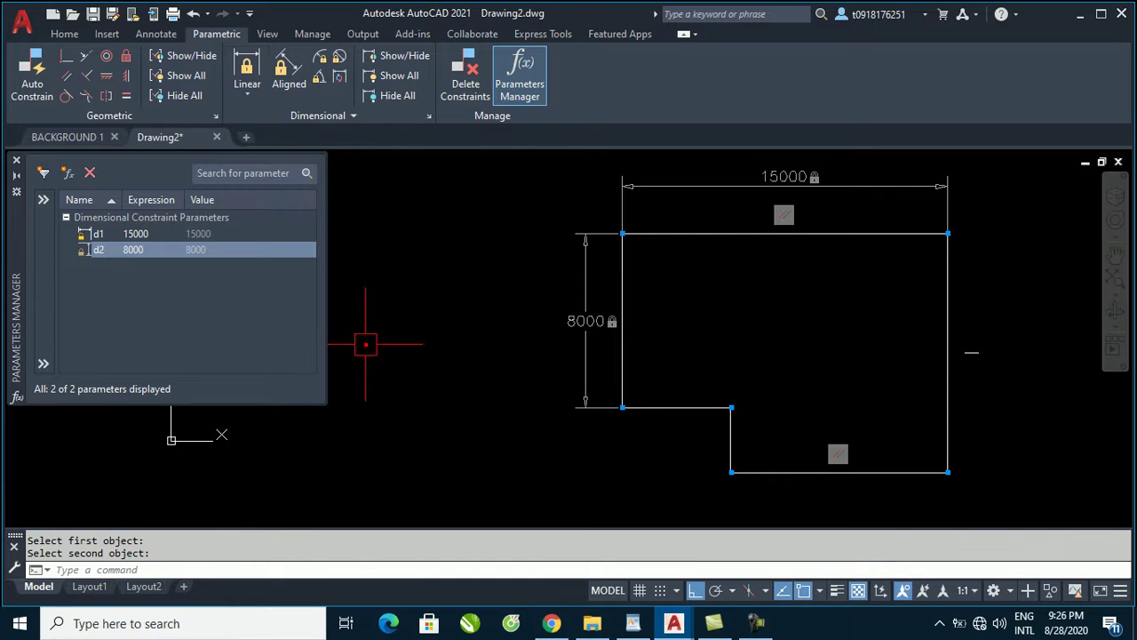
click(432, 250)
click(349, 156)
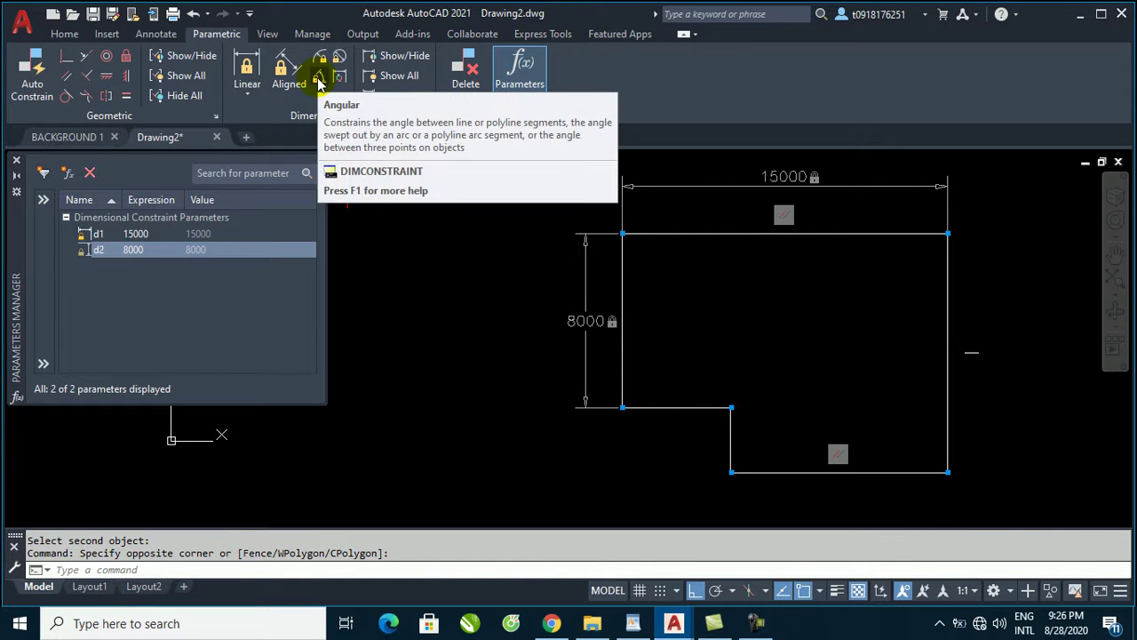
Add a 90° angular constraint named ang1 between the outline's top and right edges.
click(319, 82)
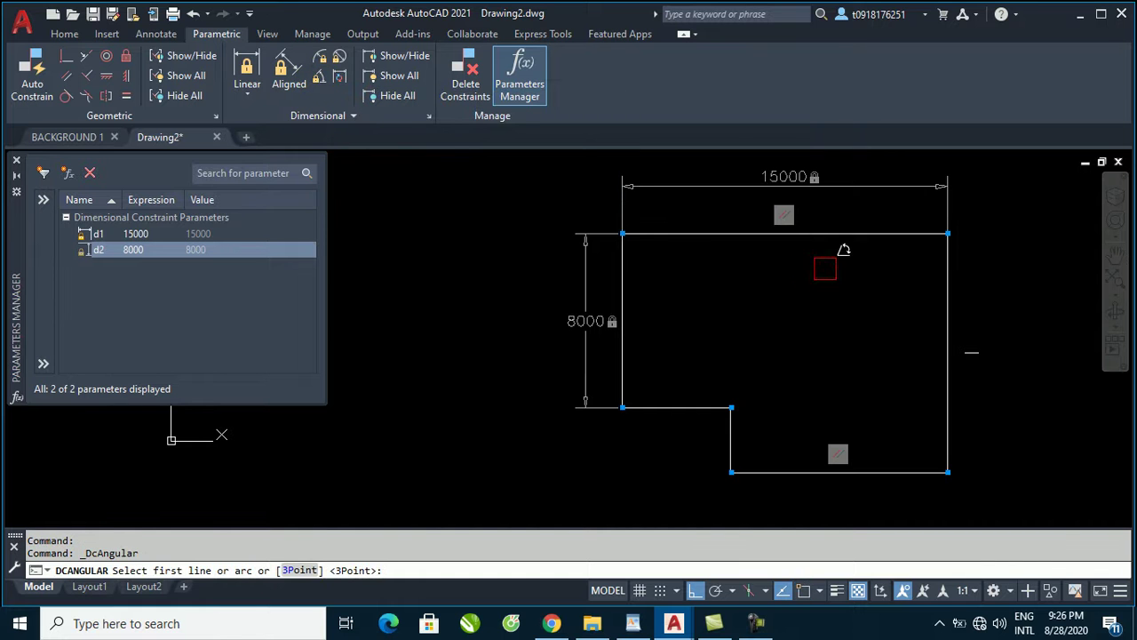
click(898, 236)
click(942, 268)
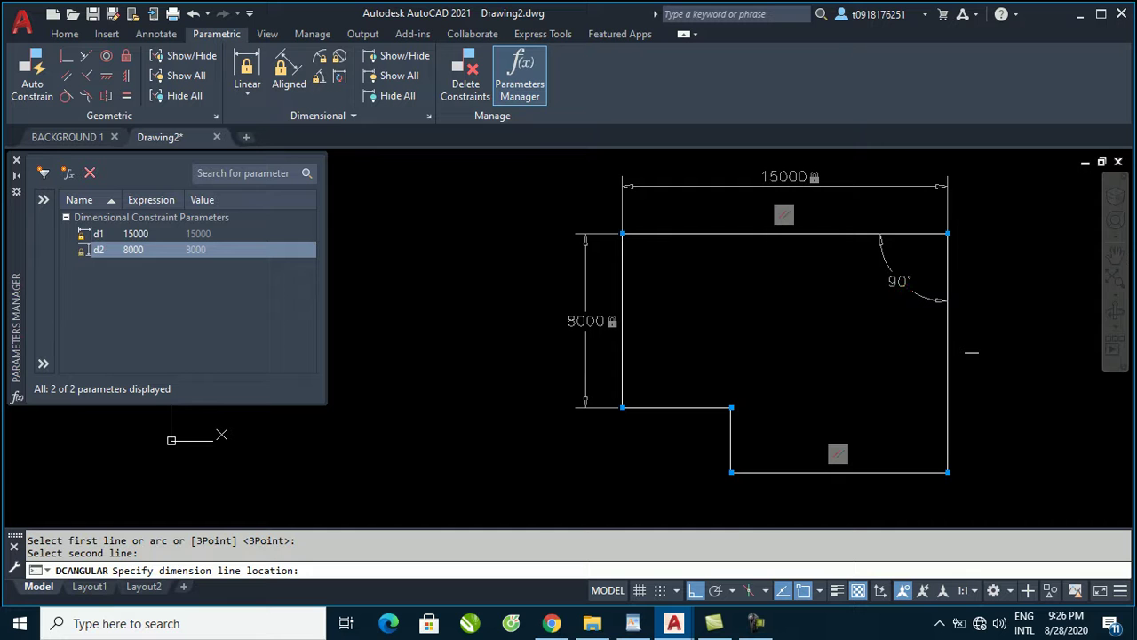
click(899, 281)
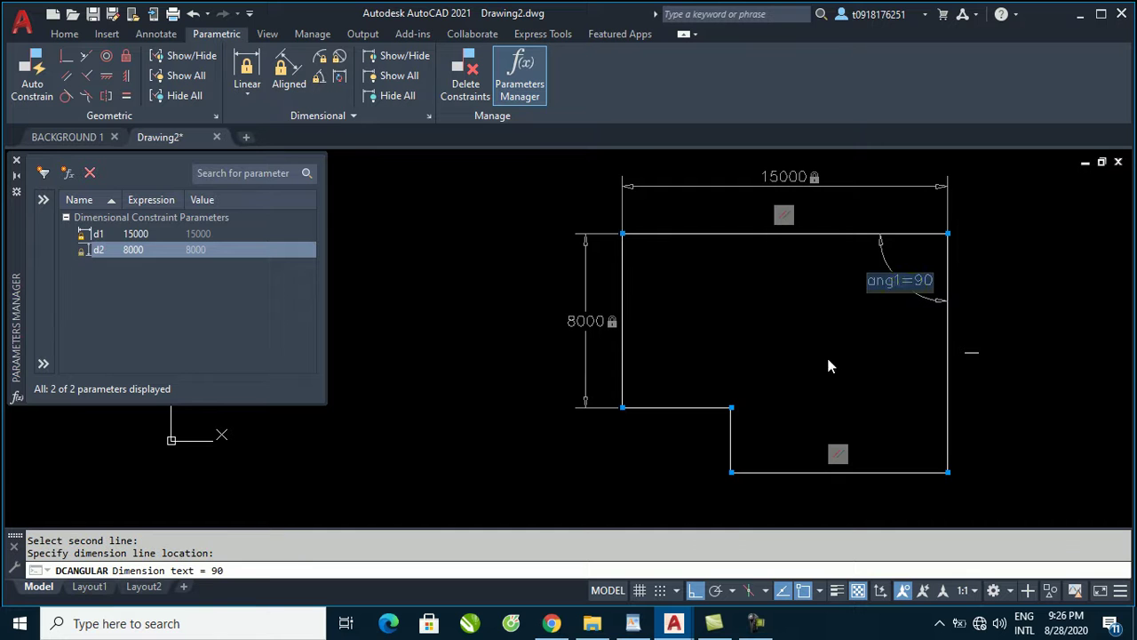
click(1056, 366)
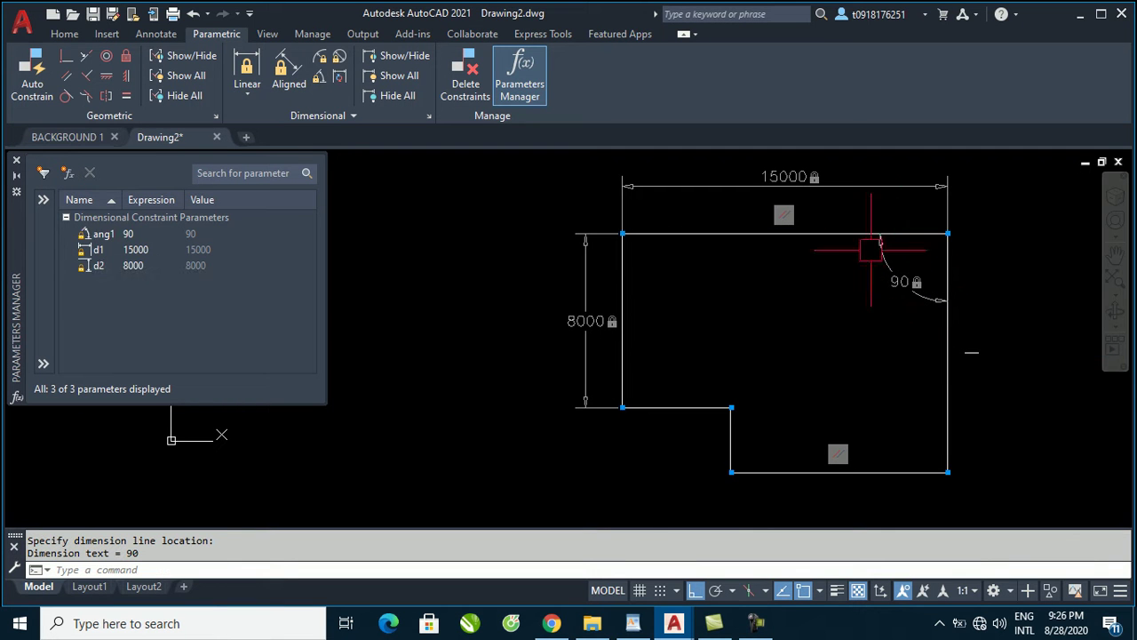
click(947, 327)
click(867, 237)
key(Escape)
key(Escape)
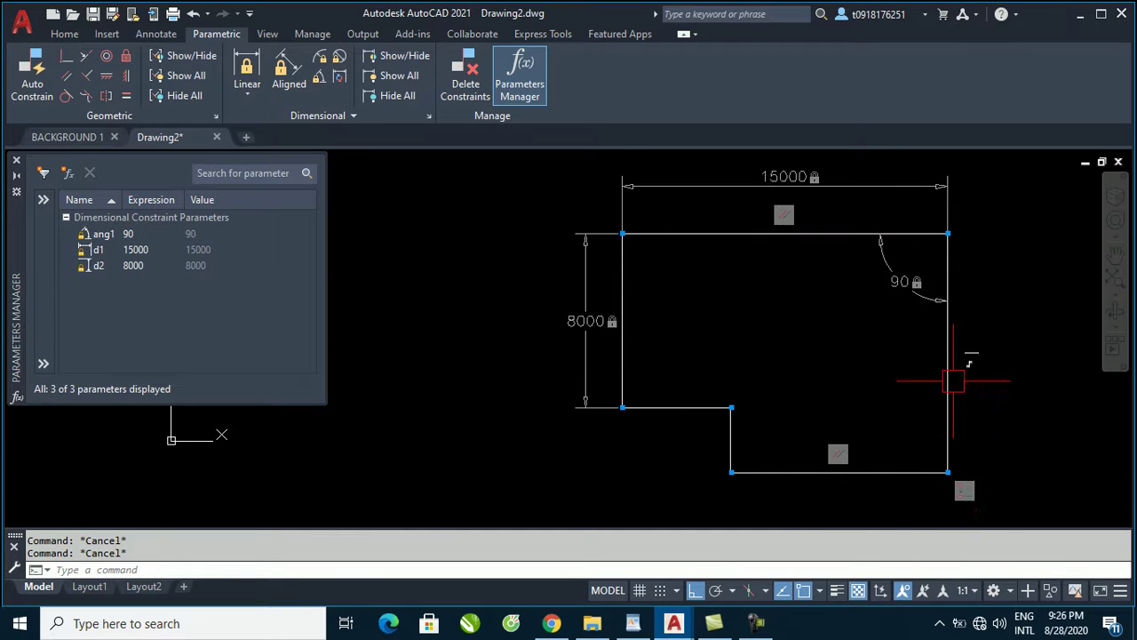
double_click(128, 233)
text(60)
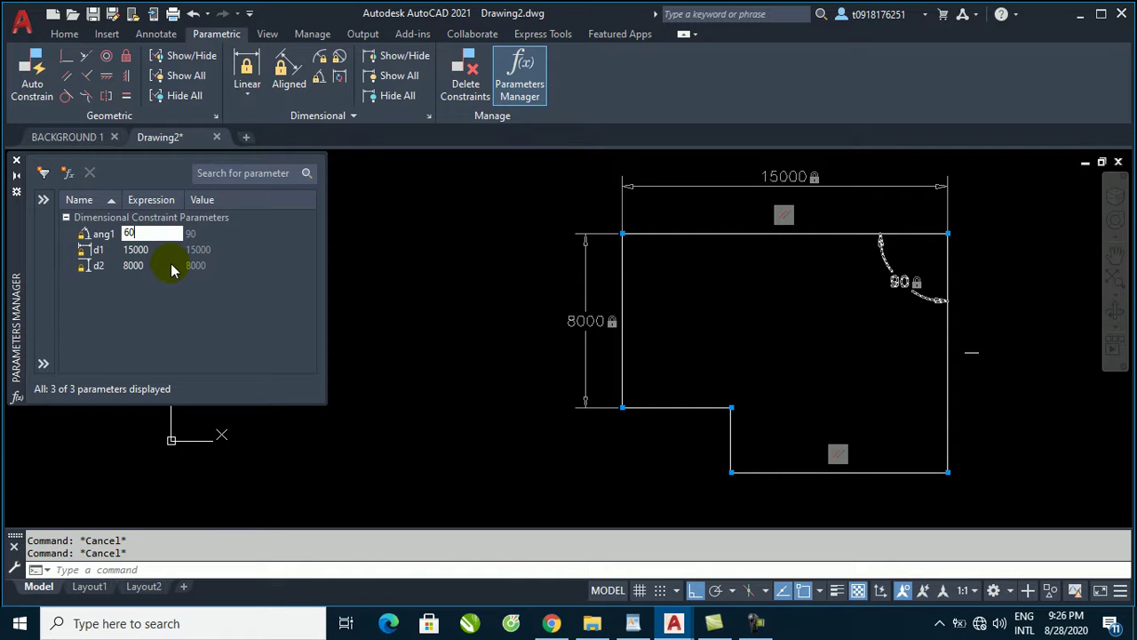
key(Return)
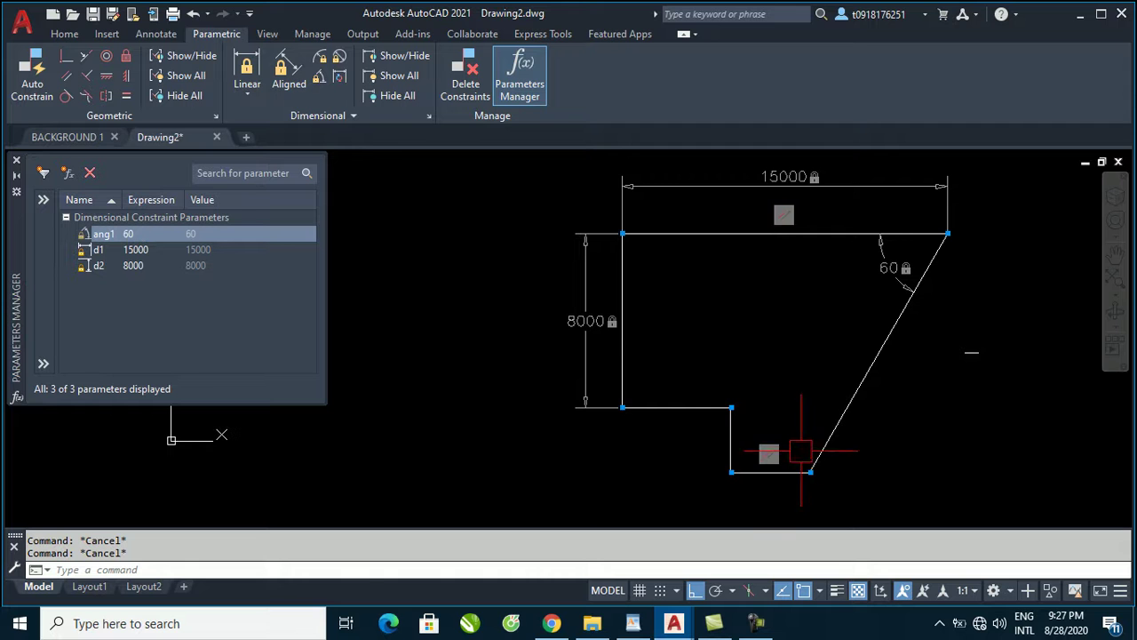
middle_drag(800, 453, 794, 414)
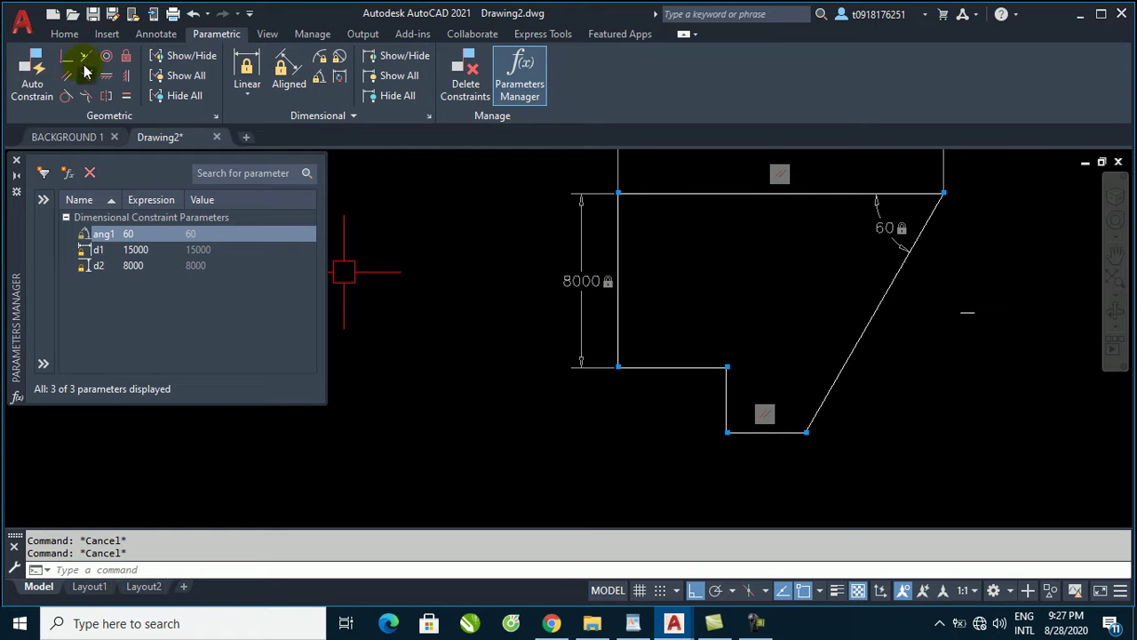
middle_drag(673, 339, 669, 380)
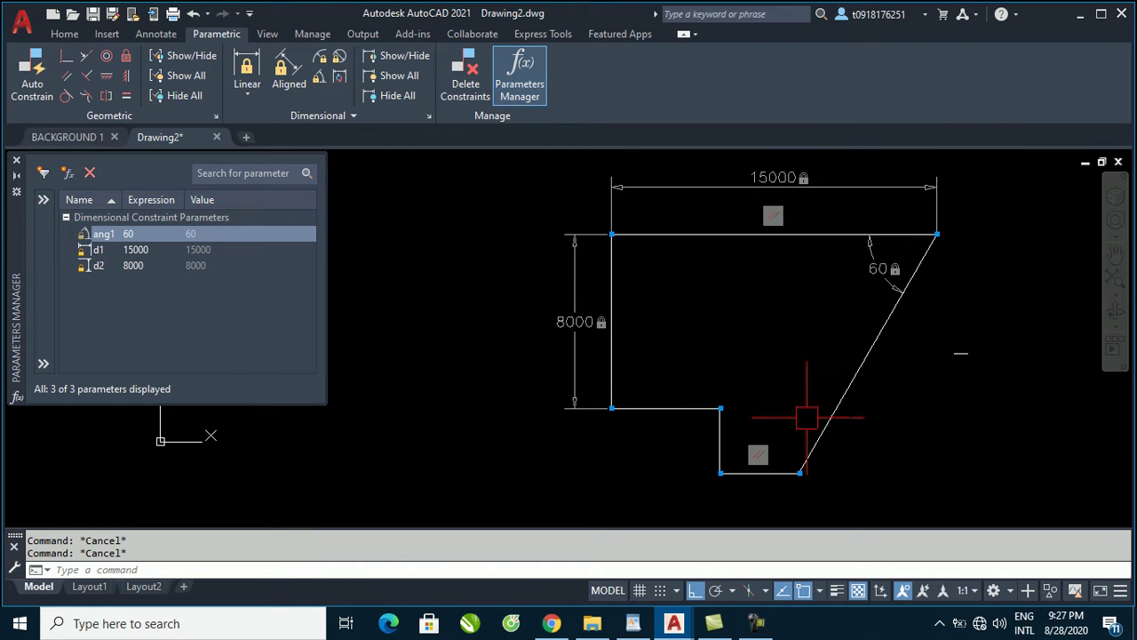
double_click(133, 233)
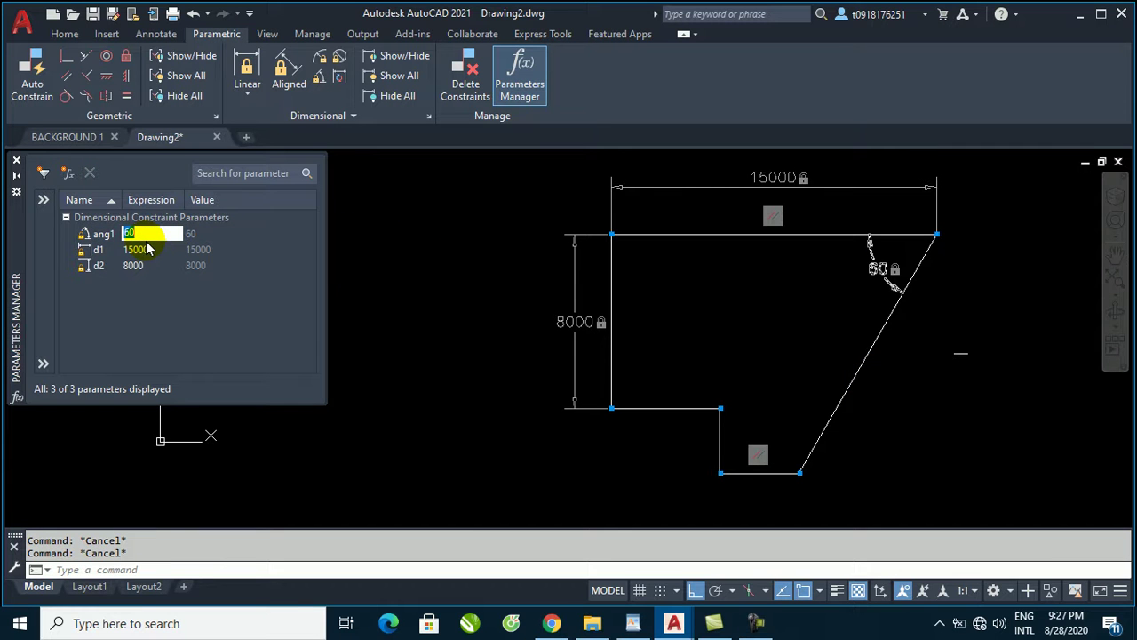
text(80)
key(Return)
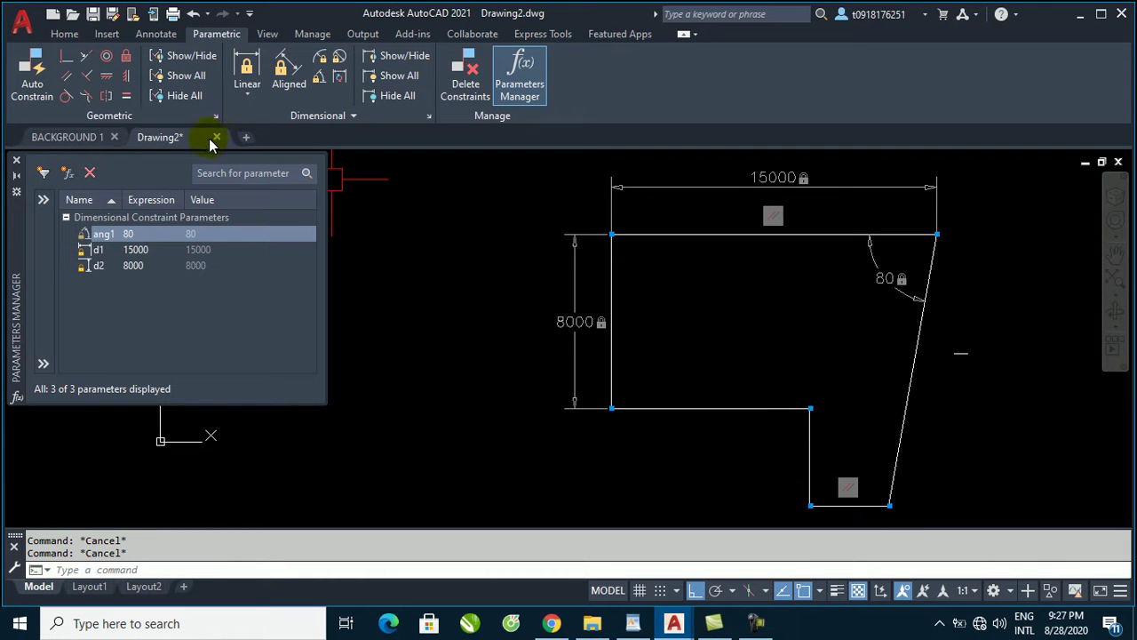
middle_drag(406, 236, 427, 231)
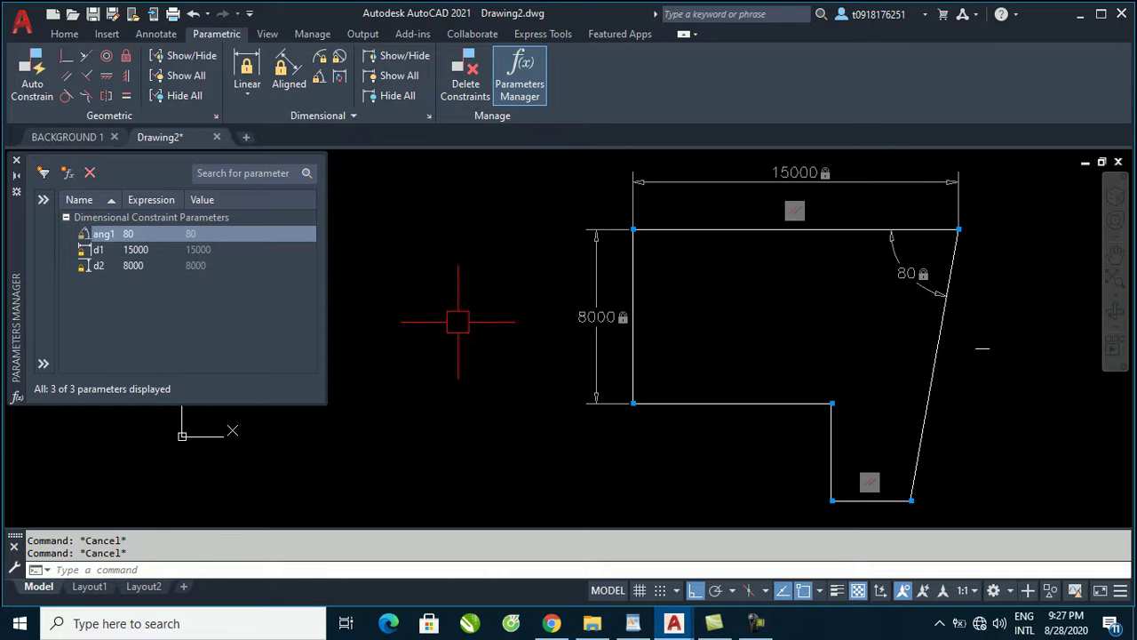
key(ctrl+z)
key(ctrl+z)
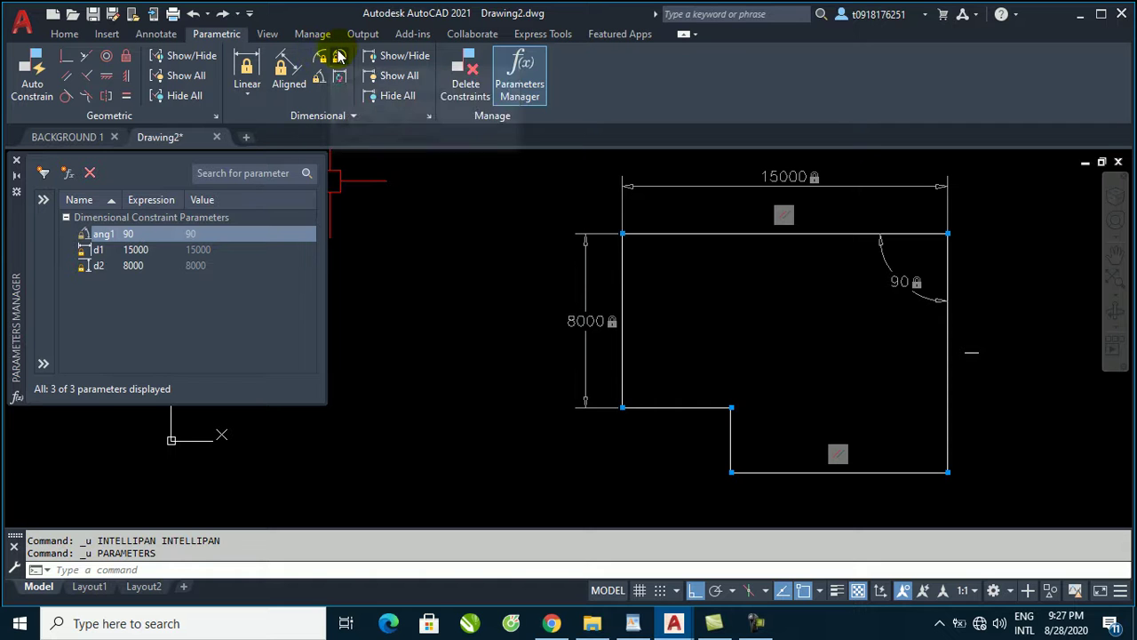
Draw a small circle near the top-left corner inside the outline.
text(c)
key(Return)
click(676, 268)
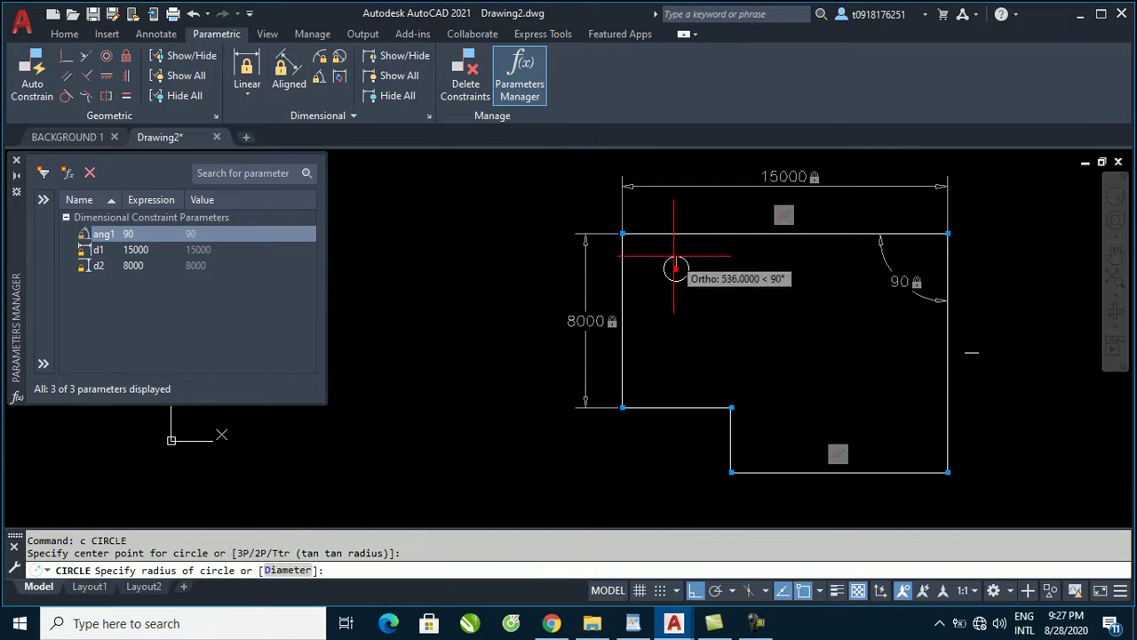
click(687, 258)
Copy the circle to the top-right area of the outline.
text(co)
key(Return)
click(692, 268)
key(Return)
click(688, 309)
click(853, 306)
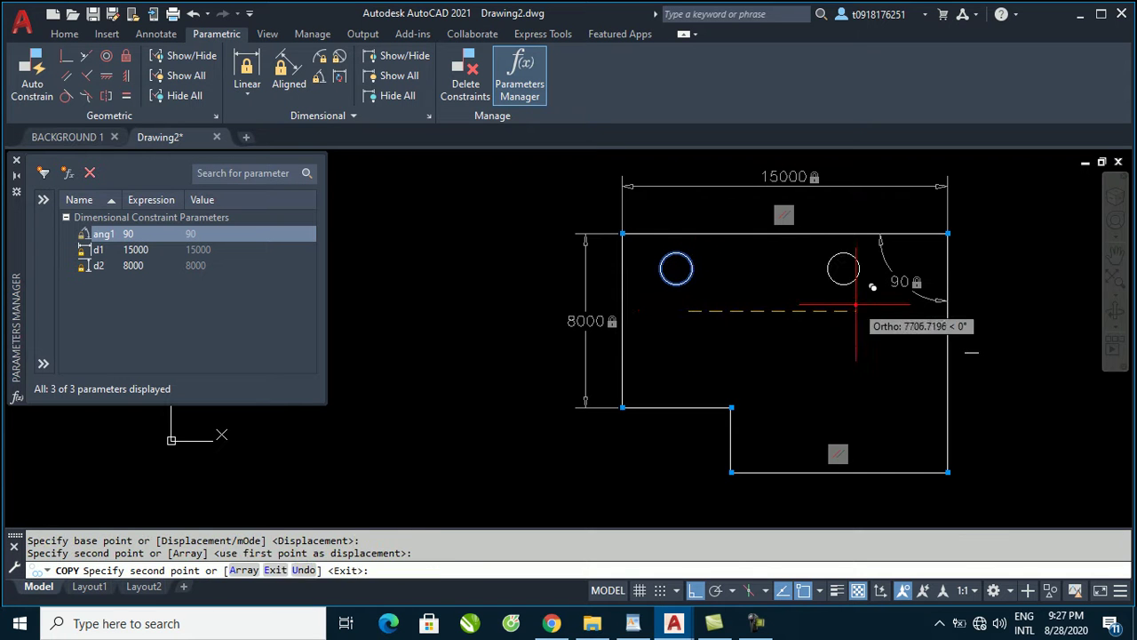
key(Escape)
Copy the top-right circle down into the outline's lower leg.
click(851, 302)
click(691, 264)
text(c)
key(Escape)
click(838, 272)
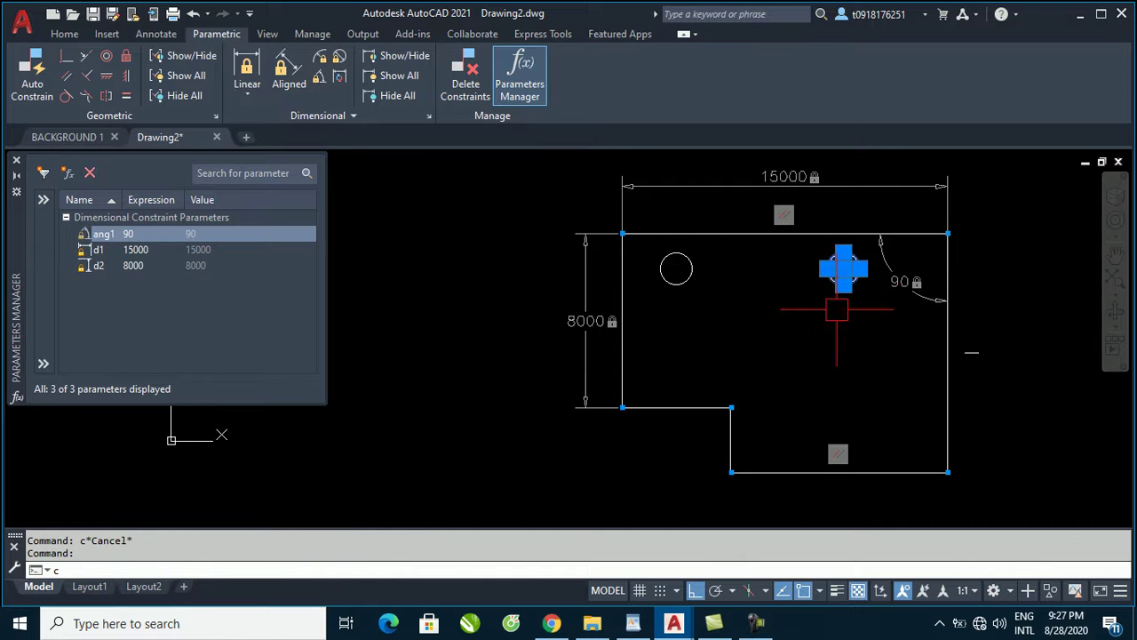
text(co)
key(Return)
click(843, 268)
click(861, 414)
key(Escape)
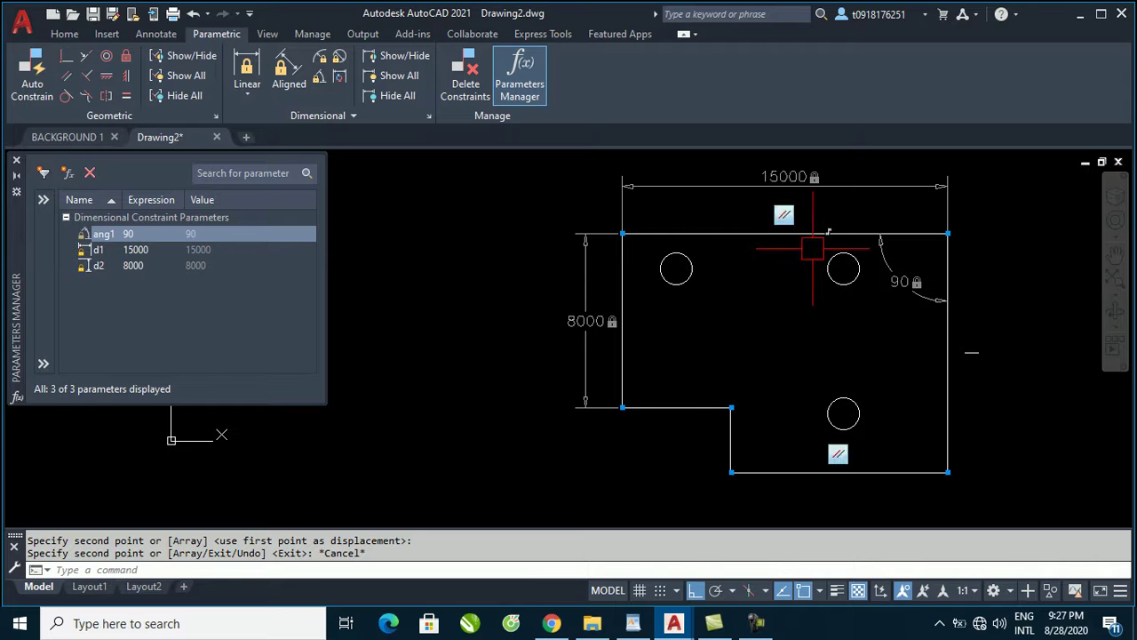
Apply Equal constraints: top-left circle to top-right, then top-right to the lower circle.
click(126, 97)
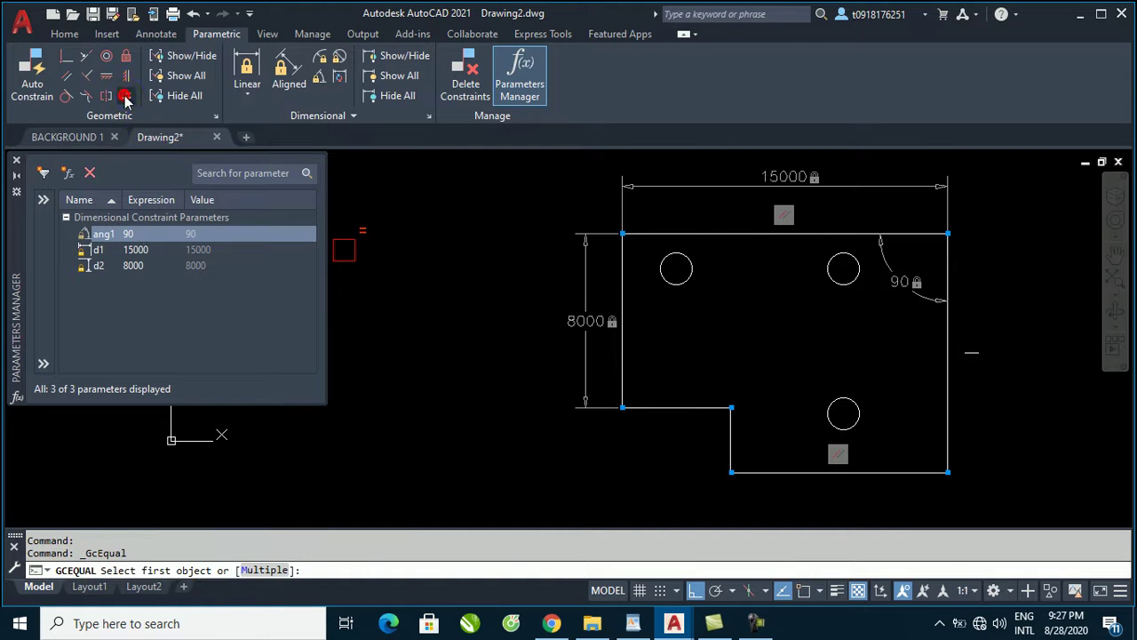
click(684, 285)
click(826, 280)
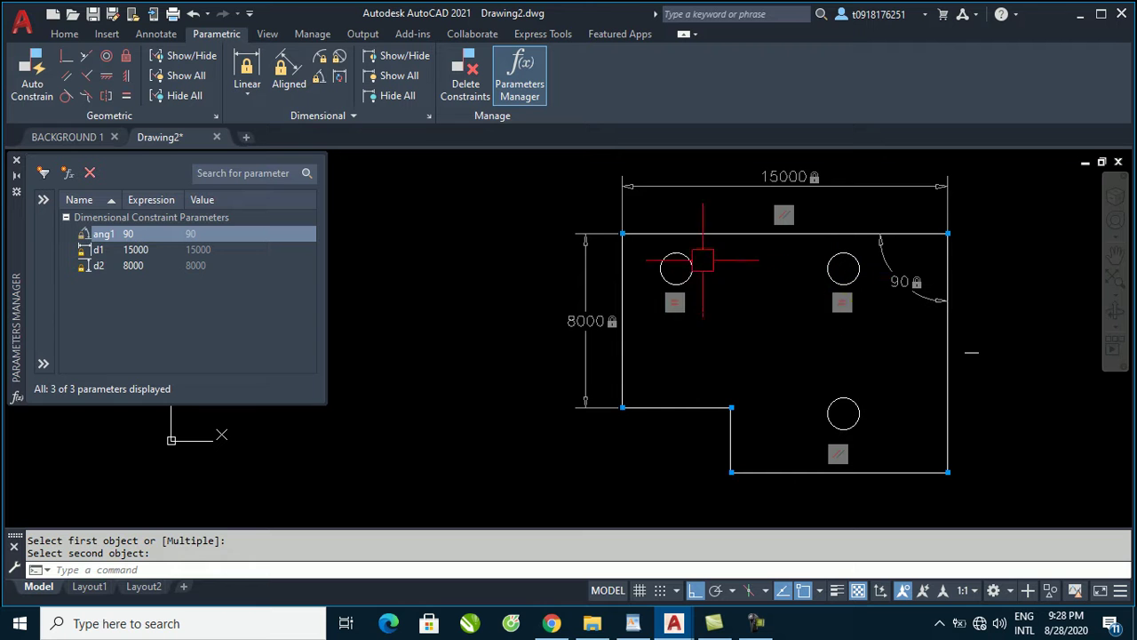
click(126, 98)
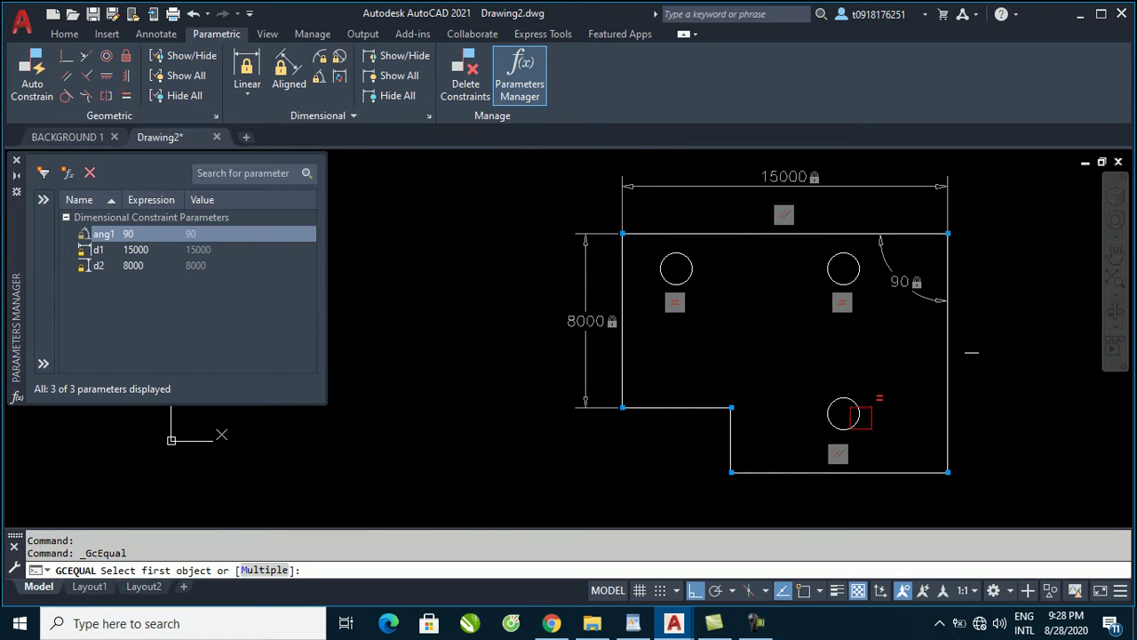
click(832, 275)
click(844, 397)
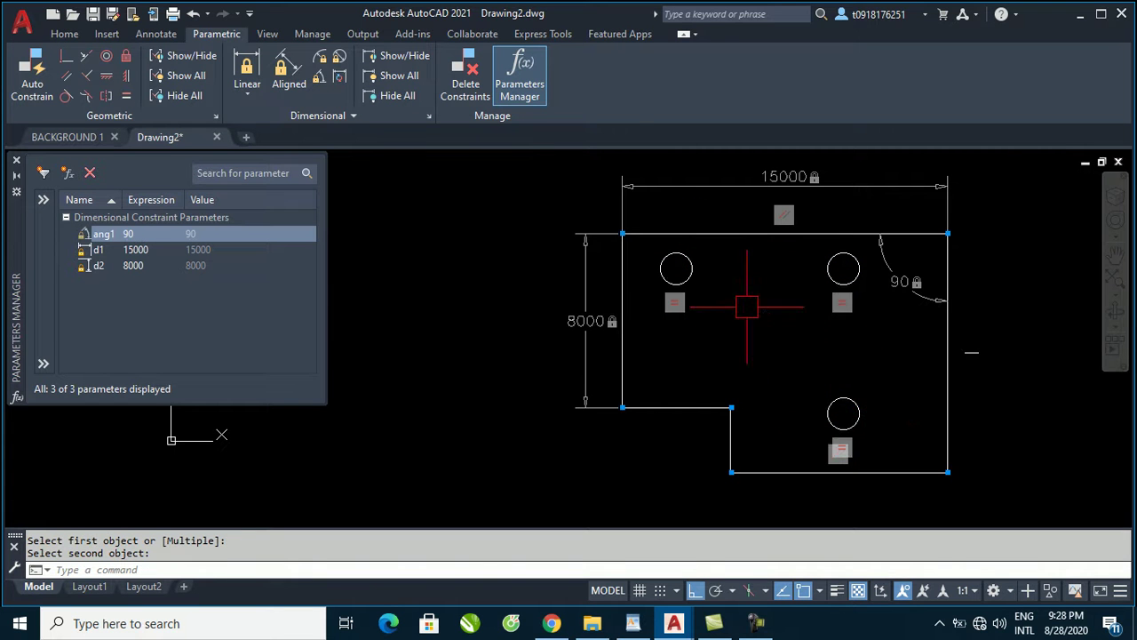
click(693, 267)
Add radius constraint rad1 = 727.4285 to the lower circle.
scroll(702, 268, up, 2)
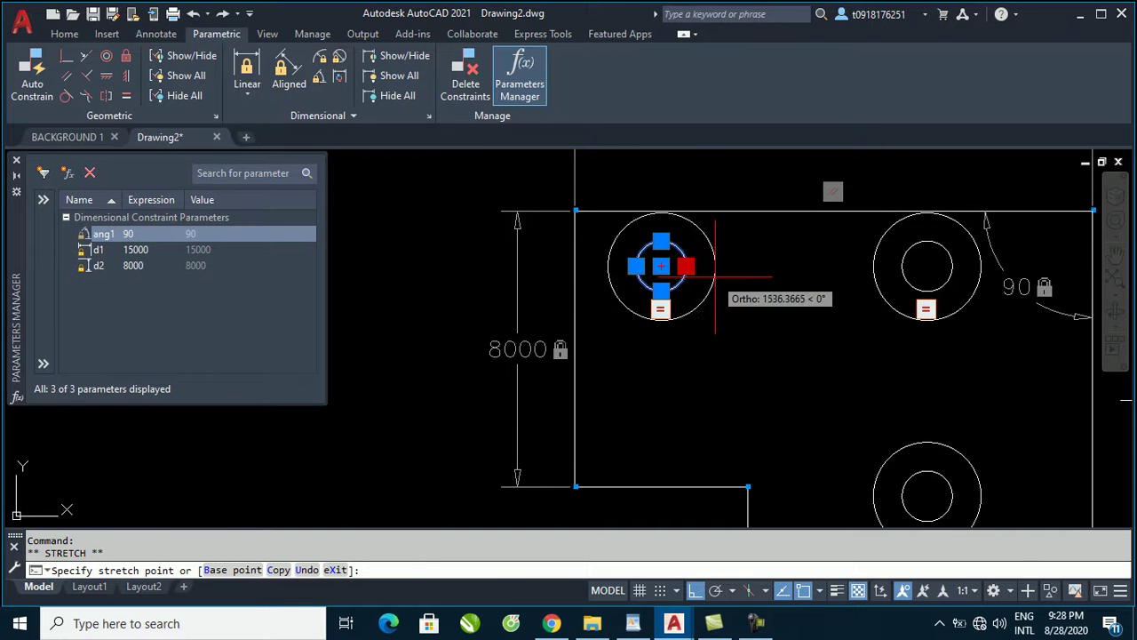
scroll(700, 266, down, 2)
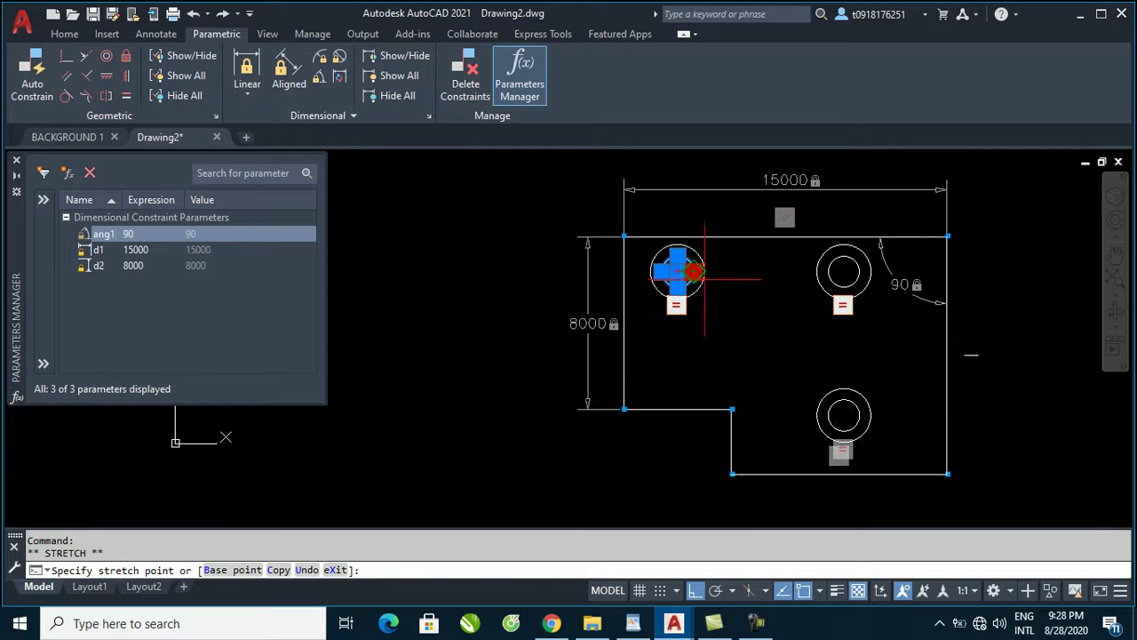
key(Escape)
key(Escape)
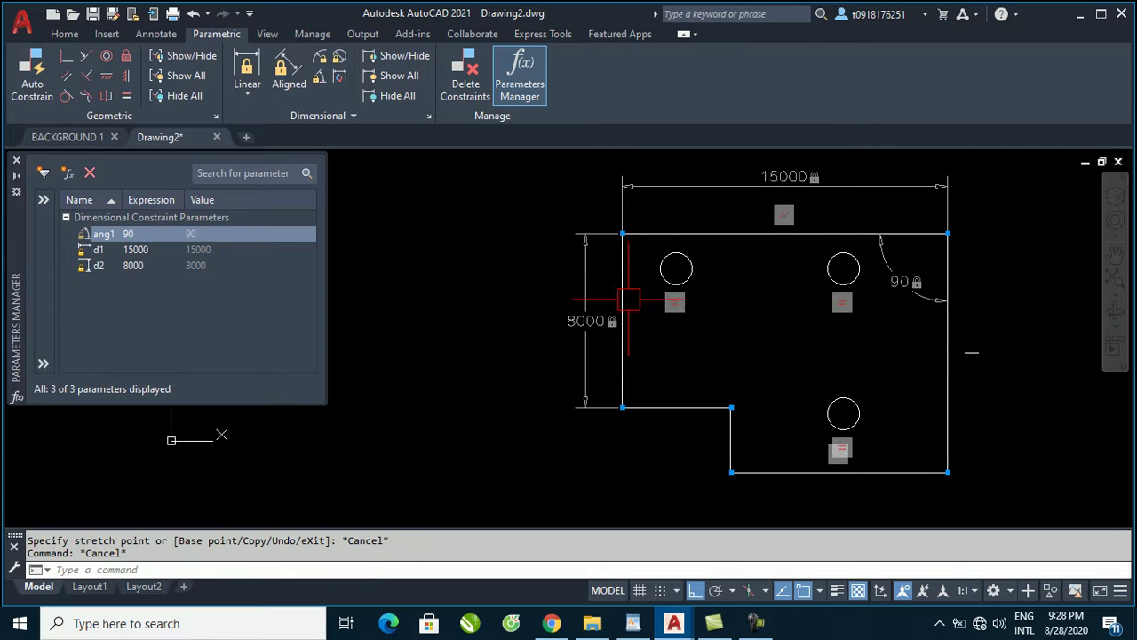
click(320, 62)
scroll(702, 240, up, 4)
scroll(684, 236, down, 2)
scroll(667, 230, down, 2)
scroll(813, 373, up, 2)
scroll(799, 387, up, 3)
click(780, 380)
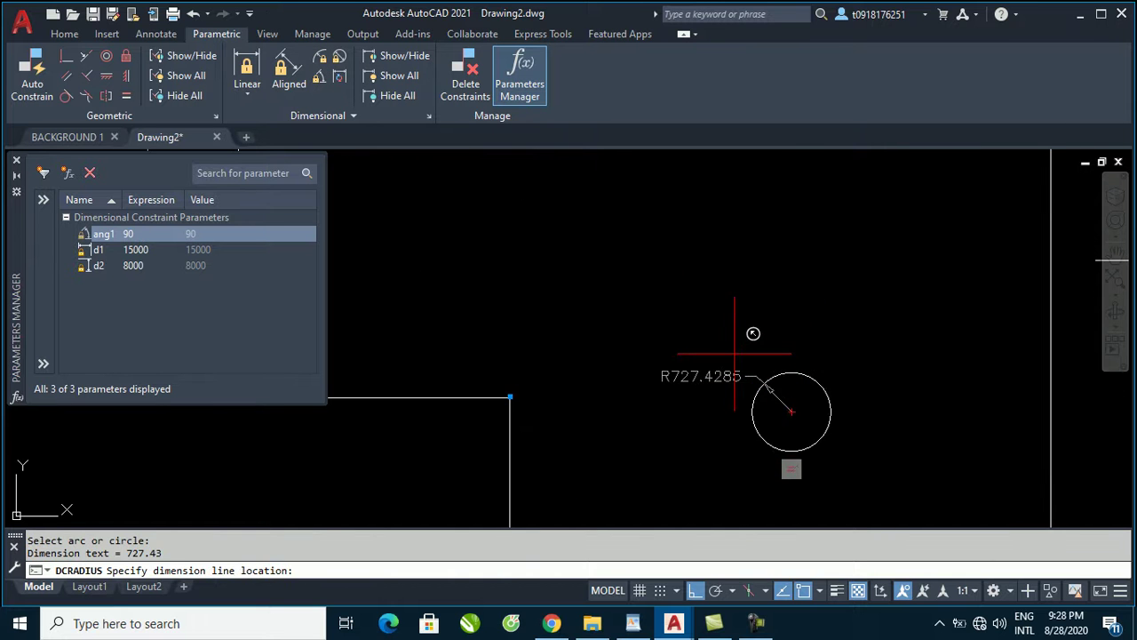
click(702, 380)
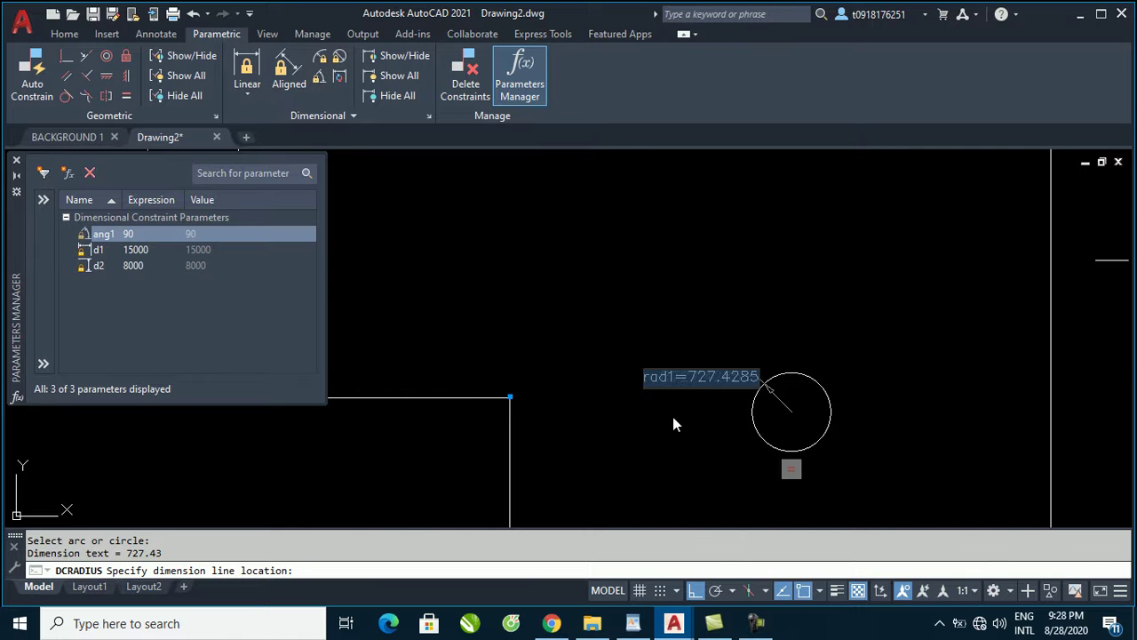
key(Return)
scroll(865, 297, down, 3)
scroll(864, 297, down, 1)
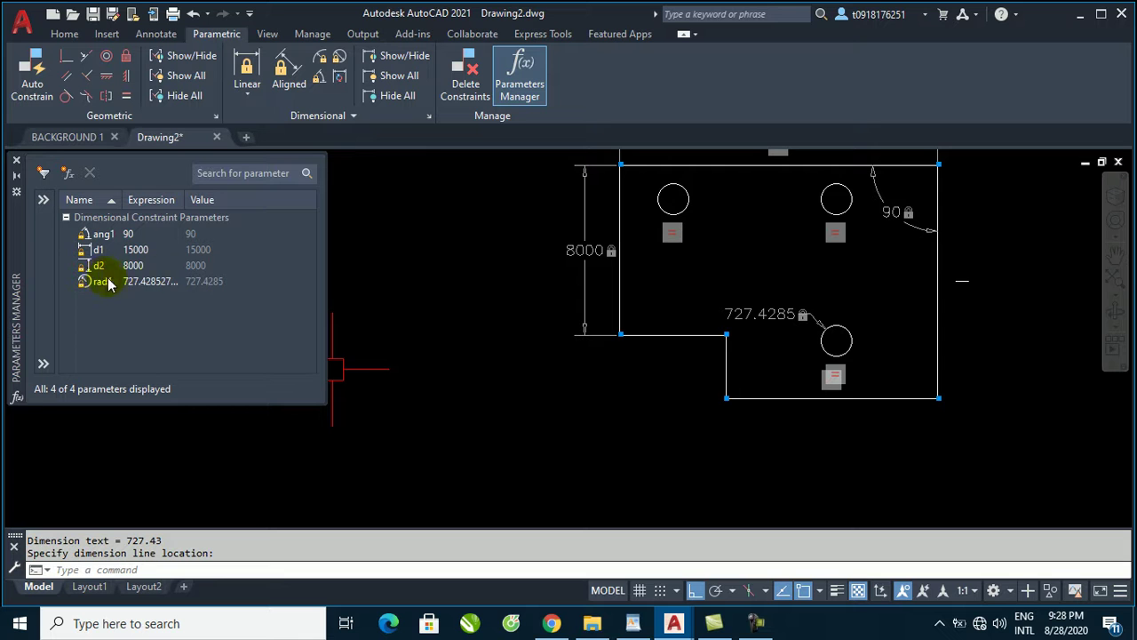
Change rad1's expression to 400 in the Parameters Manager, shrinking all three circles.
double_click(147, 281)
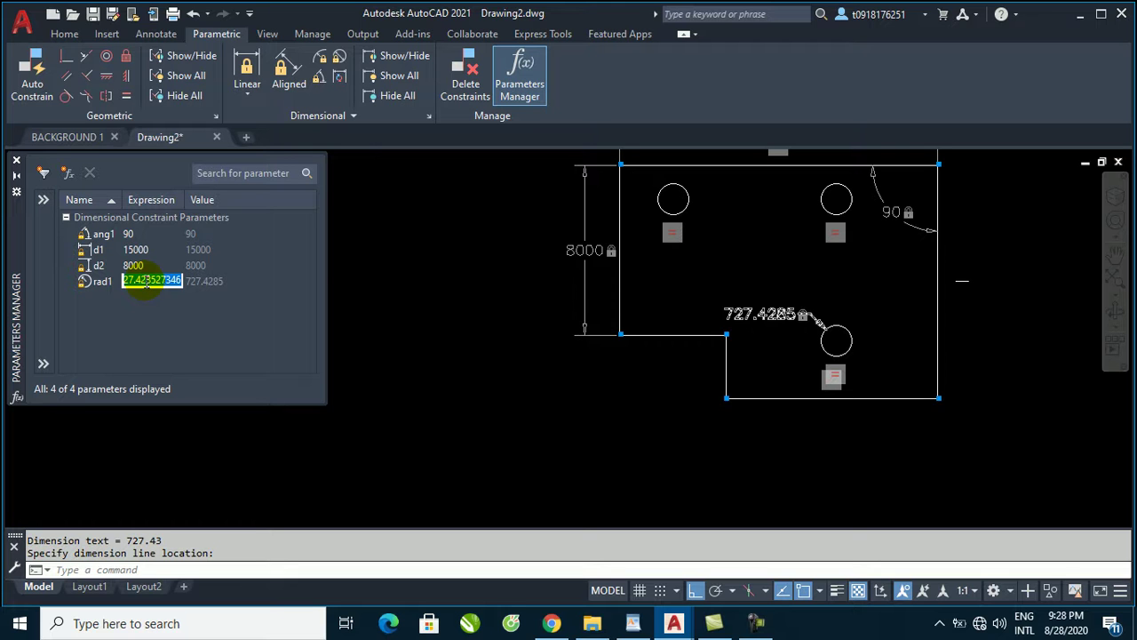
text(5)
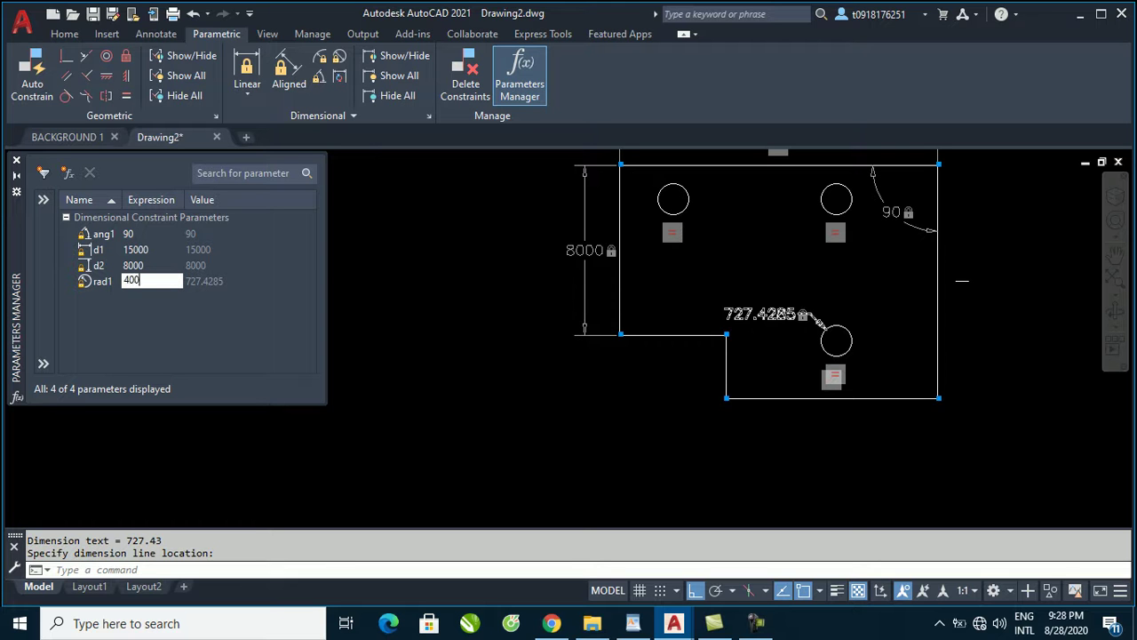
key(Return)
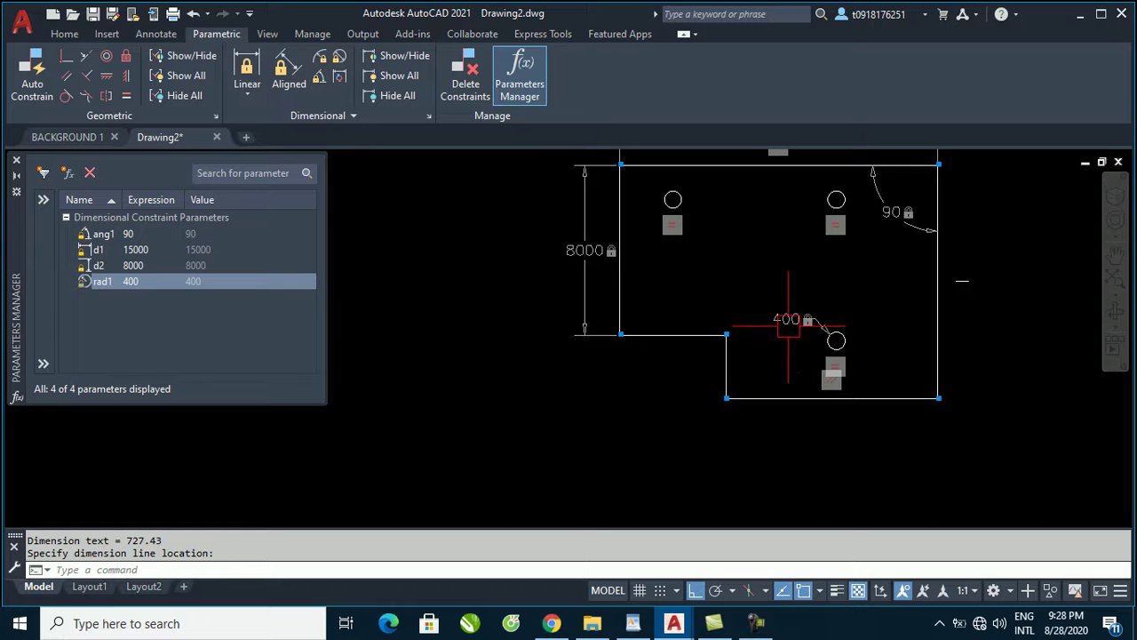
middle_drag(839, 367, 745, 447)
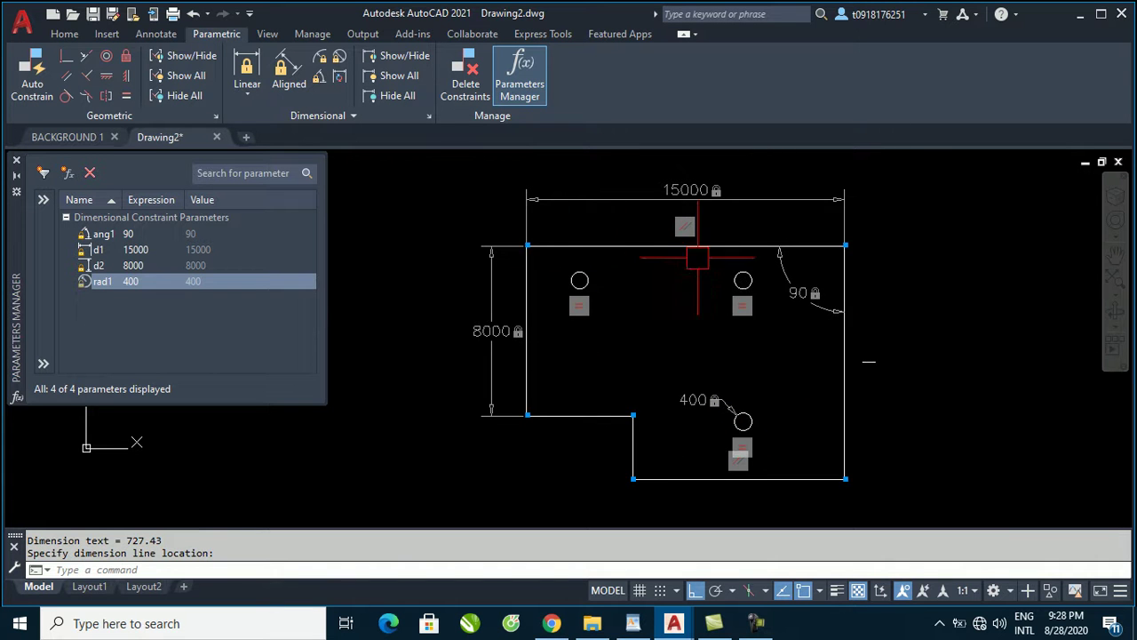
scroll(743, 421, up, 3)
scroll(729, 414, down, 3)
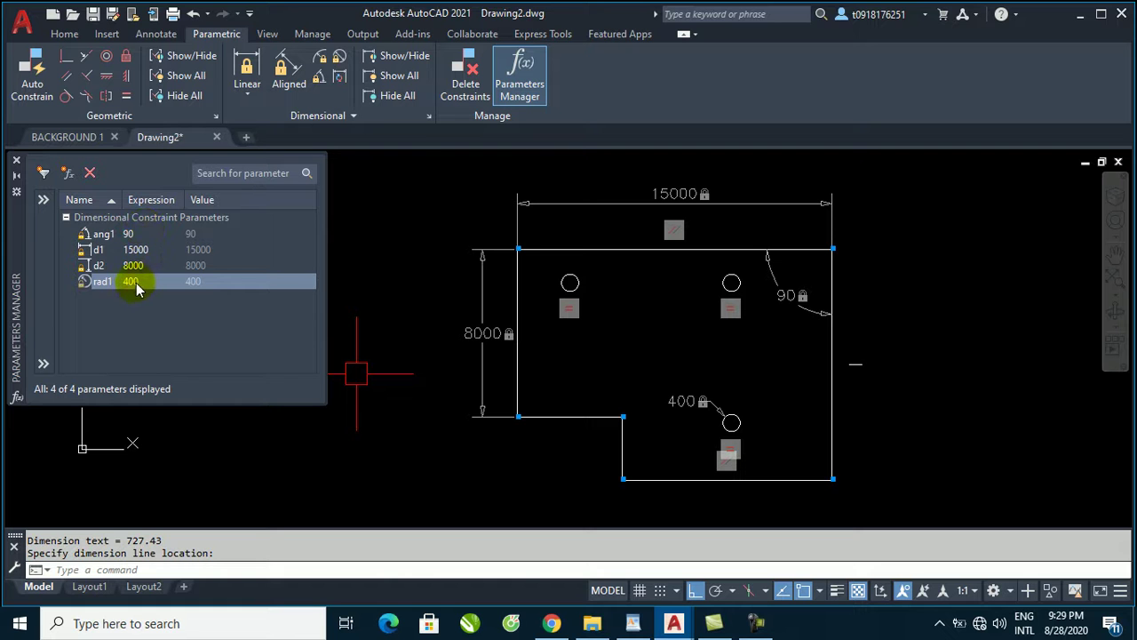
Set d1's expression to 5*20000 and view the stretched outline.
double_click(138, 250)
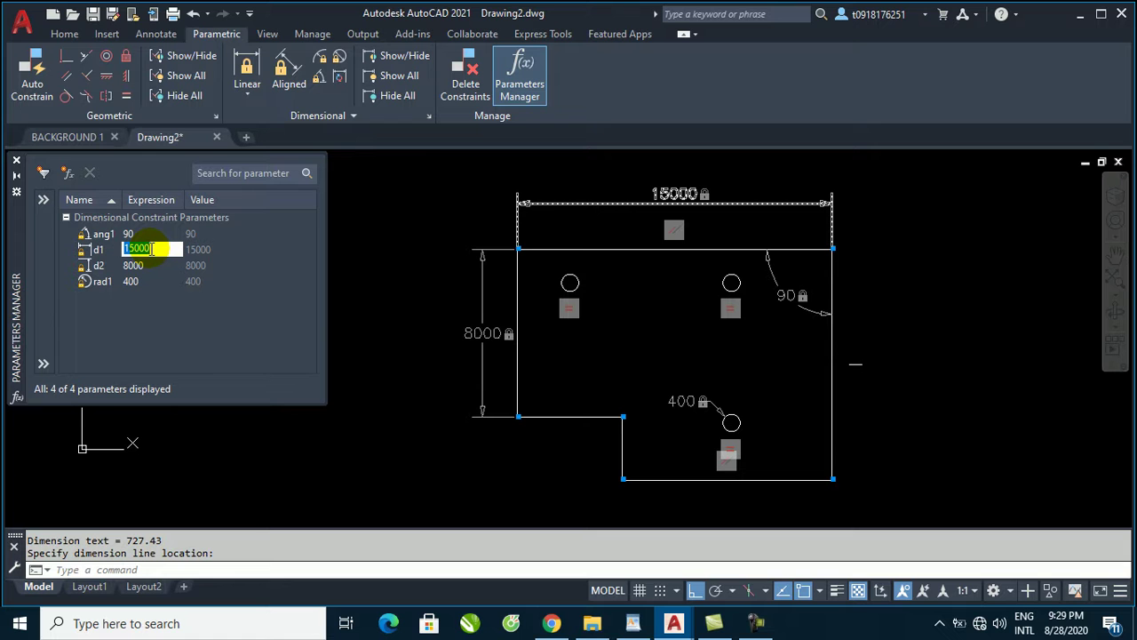
text(5)
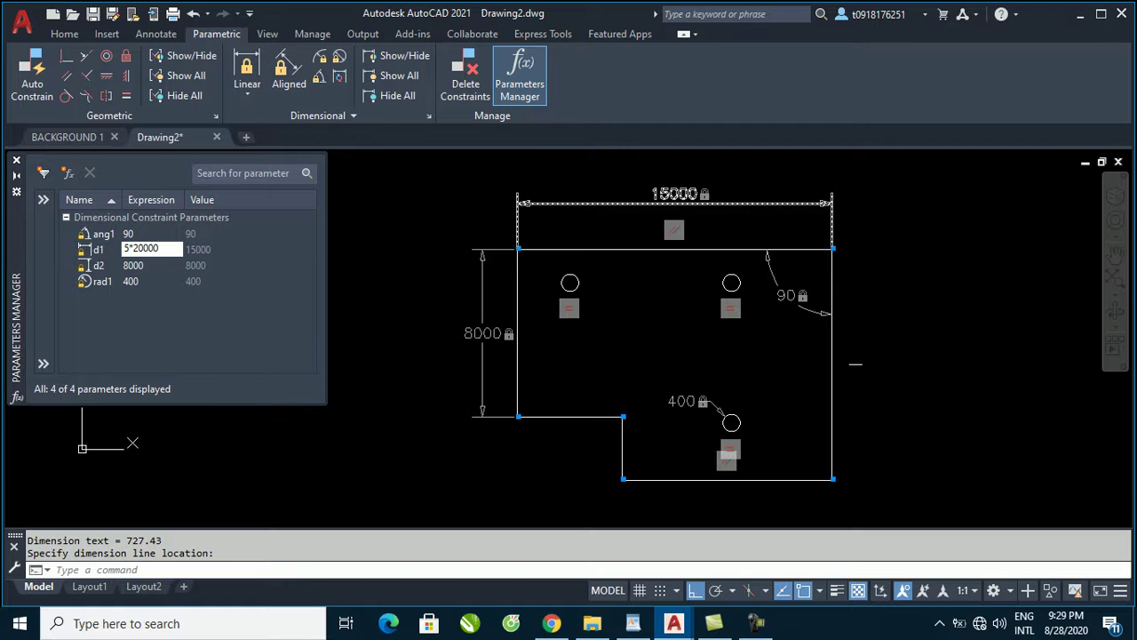
click(153, 255)
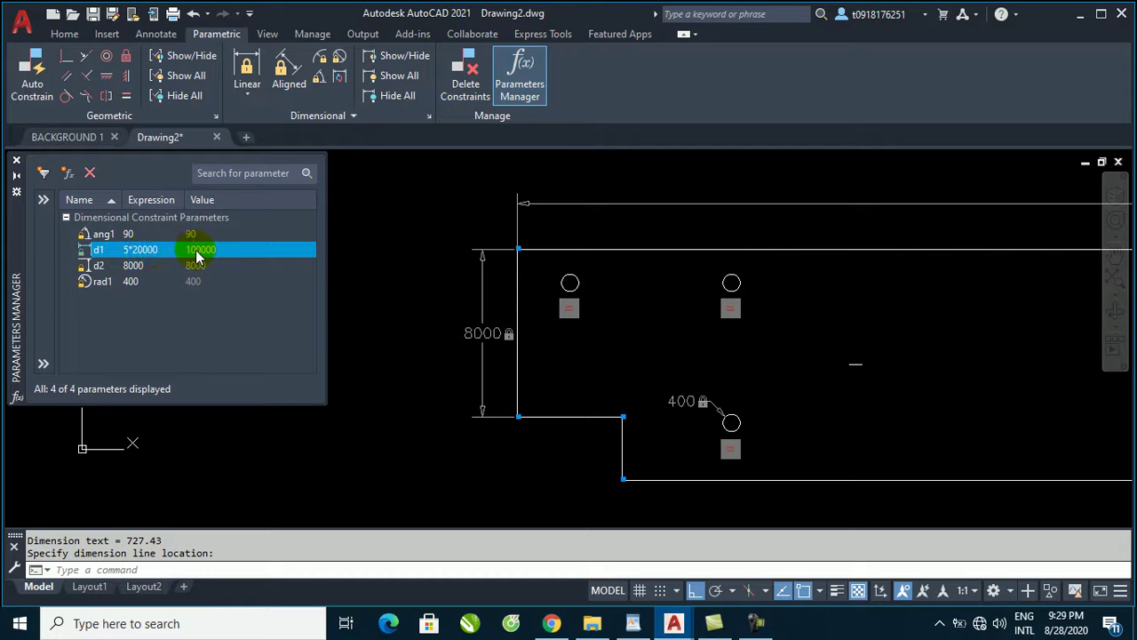
scroll(913, 285, down, 3)
middle_drag(913, 284, 742, 296)
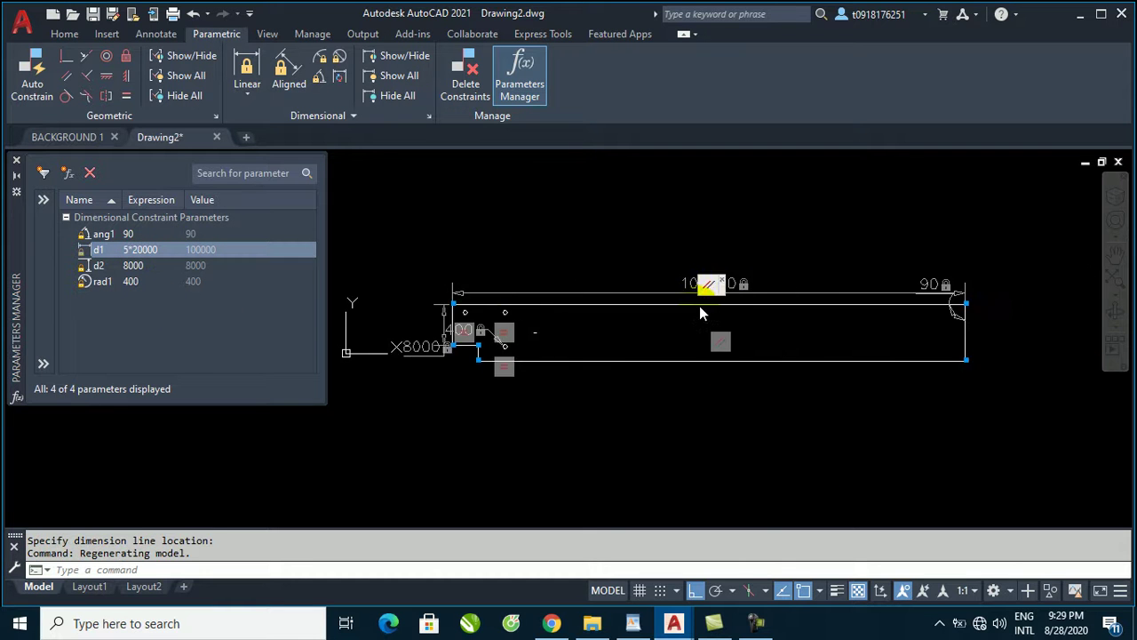
Undo d1 back to 15000, then try renaming d1 to 'canh 1'.
double_click(152, 250)
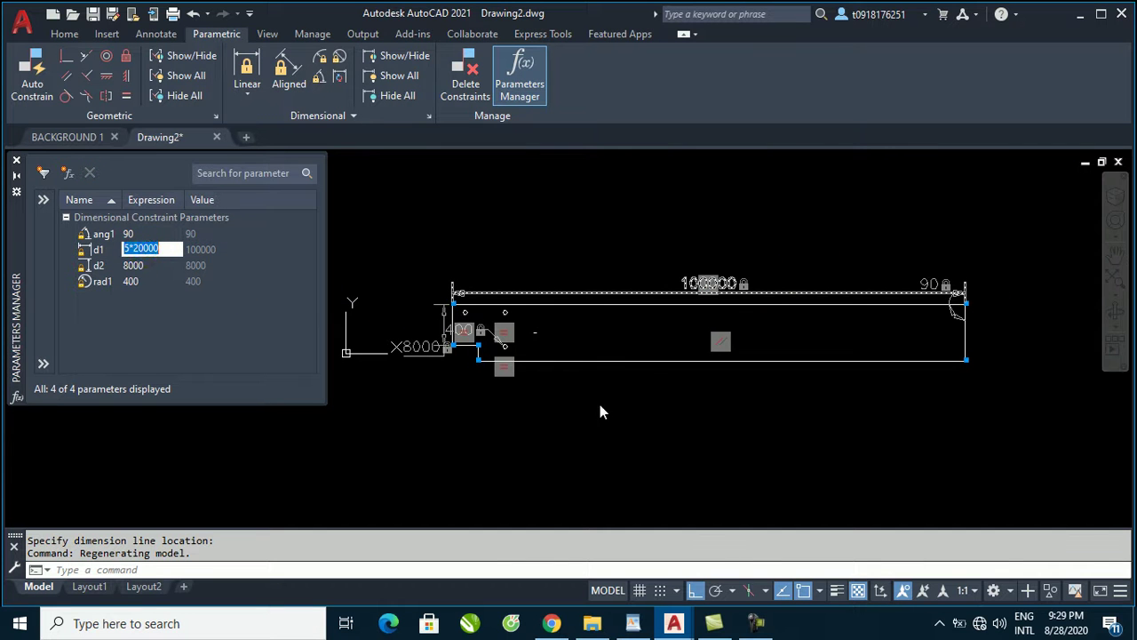
click(545, 437)
key(ctrl+z)
key(ctrl+z)
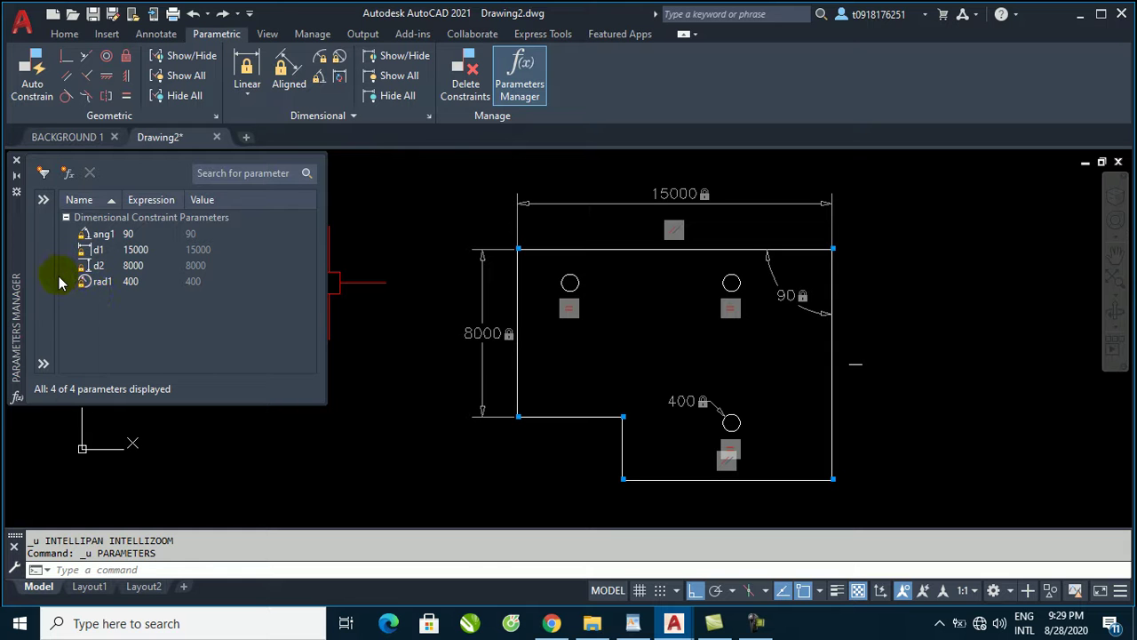
double_click(98, 252)
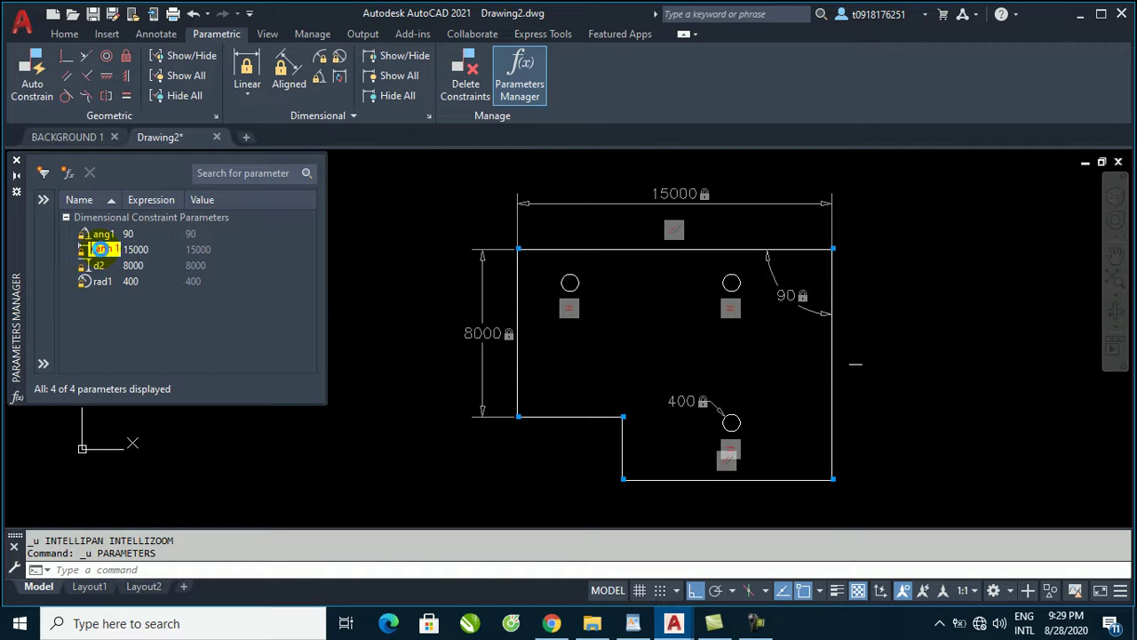
key(Return)
Dismiss the invalid-name error and rename d1 to canh1.
click(671, 325)
text(canh)
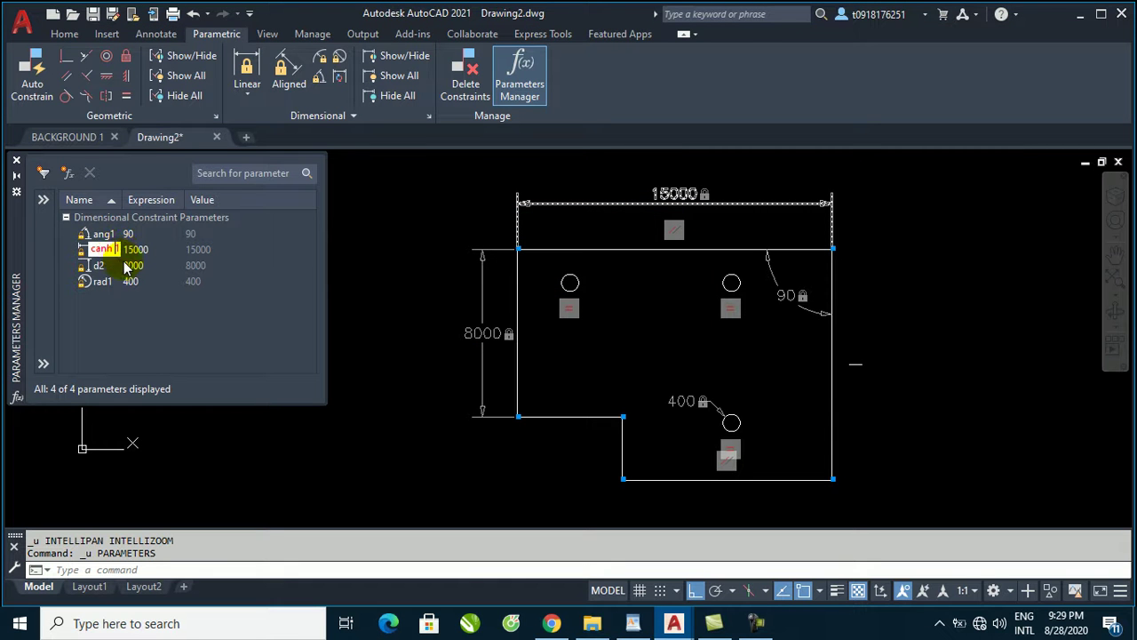
key(Return)
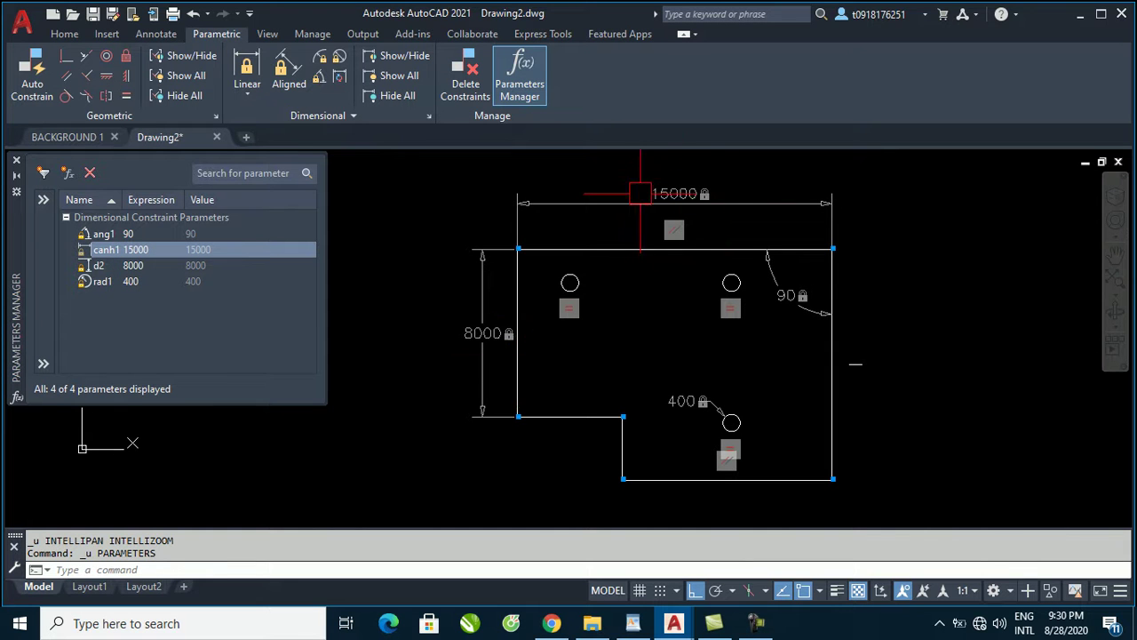
scroll(647, 172, up, 2)
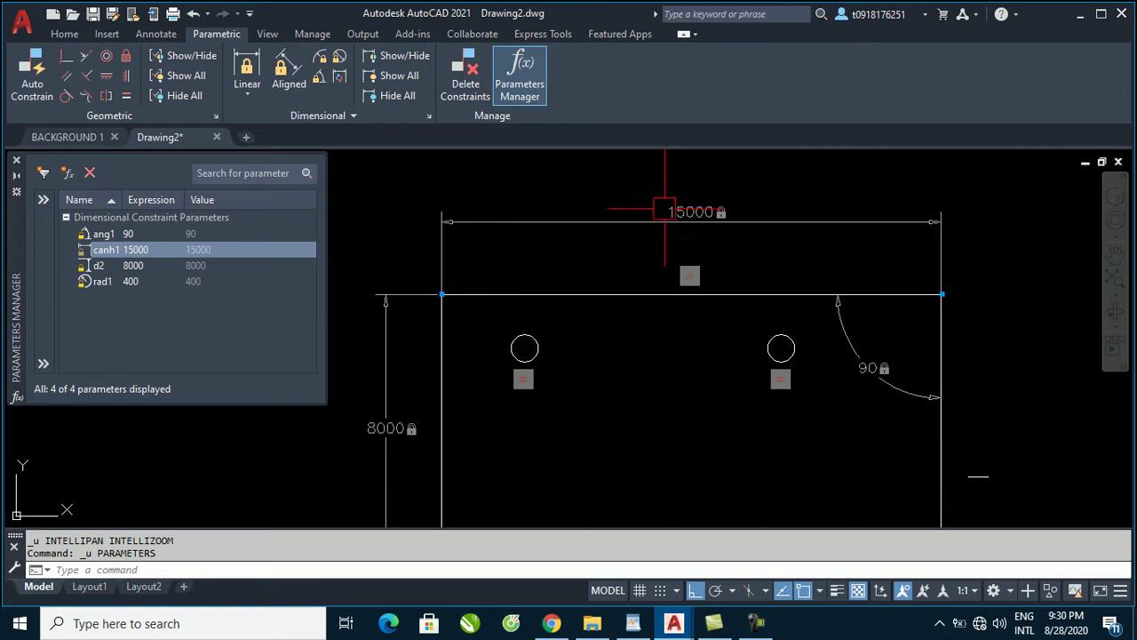
Set the constraint dimension name format to Name and Expression.
click(429, 116)
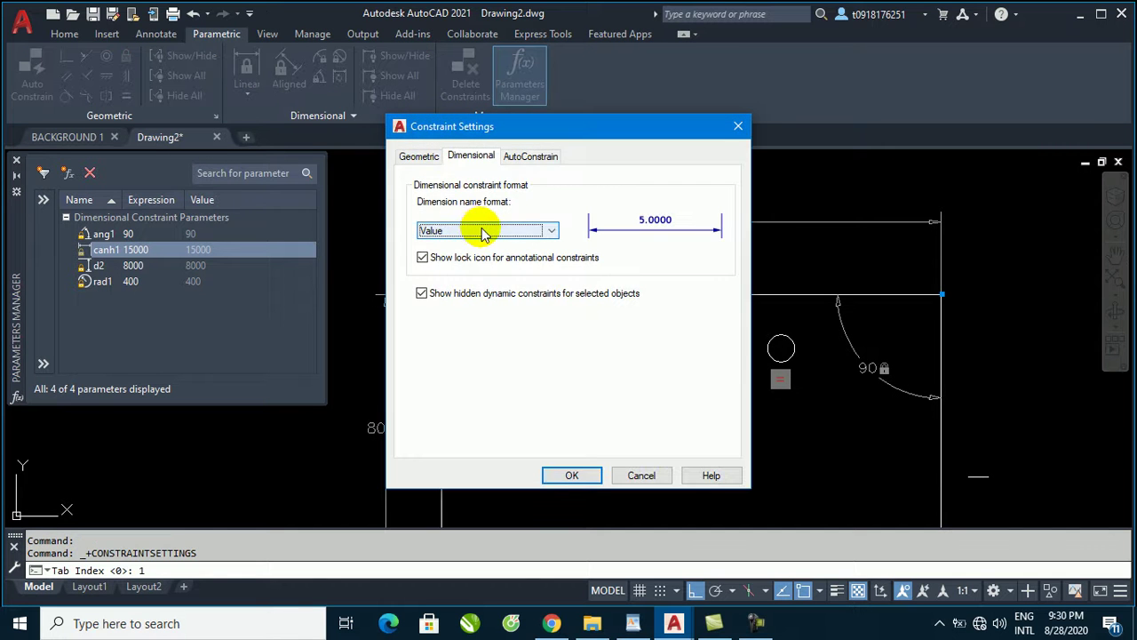
drag(564, 127, 428, 126)
click(403, 233)
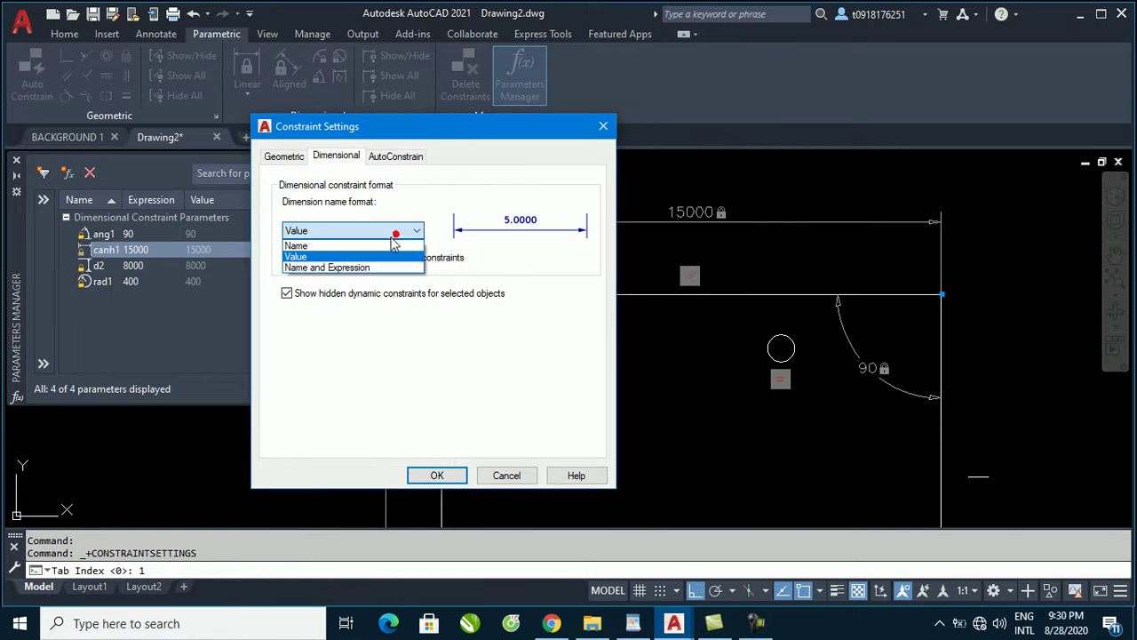
click(336, 268)
click(436, 474)
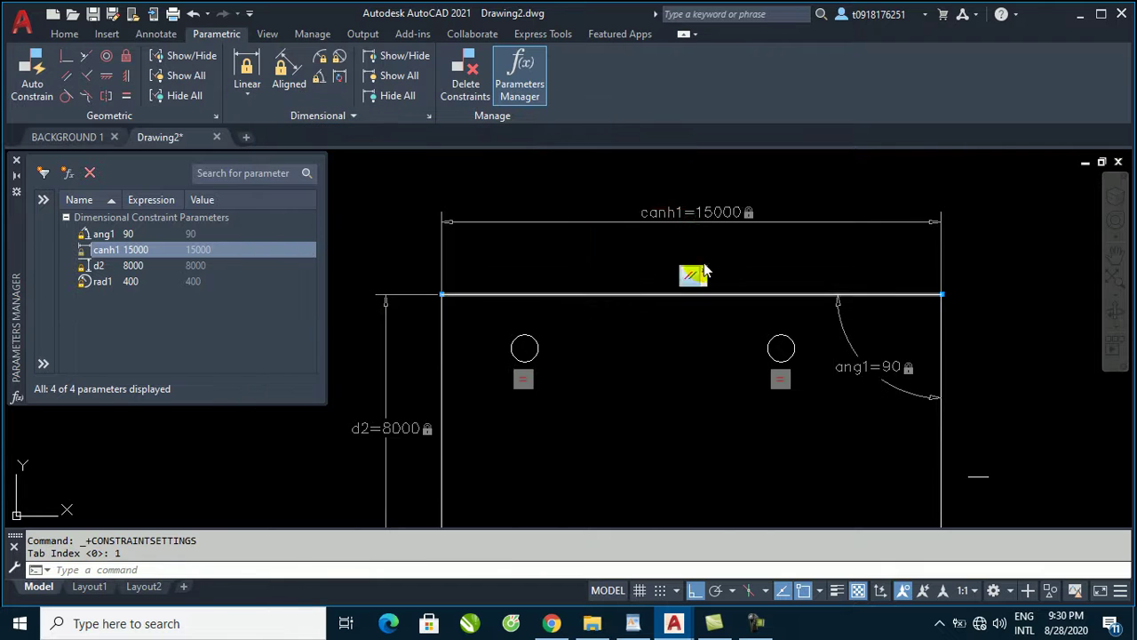
scroll(680, 212, down, 2)
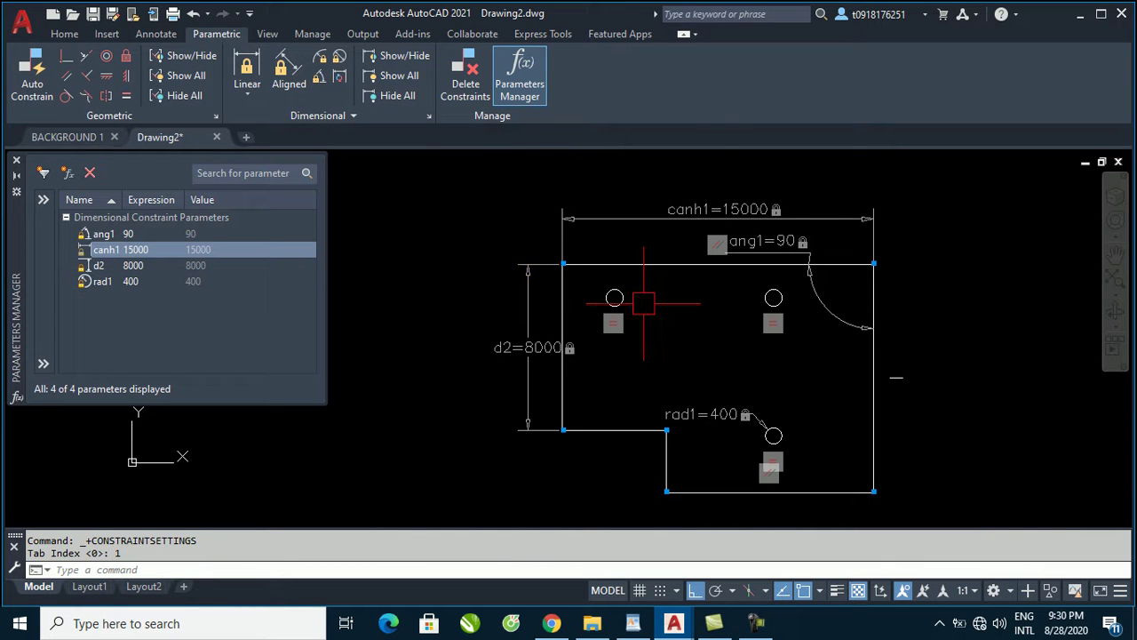
scroll(700, 312, down, 1)
scroll(711, 263, up, 1)
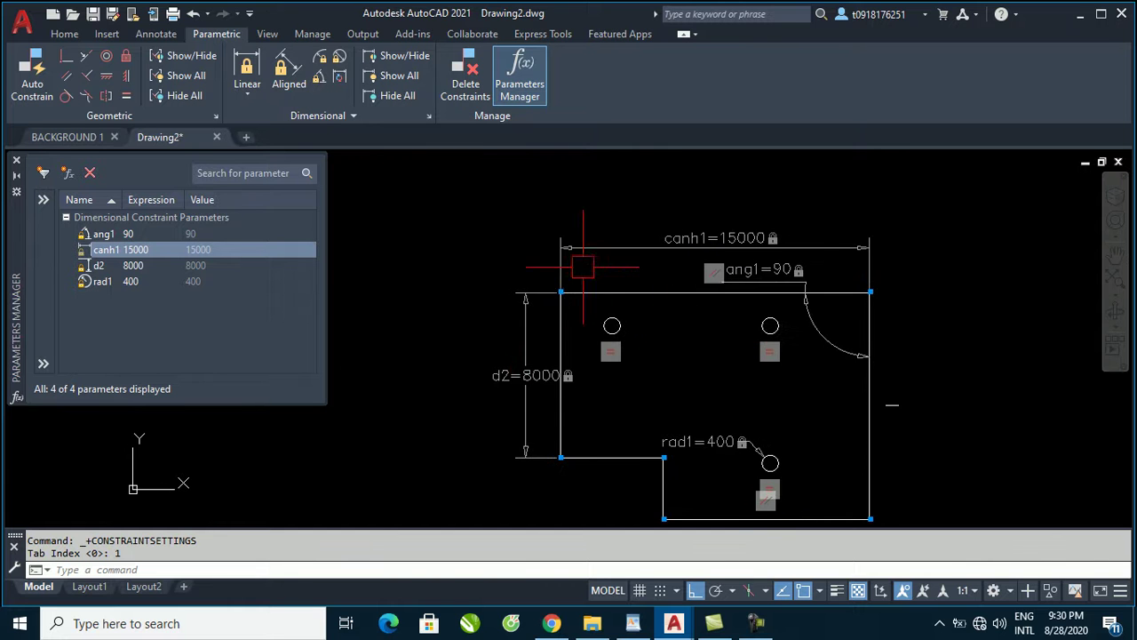
Select the top, left and short bottom-left edges to review their constraints.
middle_drag(627, 405, 599, 346)
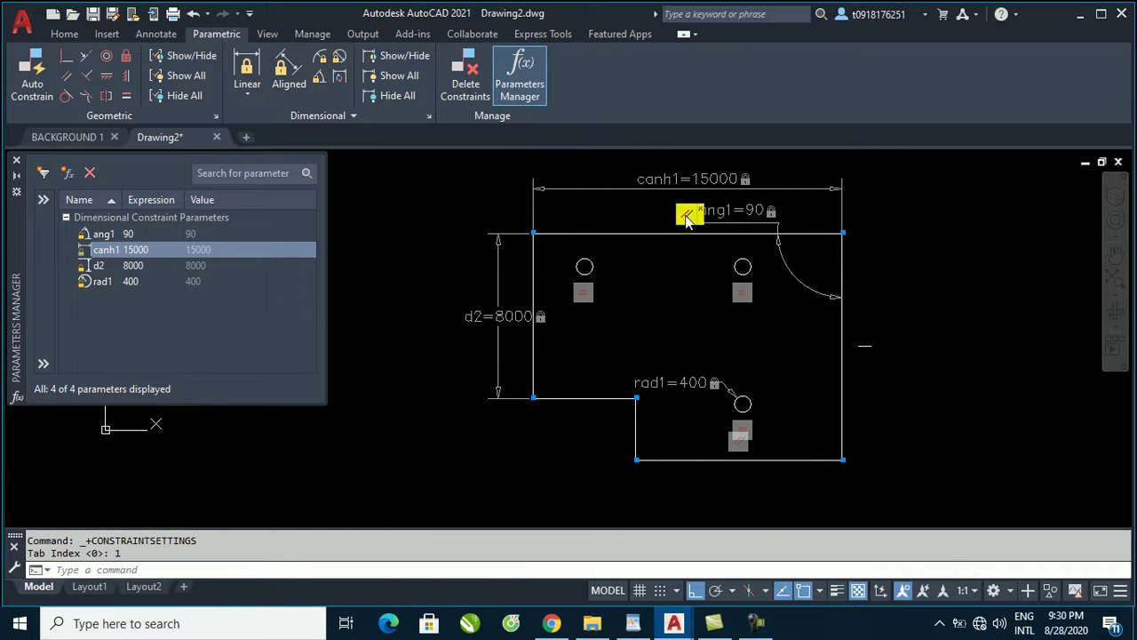
click(613, 233)
click(533, 342)
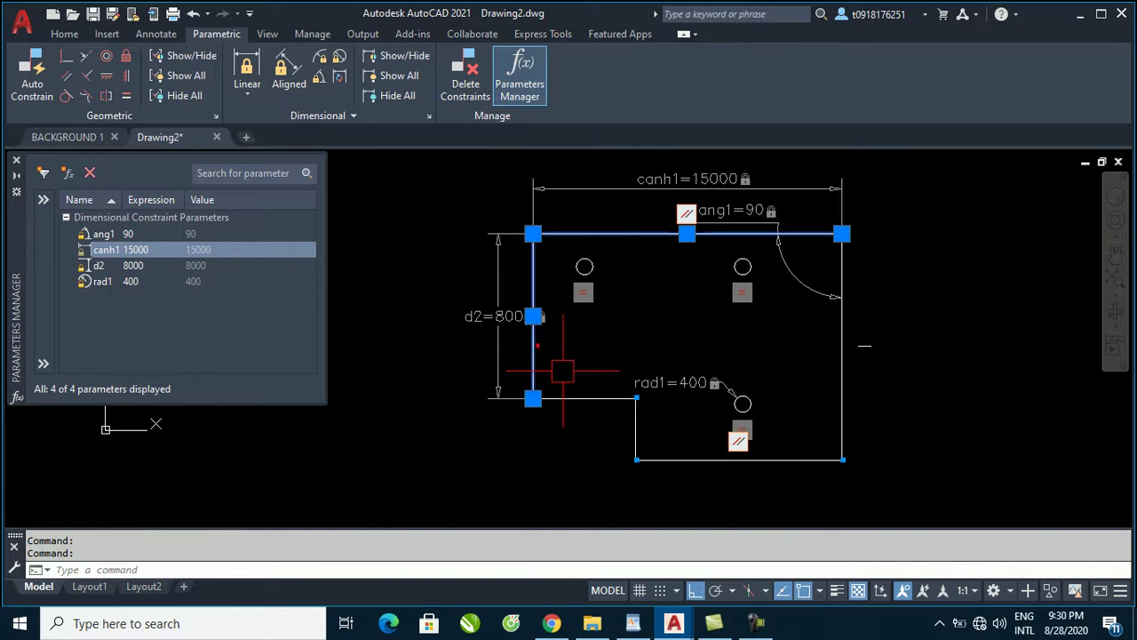
click(575, 398)
key(Escape)
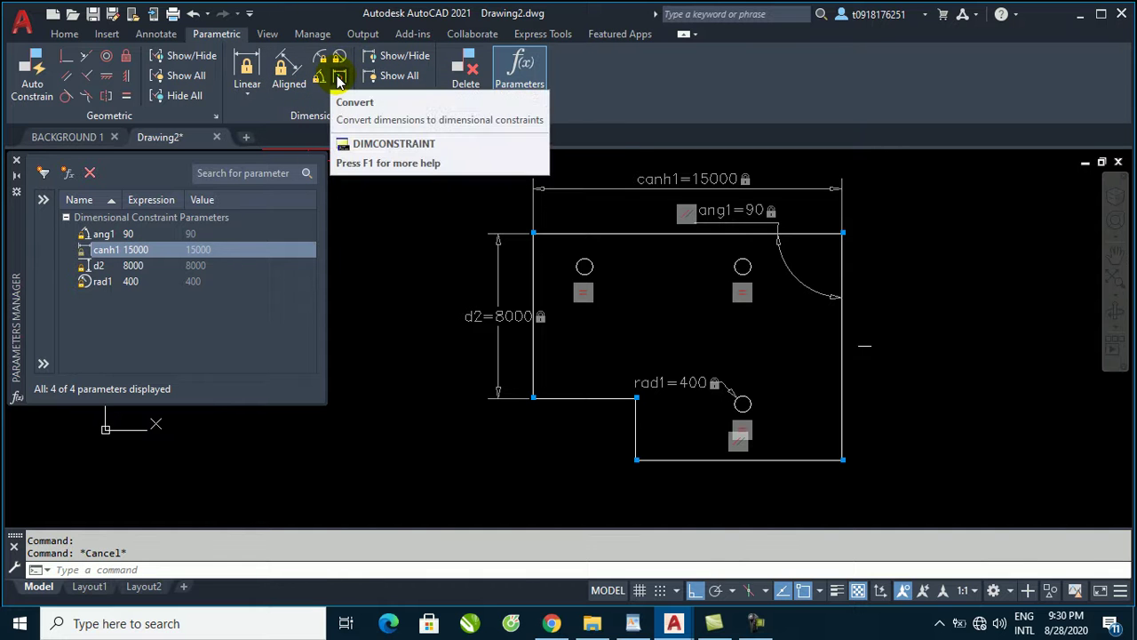
mouse_move(339, 78)
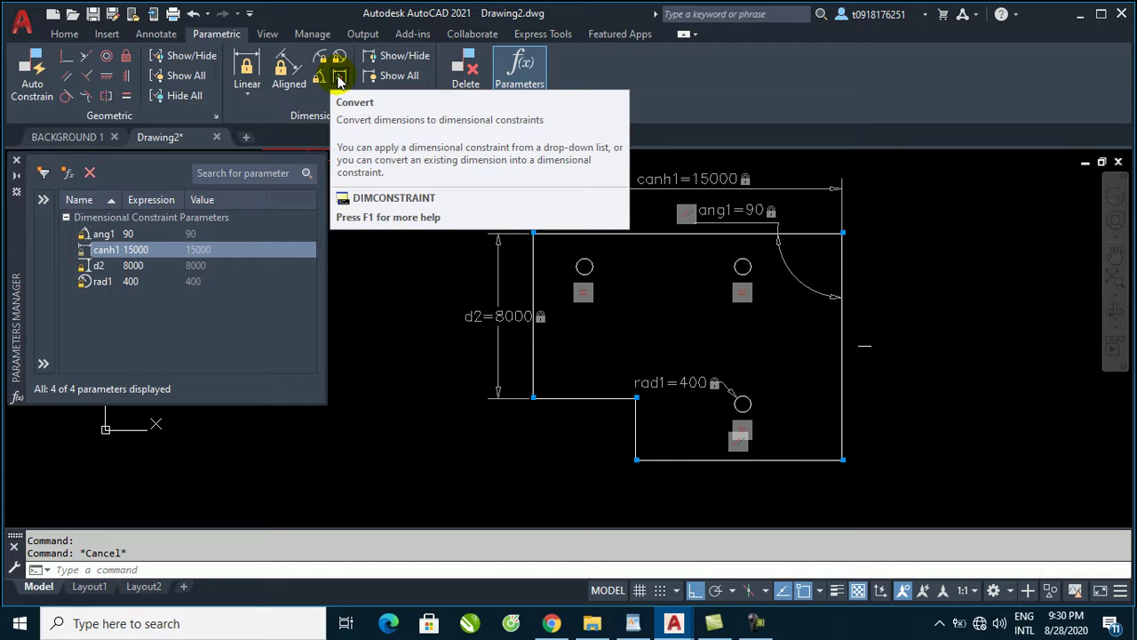
Add a 10000 linear dimension (DLI) along the outline's bottom edge.
middle_drag(564, 351, 538, 356)
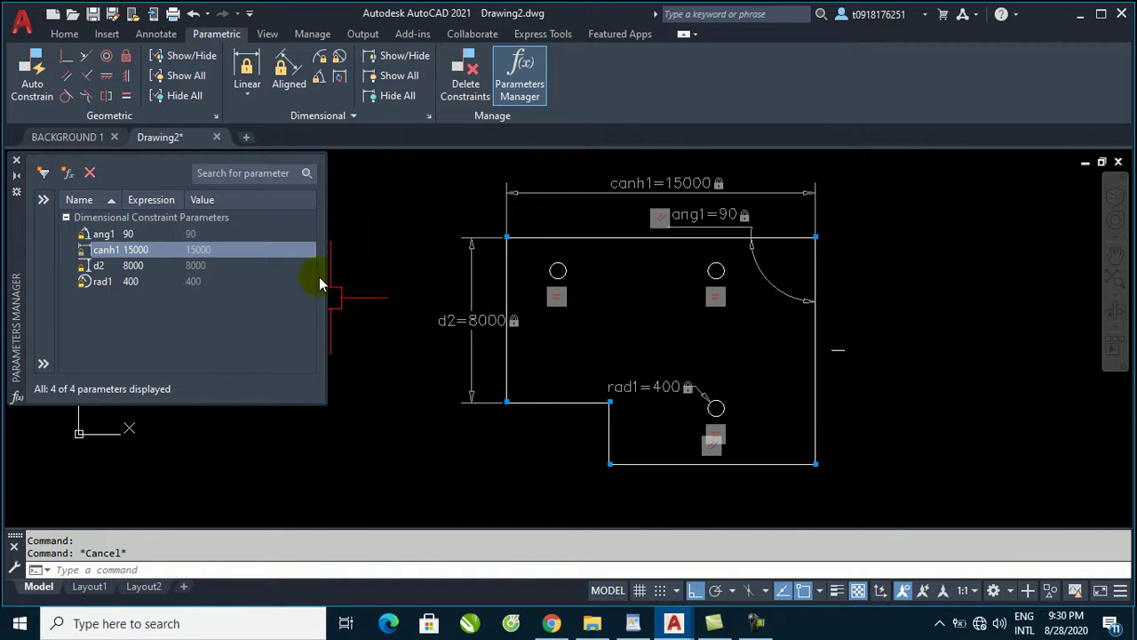
text(dli)
key(Return)
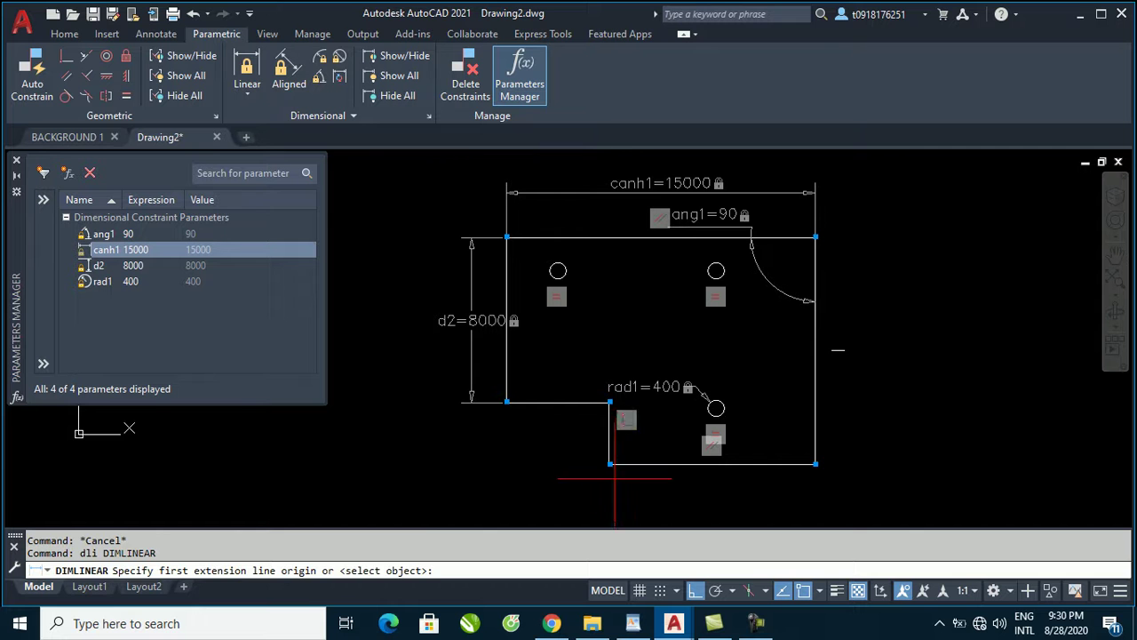
click(609, 463)
click(815, 464)
click(666, 494)
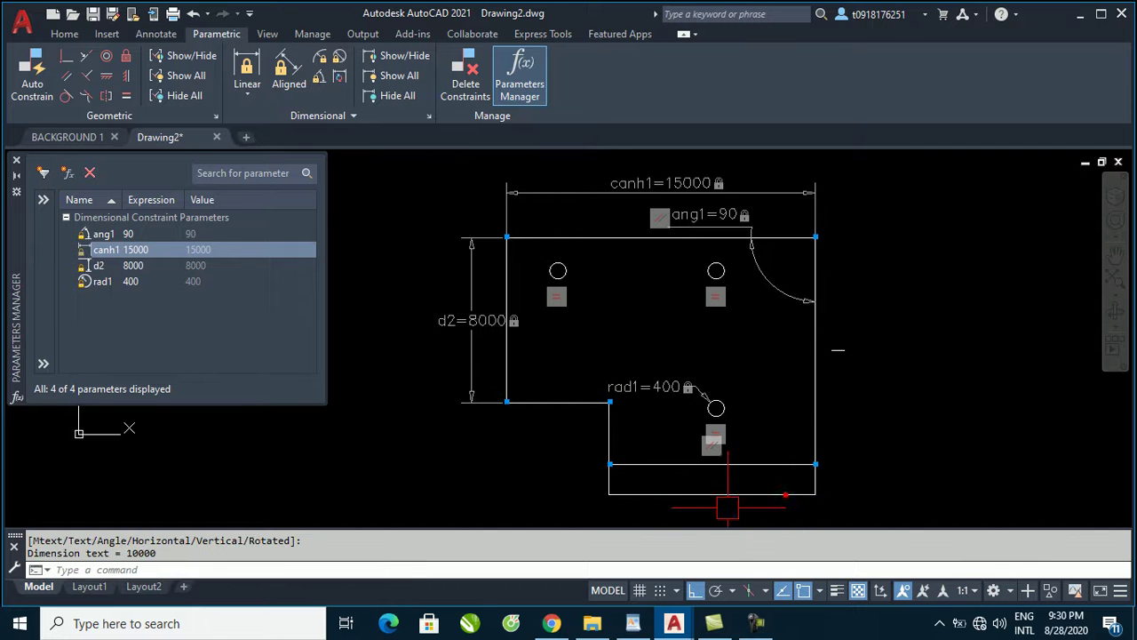
scroll(666, 462, up, 3)
scroll(592, 432, up, 3)
scroll(741, 426, up, 3)
scroll(755, 395, down, 3)
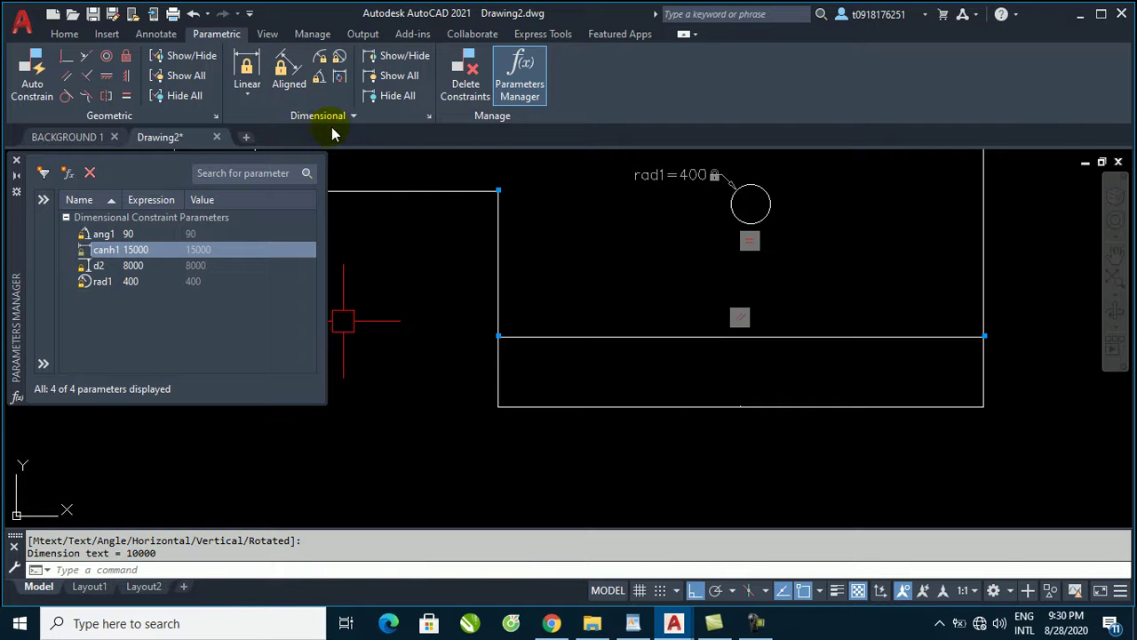
Convert the 10000 dimension into dimensional constraint d1.
click(342, 82)
click(617, 406)
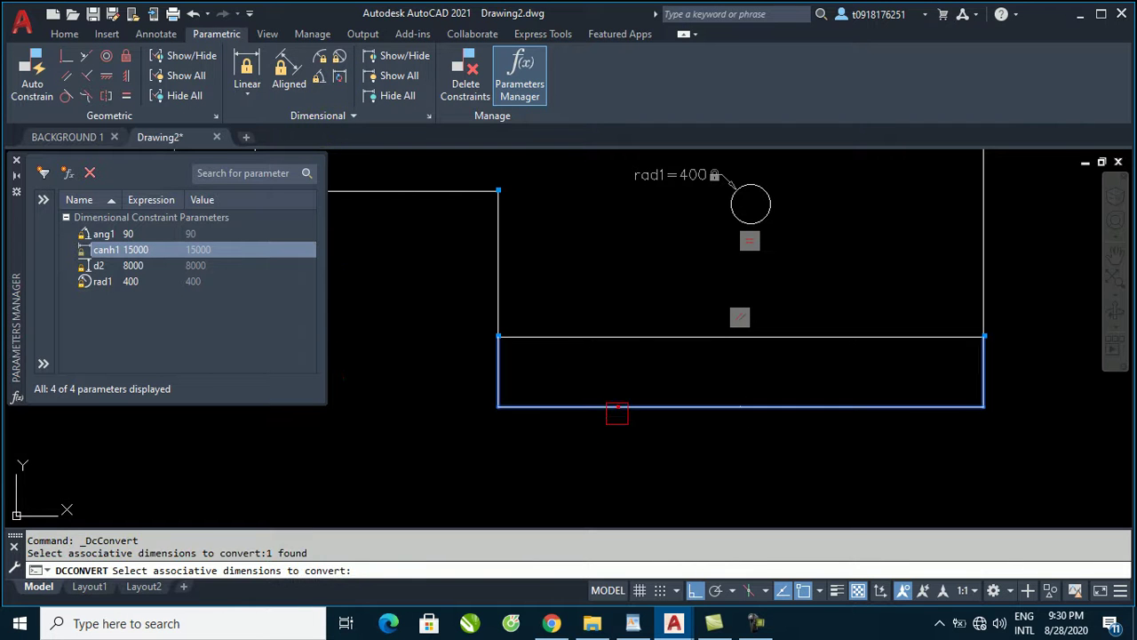
key(Return)
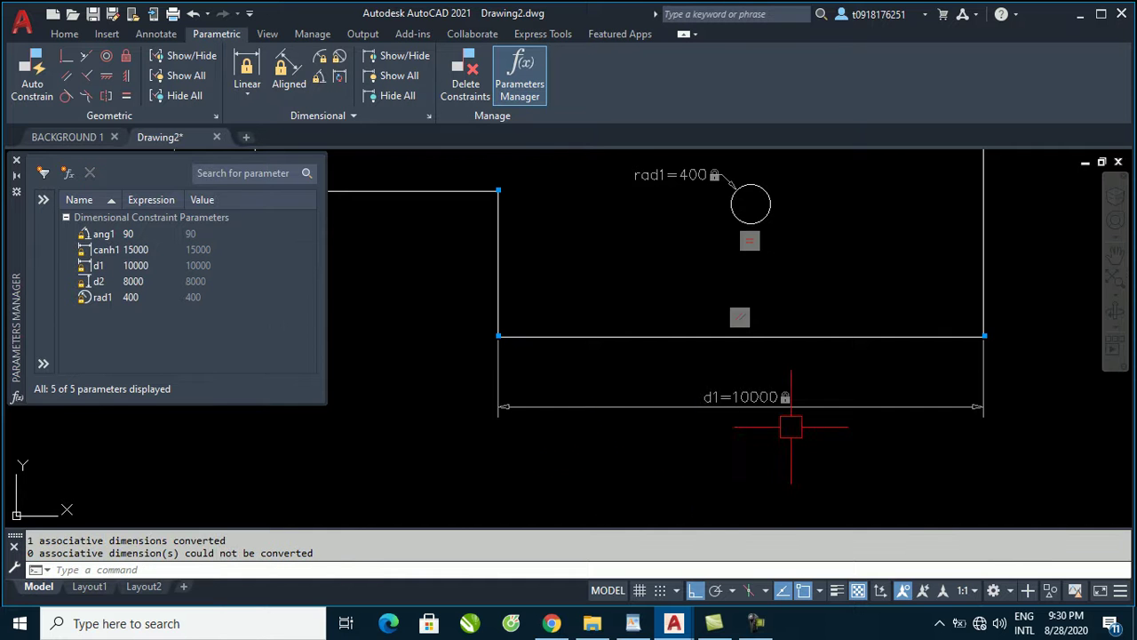
scroll(729, 466, down, 3)
middle_drag(690, 465, 622, 484)
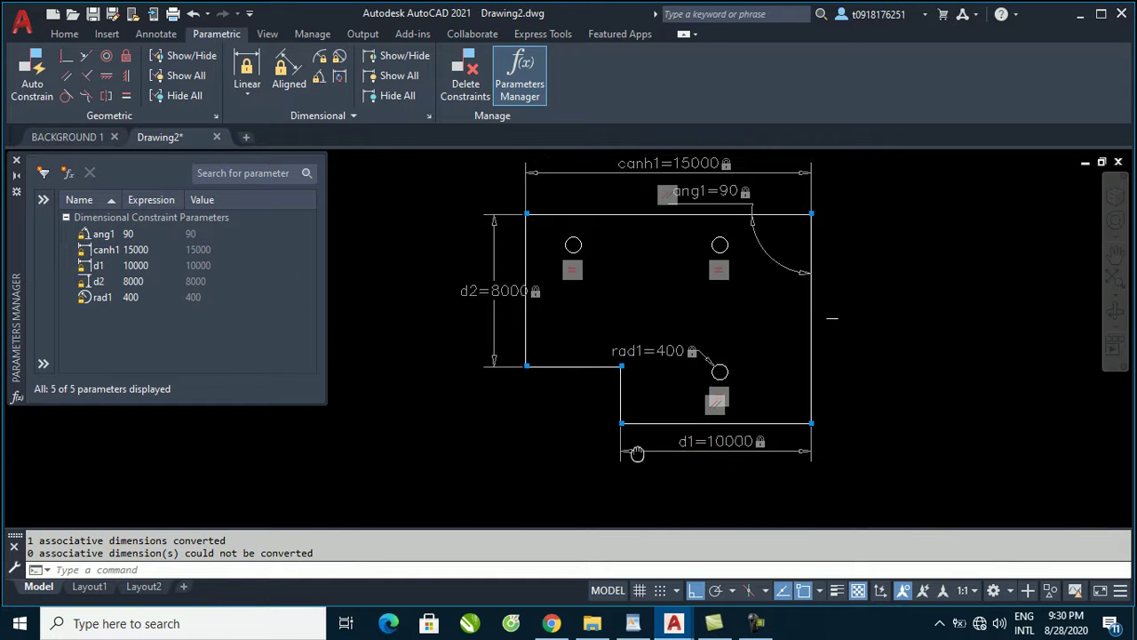
middle_drag(552, 268, 507, 367)
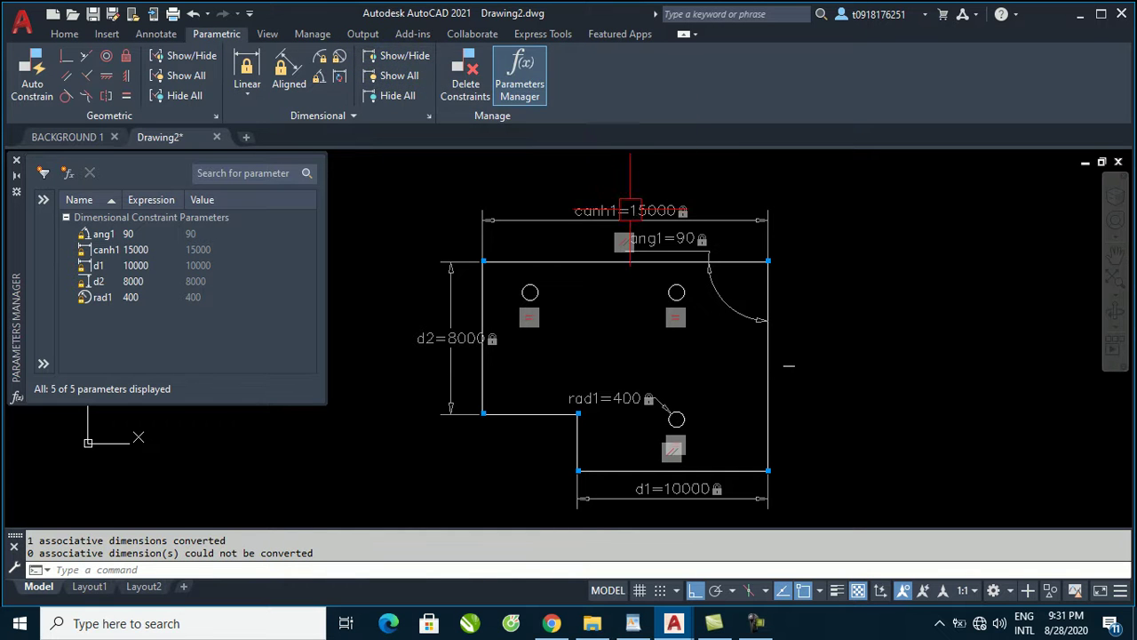
Hide and re-show dimensional constraints, then auto-constrain all 12 outline objects.
click(396, 95)
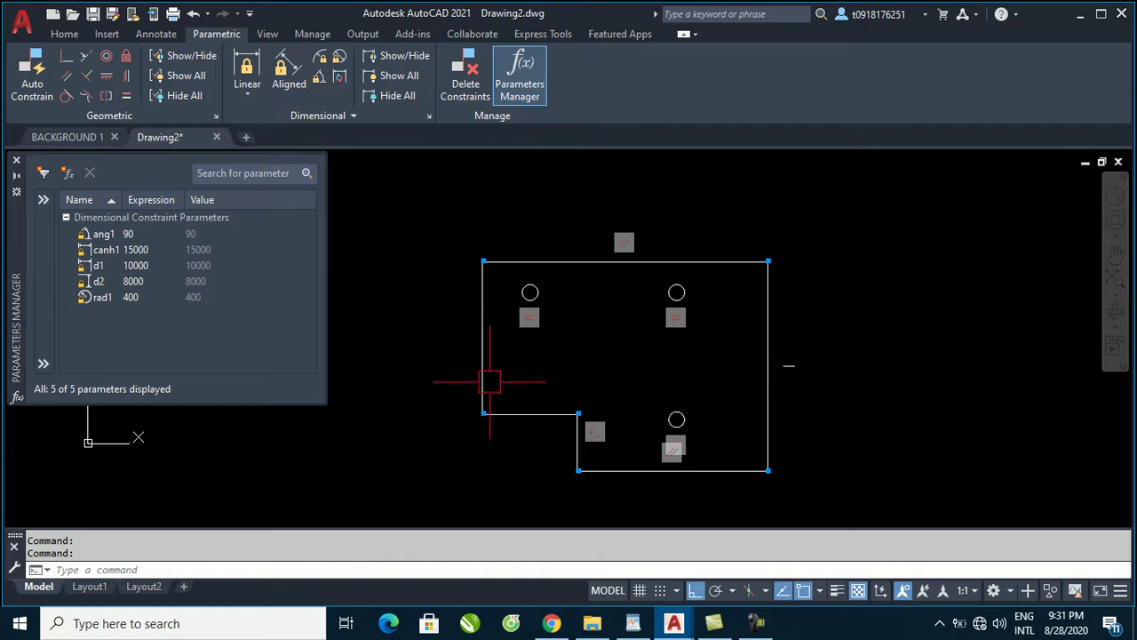
click(388, 77)
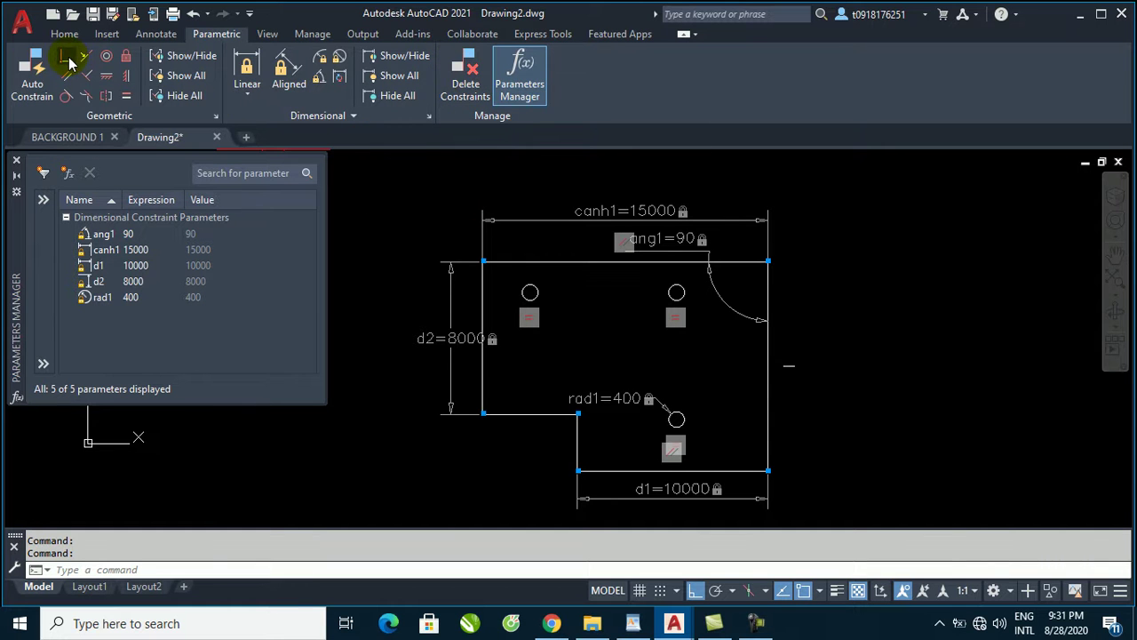
click(32, 65)
click(437, 217)
click(843, 502)
key(Return)
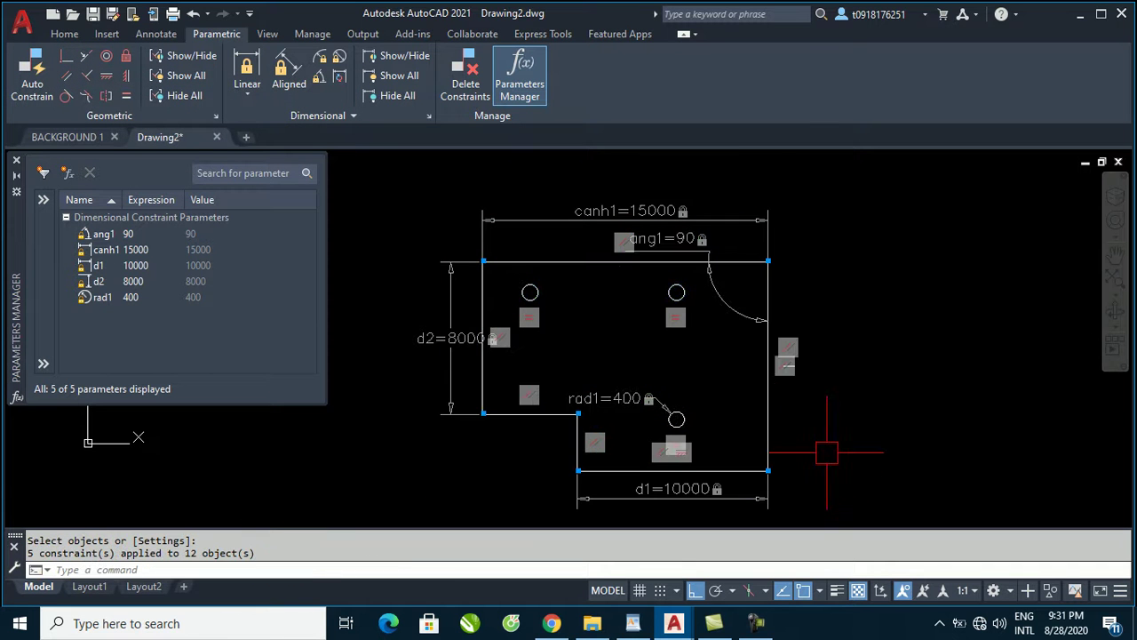
scroll(590, 318, up, 4)
scroll(569, 258, down, 5)
scroll(697, 273, up, 3)
scroll(788, 406, up, 2)
scroll(754, 347, down, 5)
scroll(583, 414, up, 3)
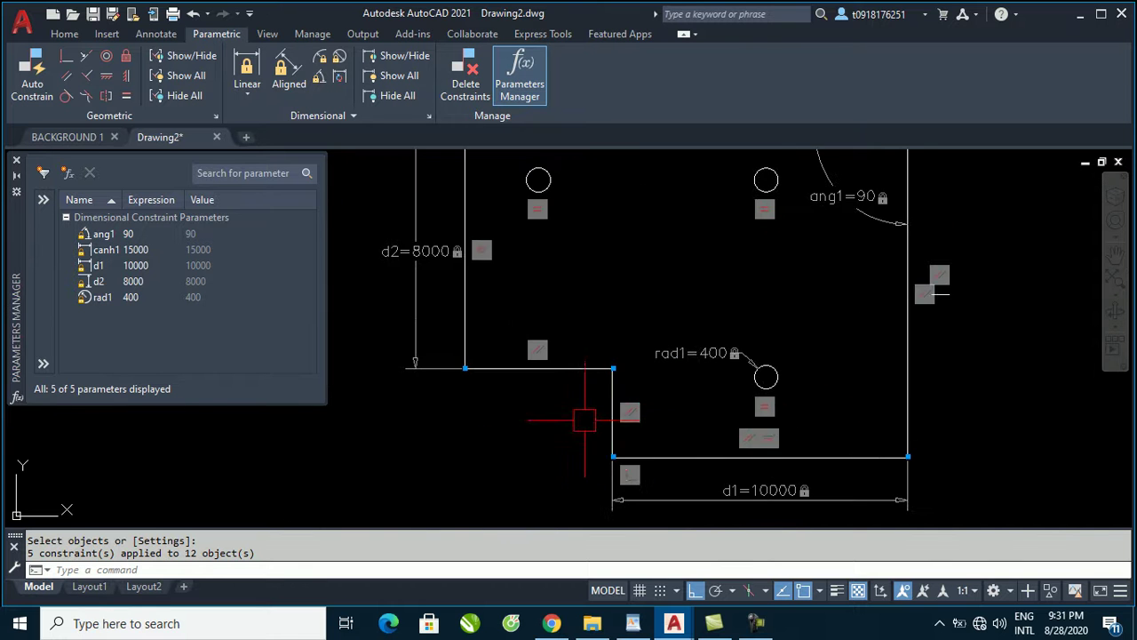
scroll(477, 285, down, 2)
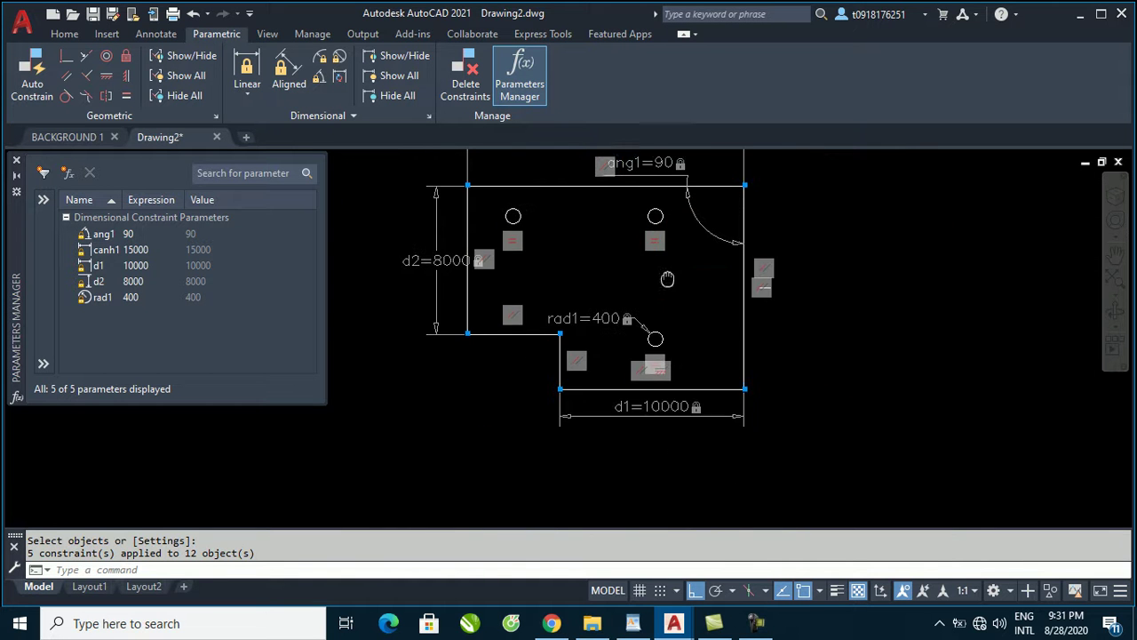
middle_drag(677, 293, 683, 333)
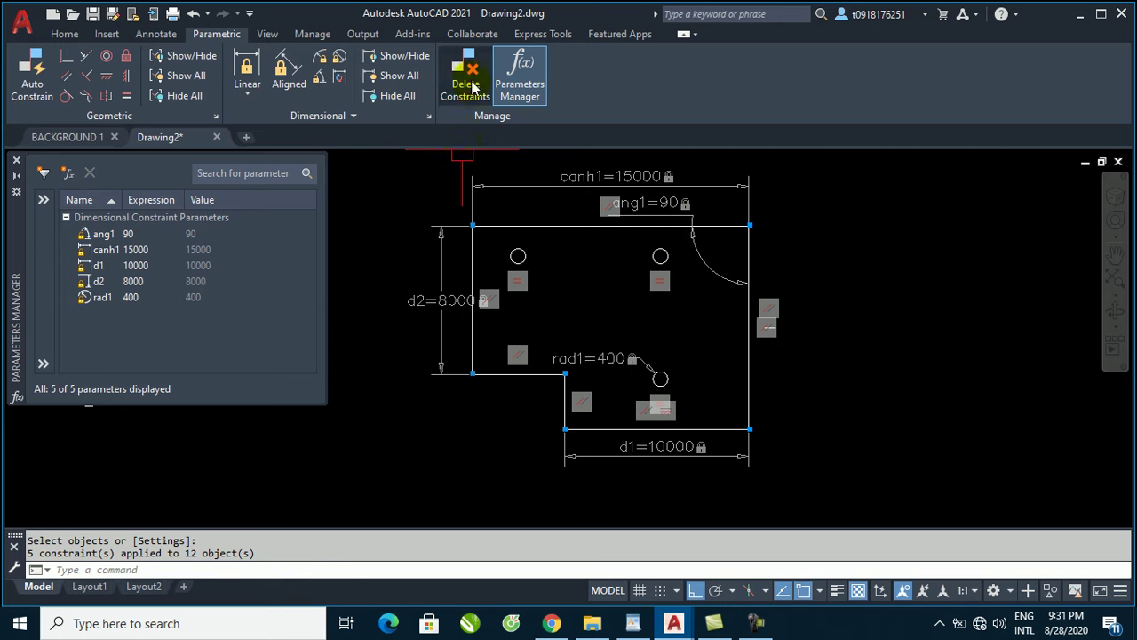
click(465, 77)
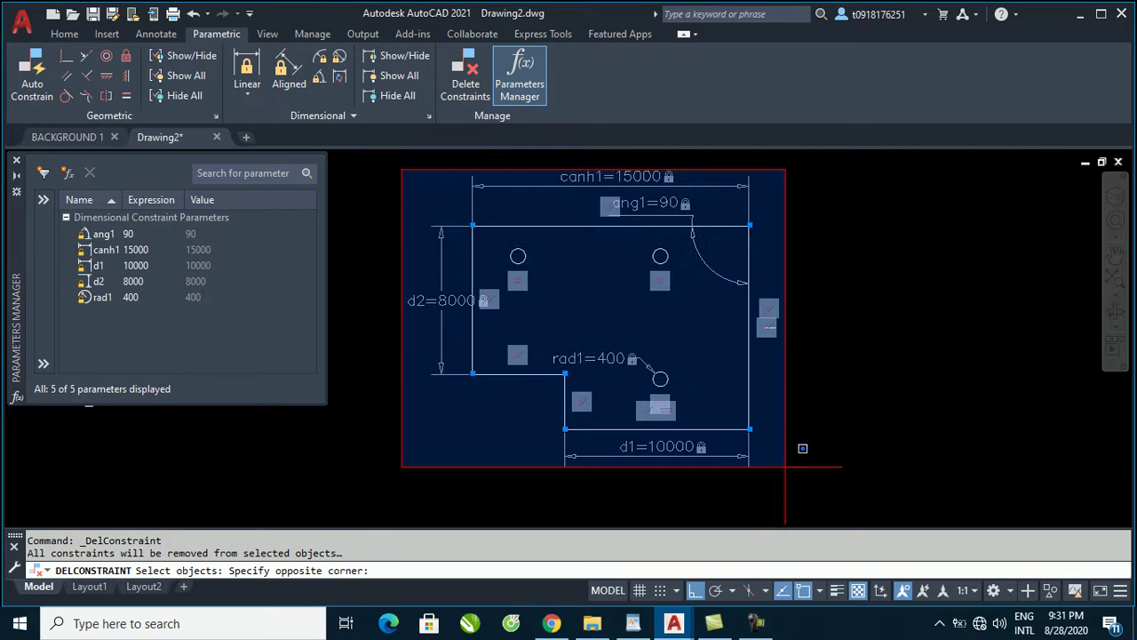
click(835, 480)
key(Return)
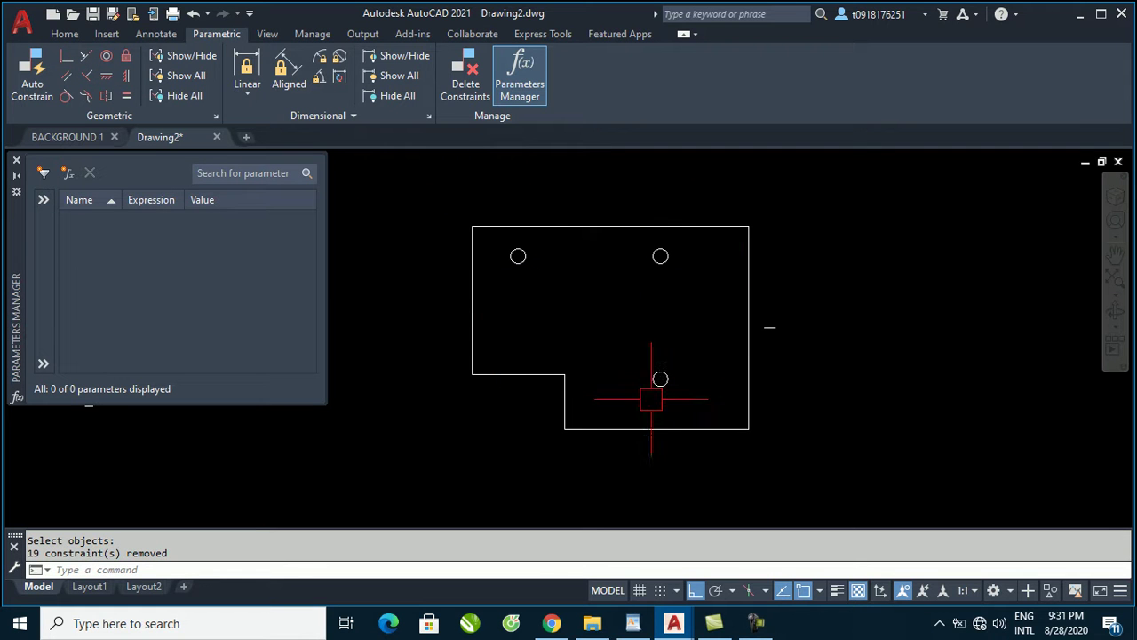
click(569, 374)
click(472, 293)
click(568, 227)
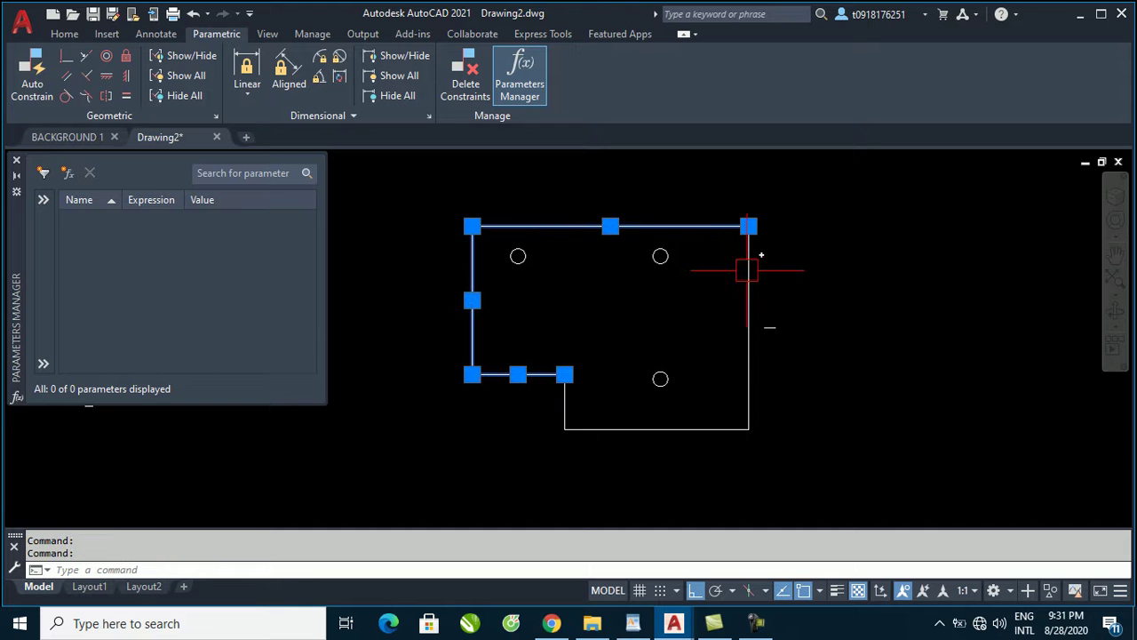
click(749, 356)
click(639, 430)
click(565, 405)
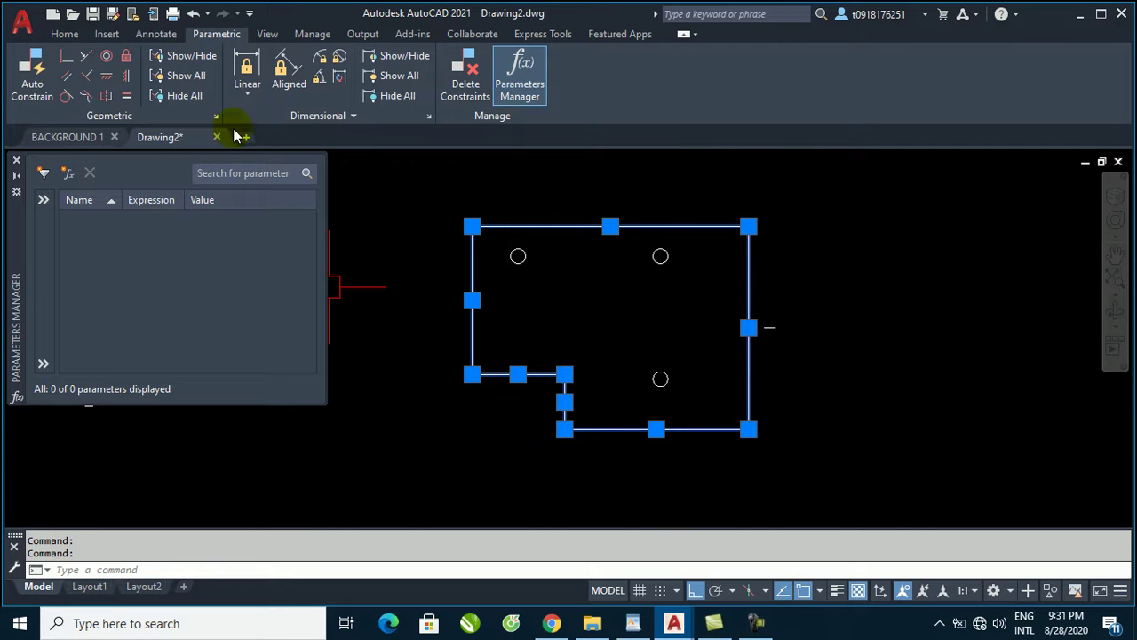
key(Escape)
key(ctrl+z)
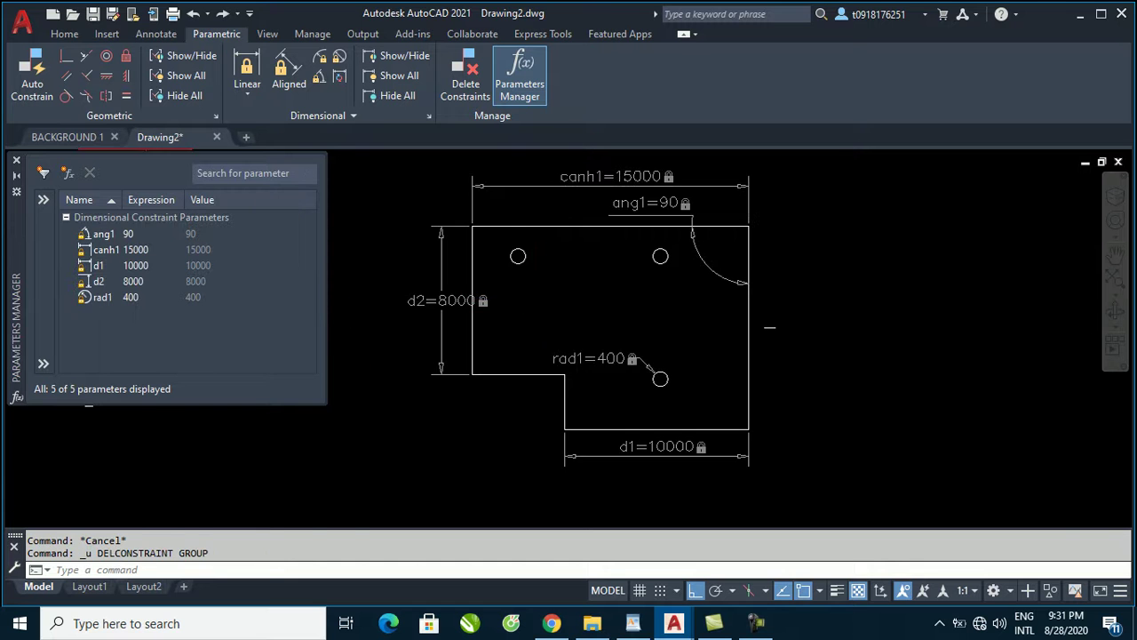
key(ctrl+z)
click(613, 261)
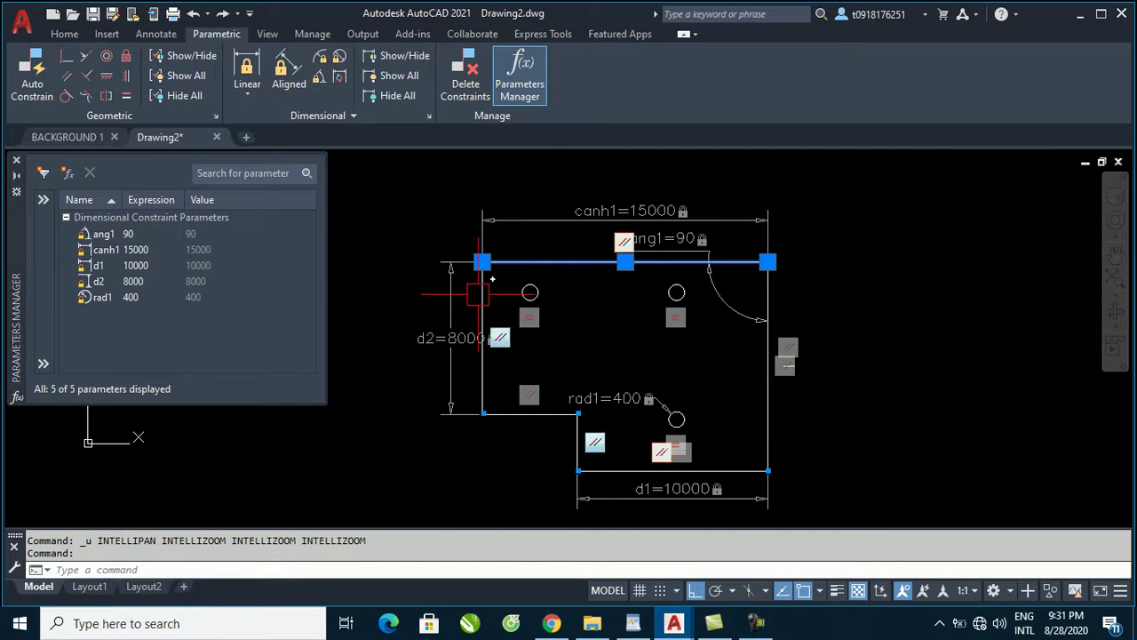
Hide all geometric constraint bars, show them all again, then hide them once more.
key(Escape)
key(Escape)
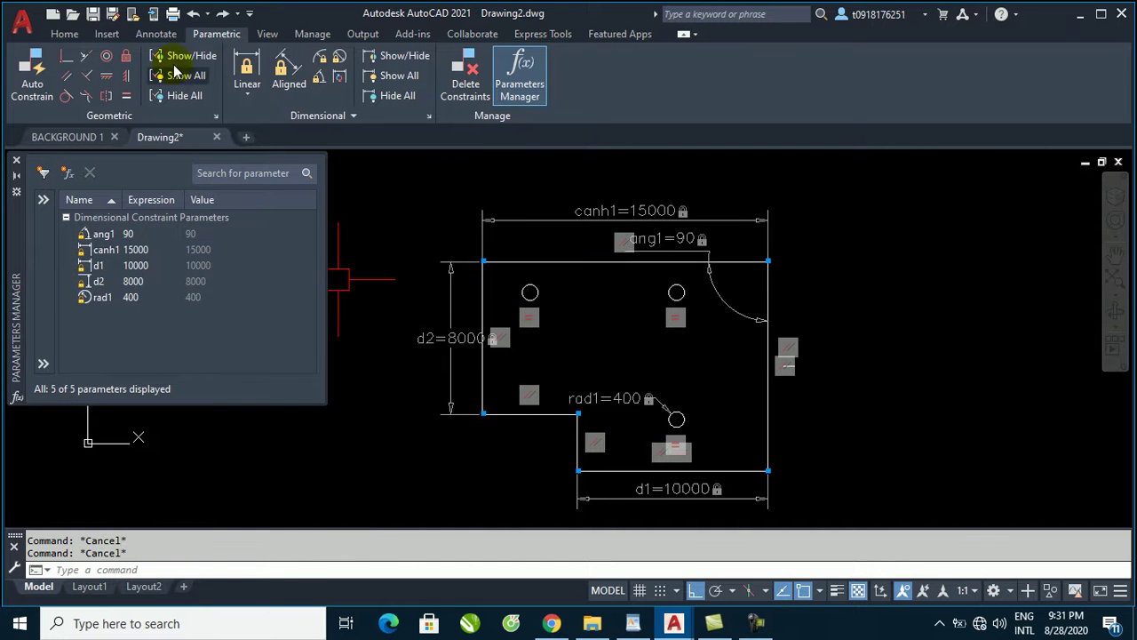
click(183, 95)
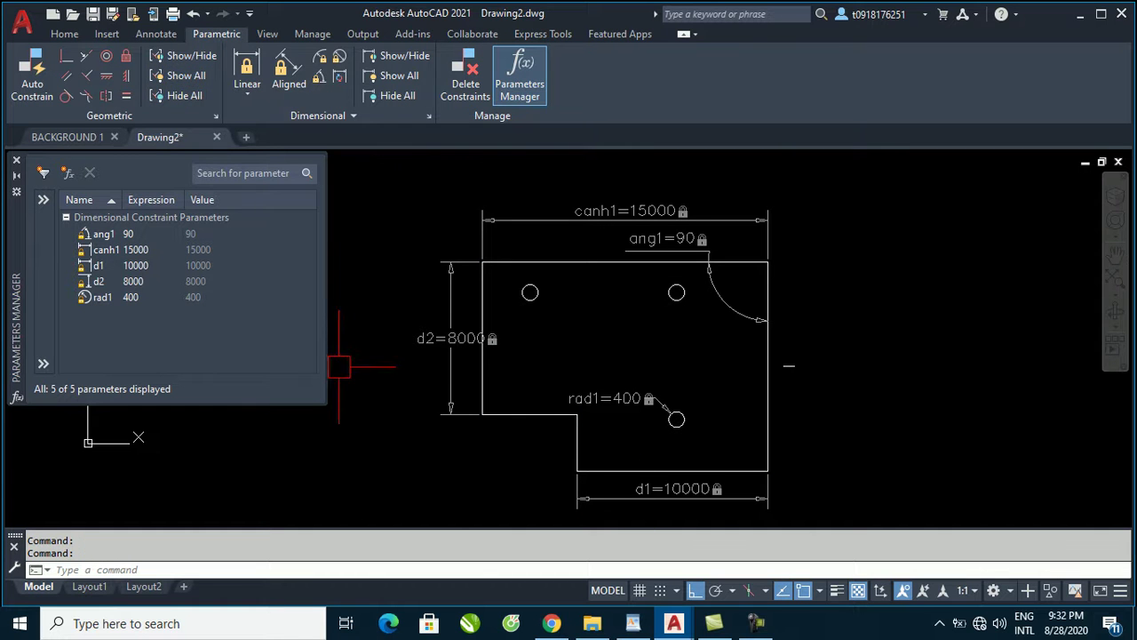
click(185, 76)
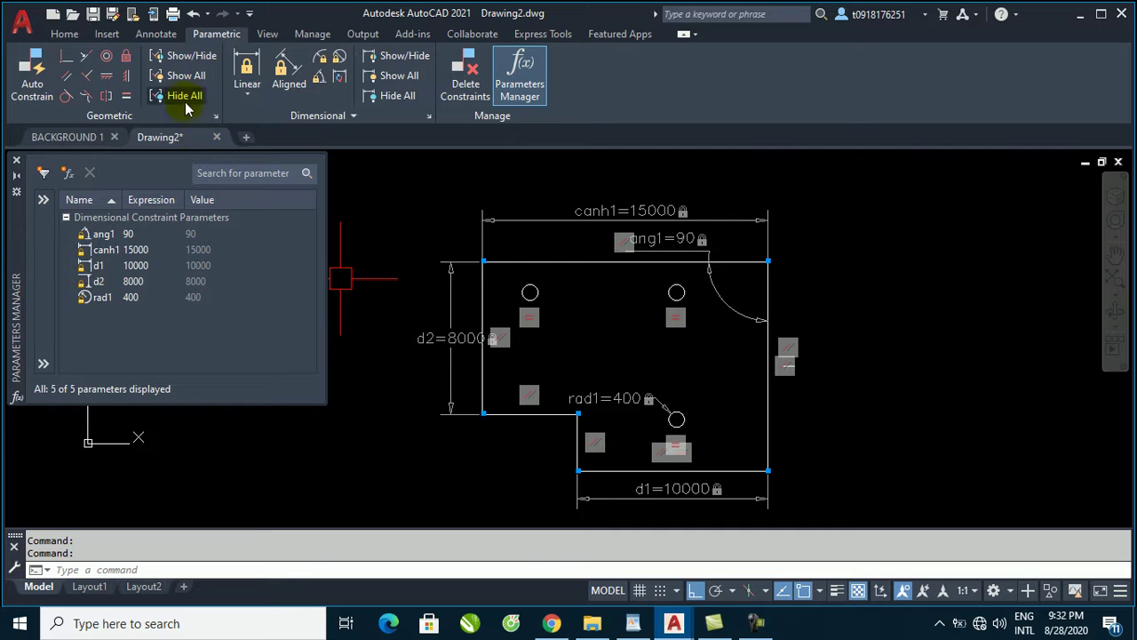
click(184, 95)
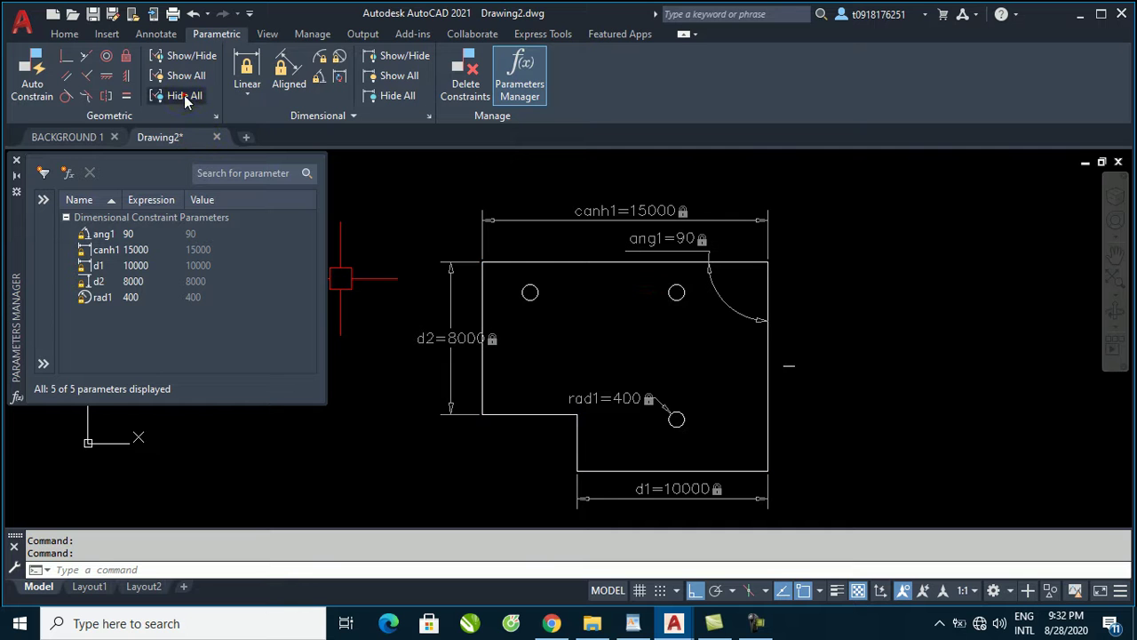
Check the top and right edges' constraints, then switch to the BACKGROUND 1 drawing.
click(586, 263)
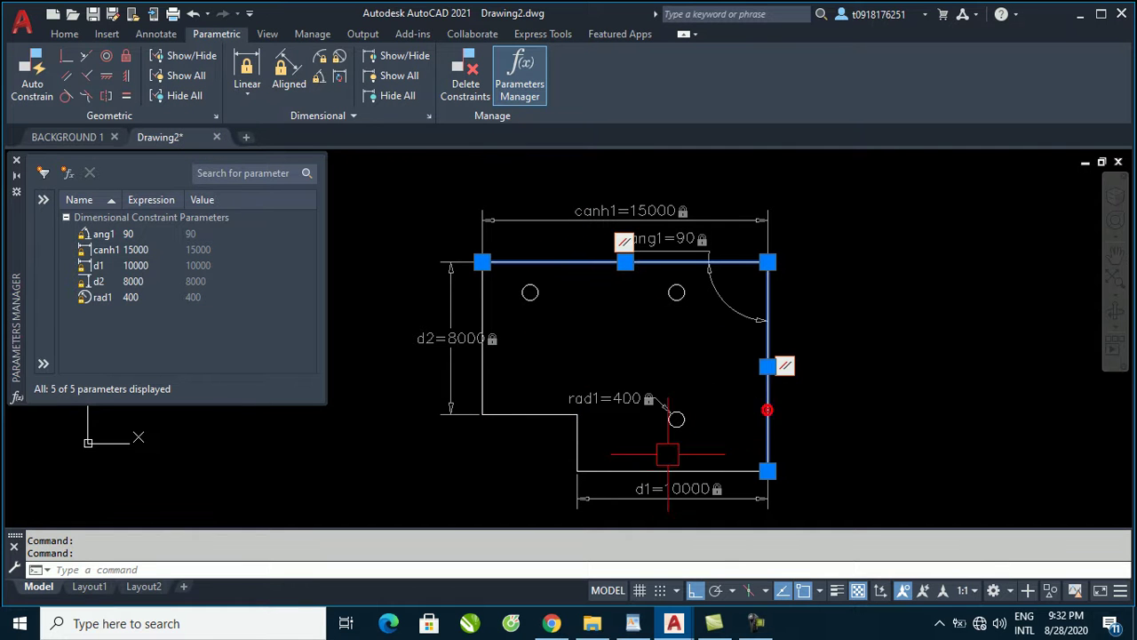
click(622, 471)
key(Escape)
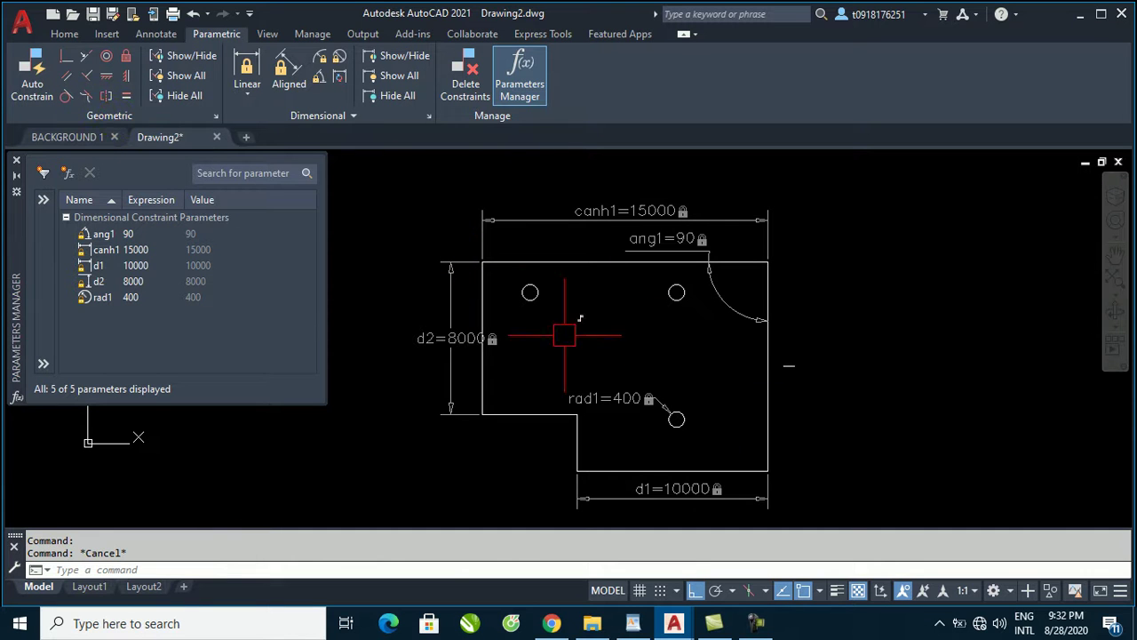
click(56, 138)
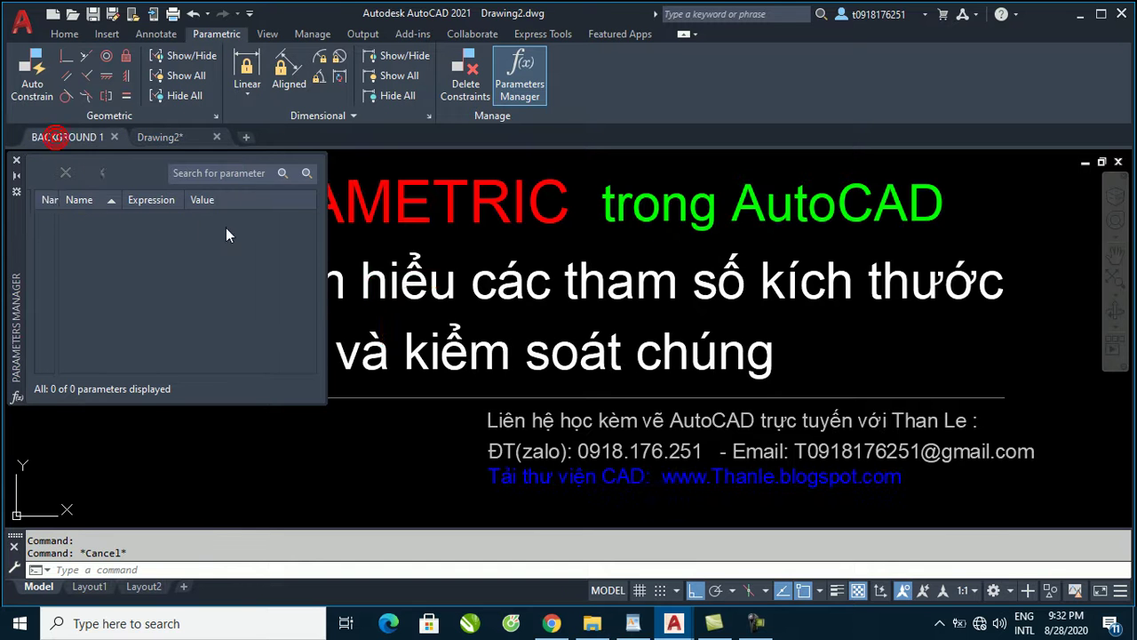